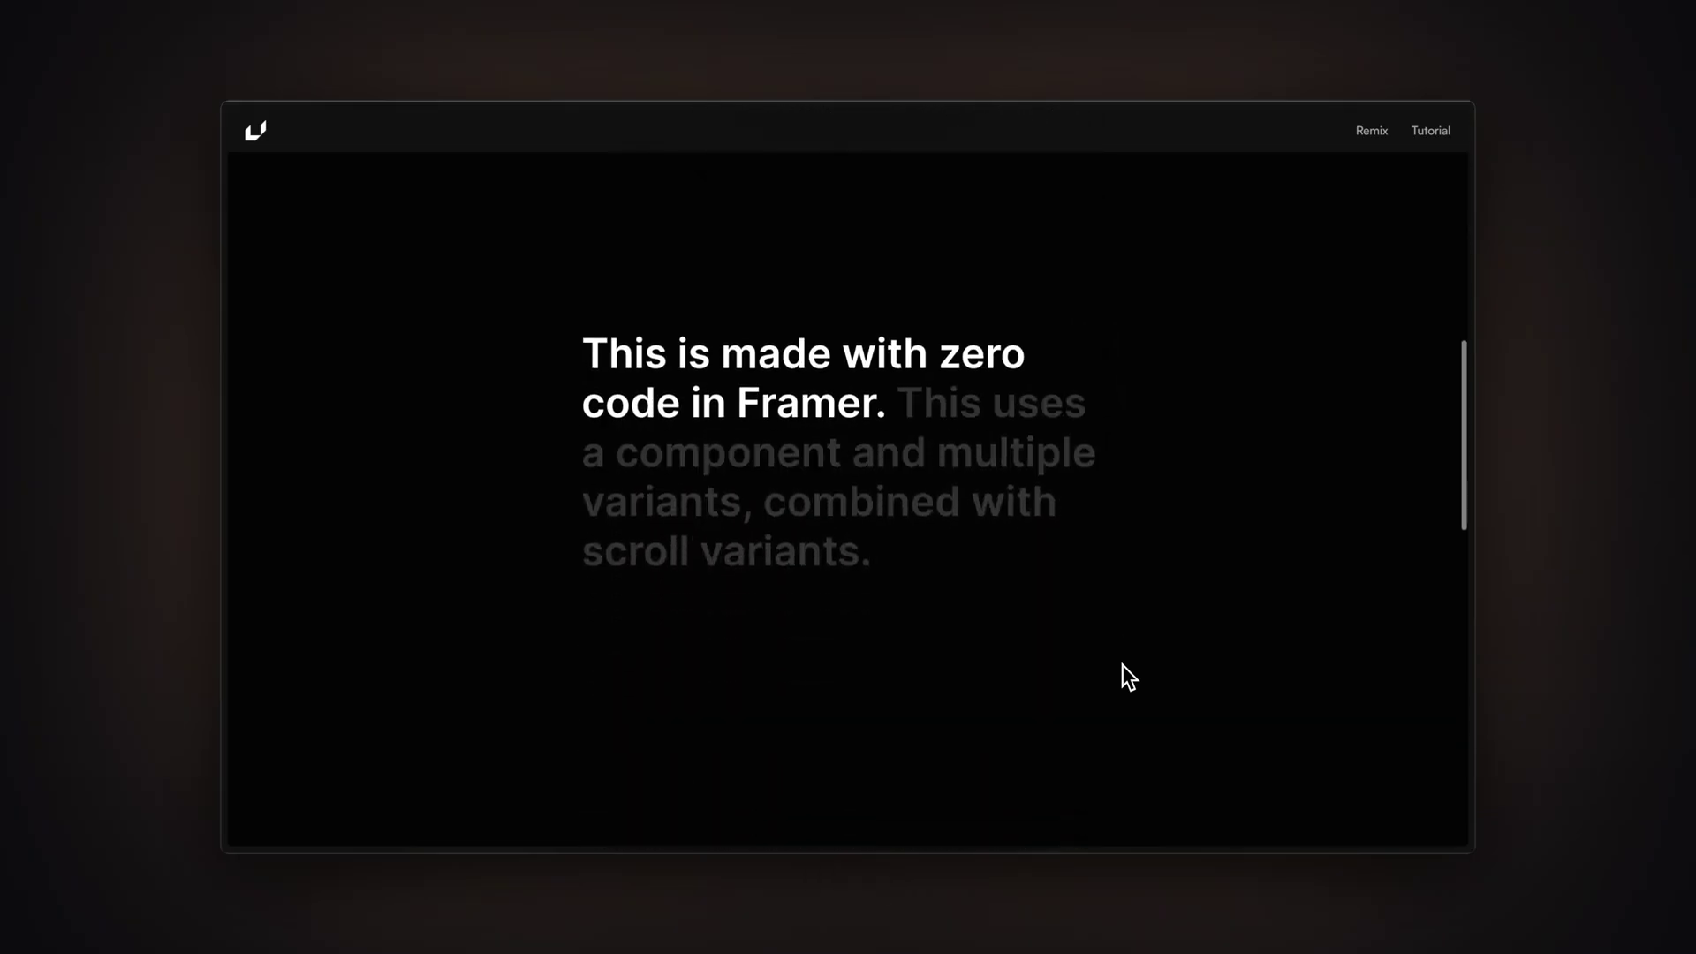
pyautogui.scroll(-10, 1122, 665)
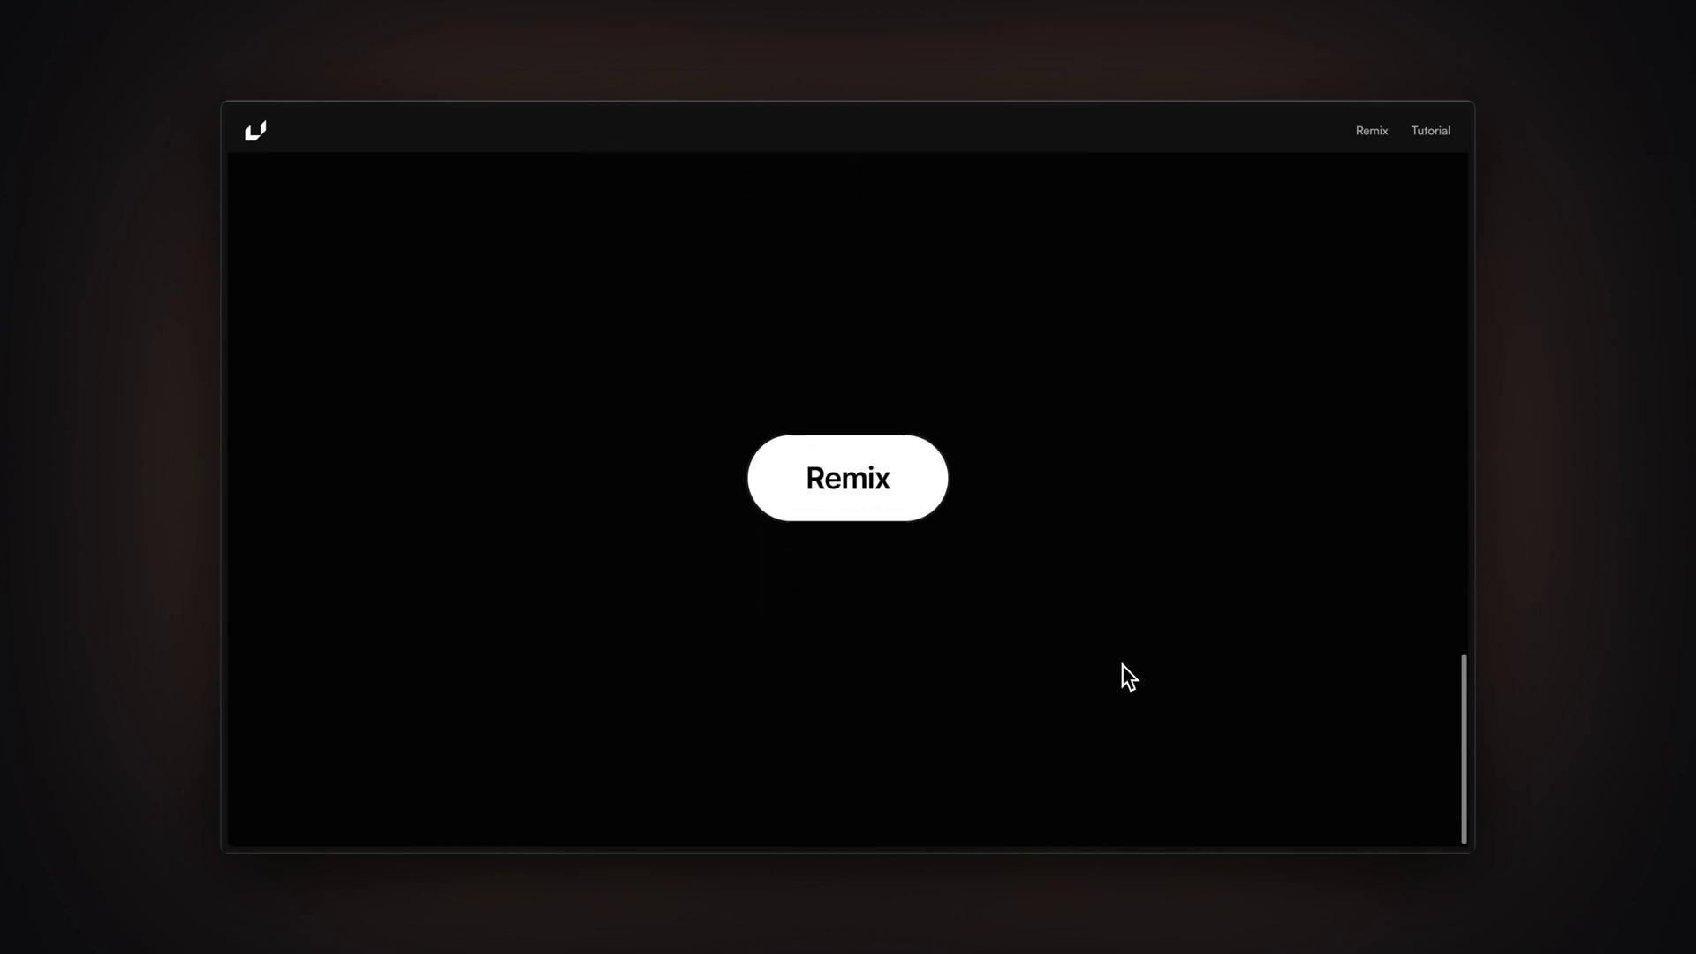
# Step: Examine the finished text reveal effect on the live page, from the intro paragraph down to the Remix button
pyautogui.scroll(5, 1122, 672)
pyautogui.scroll(10, 1122, 701)
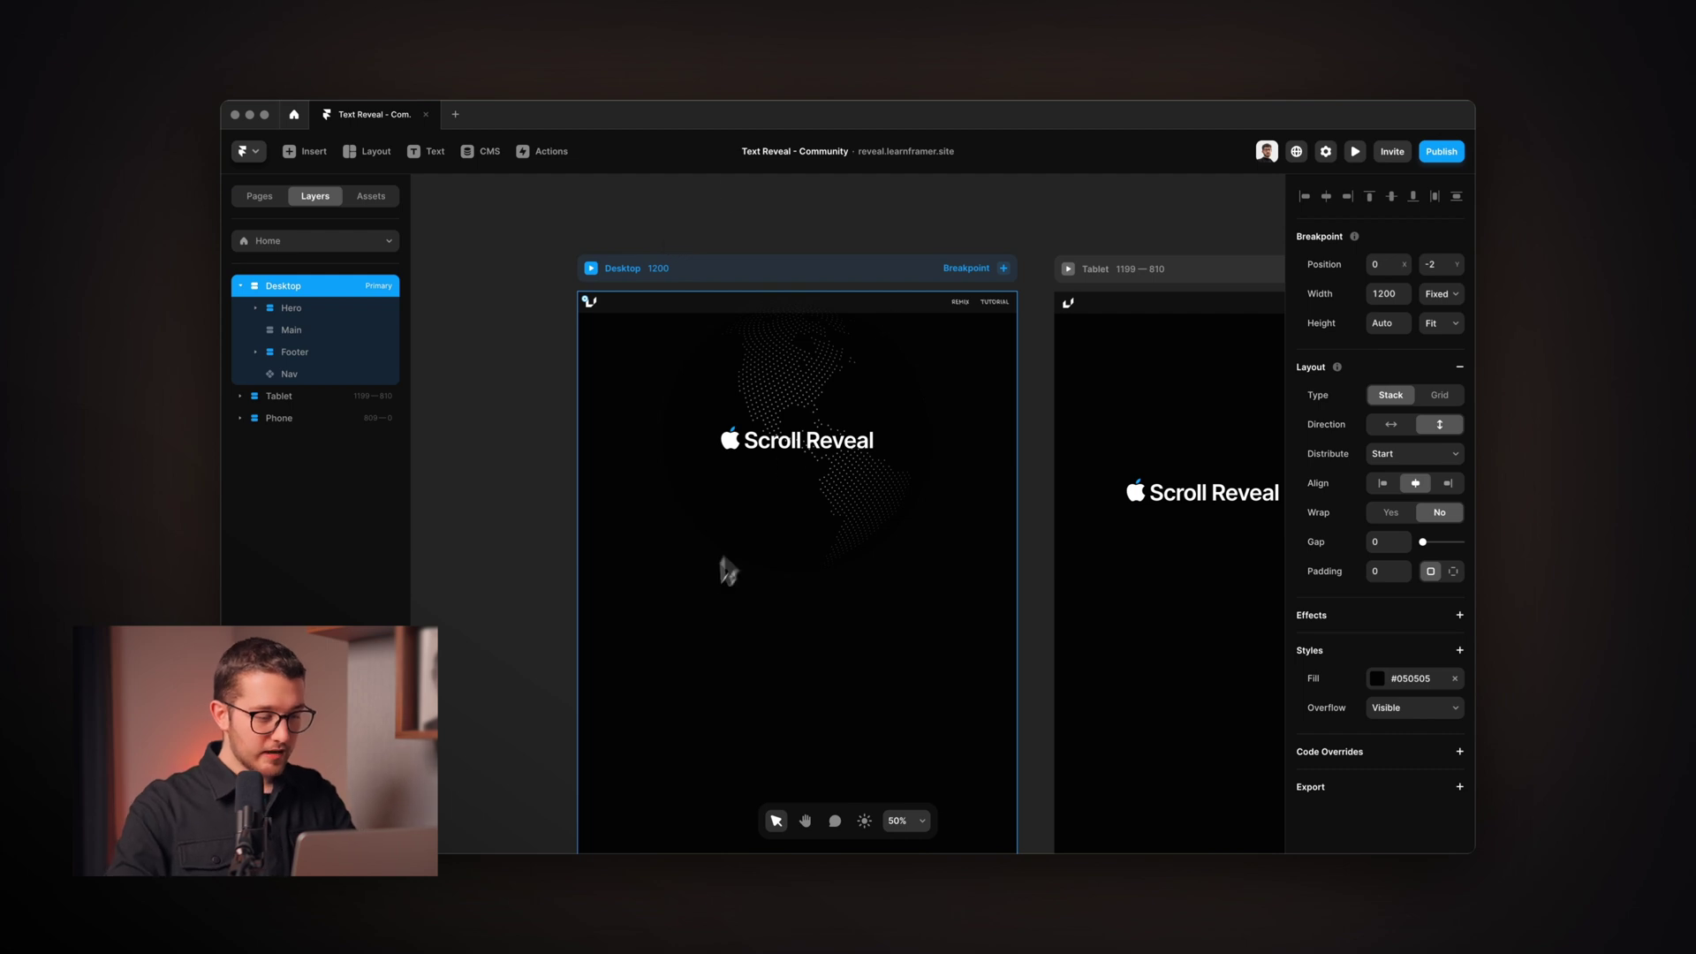
# Step: Examine the Home page's Desktop layout, including the Hero section's layers and the empty Main section
pyautogui.scroll(-3, 716, 579)
pyautogui.scroll(4, 714, 576)
pyautogui.click(803, 535)
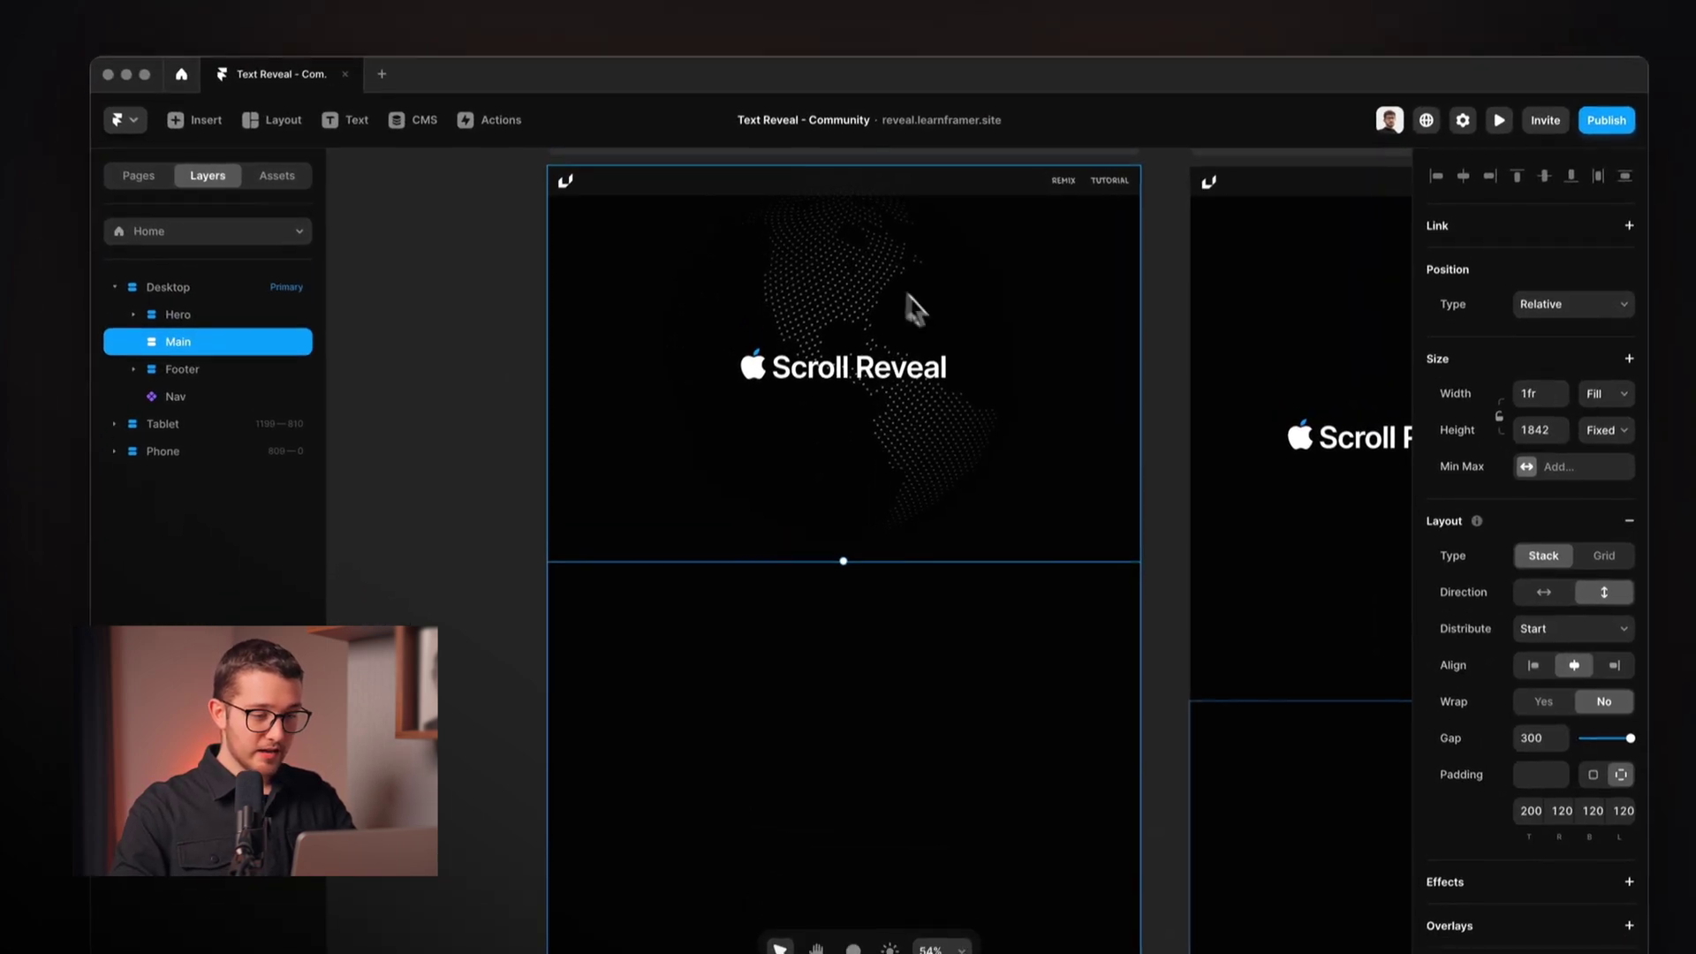
pyautogui.scroll(-2, 880, 311)
pyautogui.scroll(2, 879, 484)
pyautogui.click(806, 297)
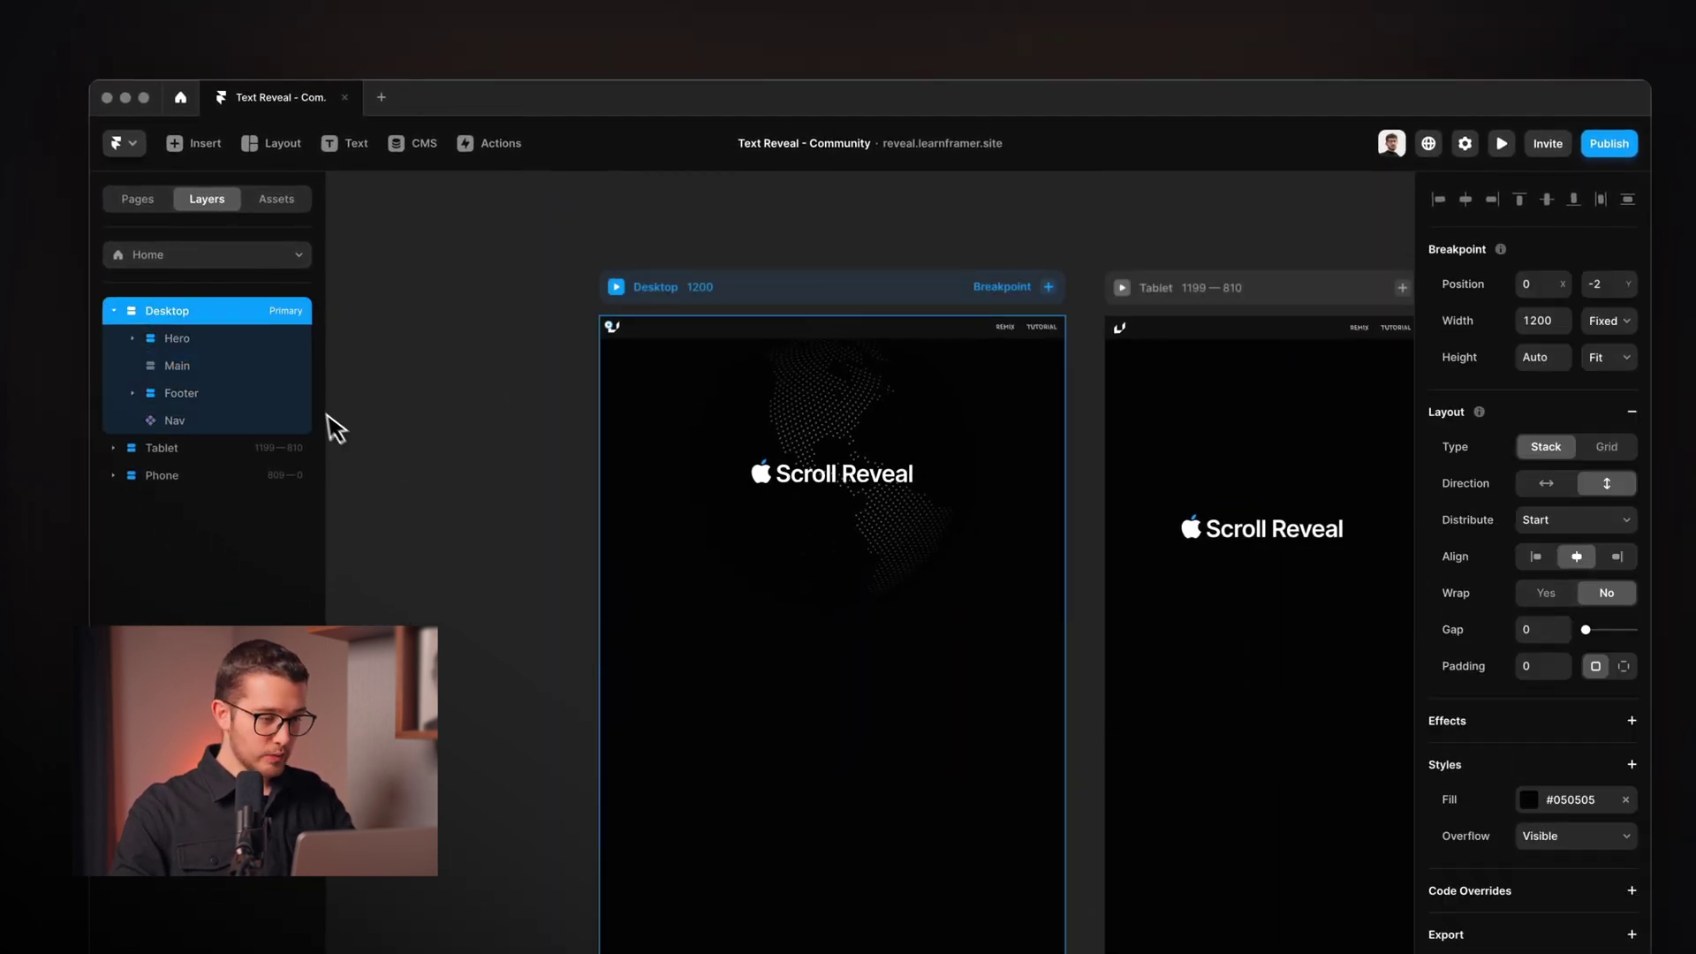
pyautogui.click(181, 338)
pyautogui.click(228, 421)
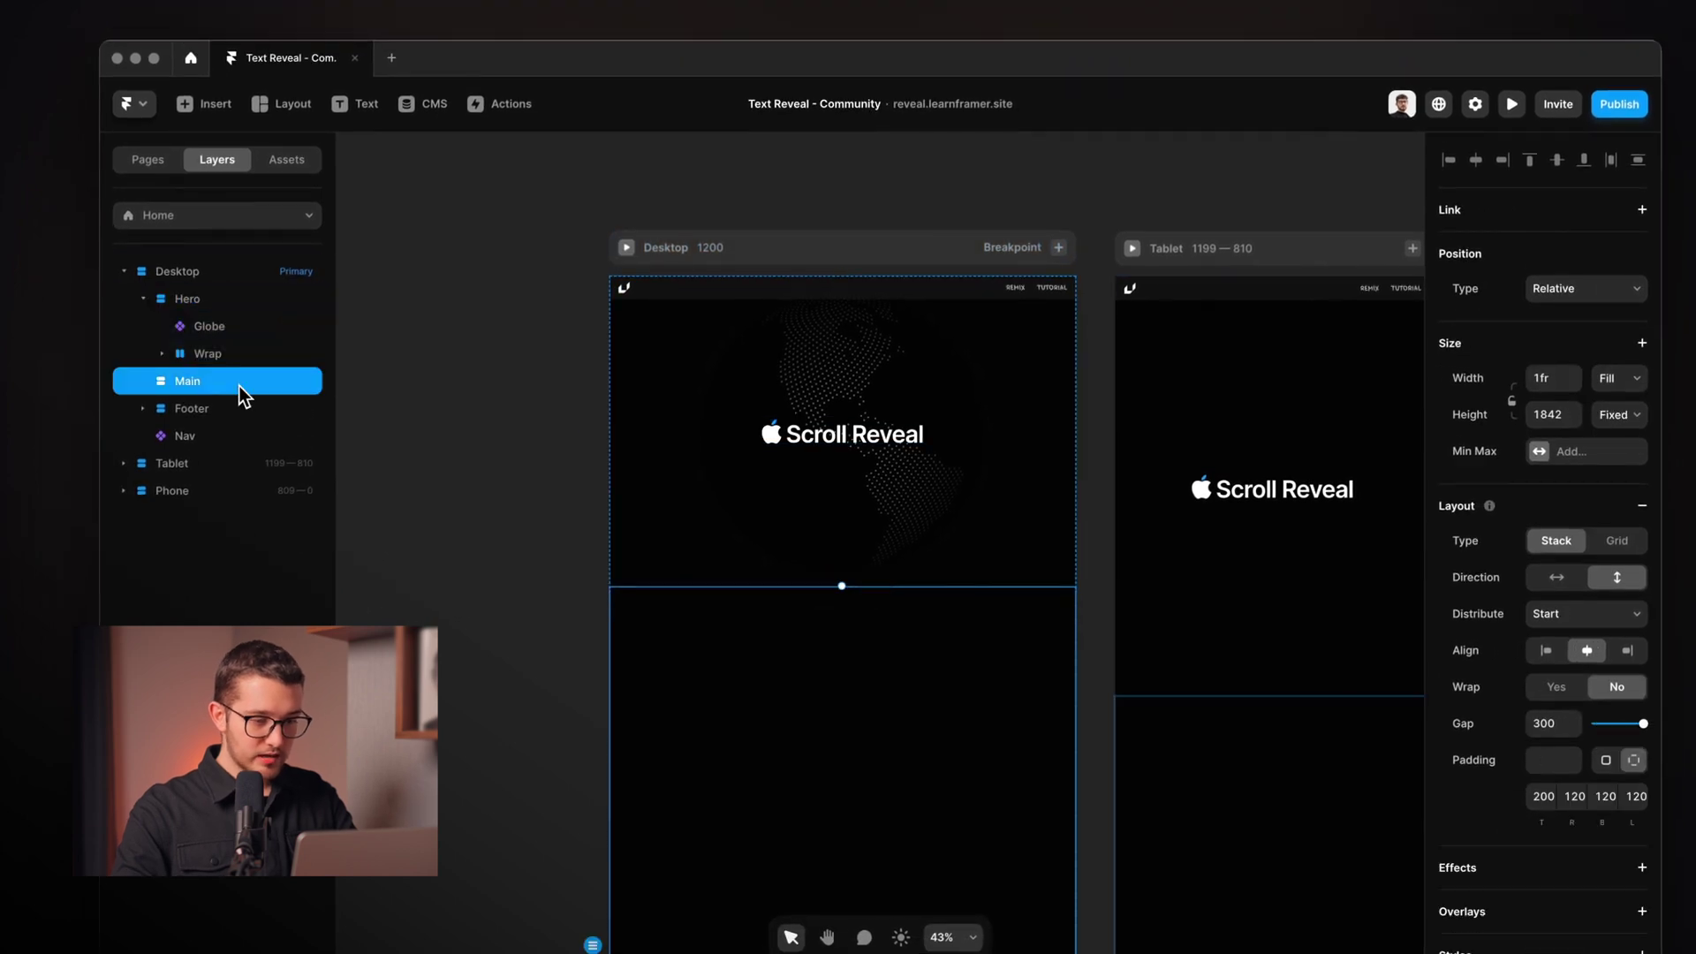
pyautogui.scroll(-2, 600, 441)
pyautogui.scroll(-3, 654, 516)
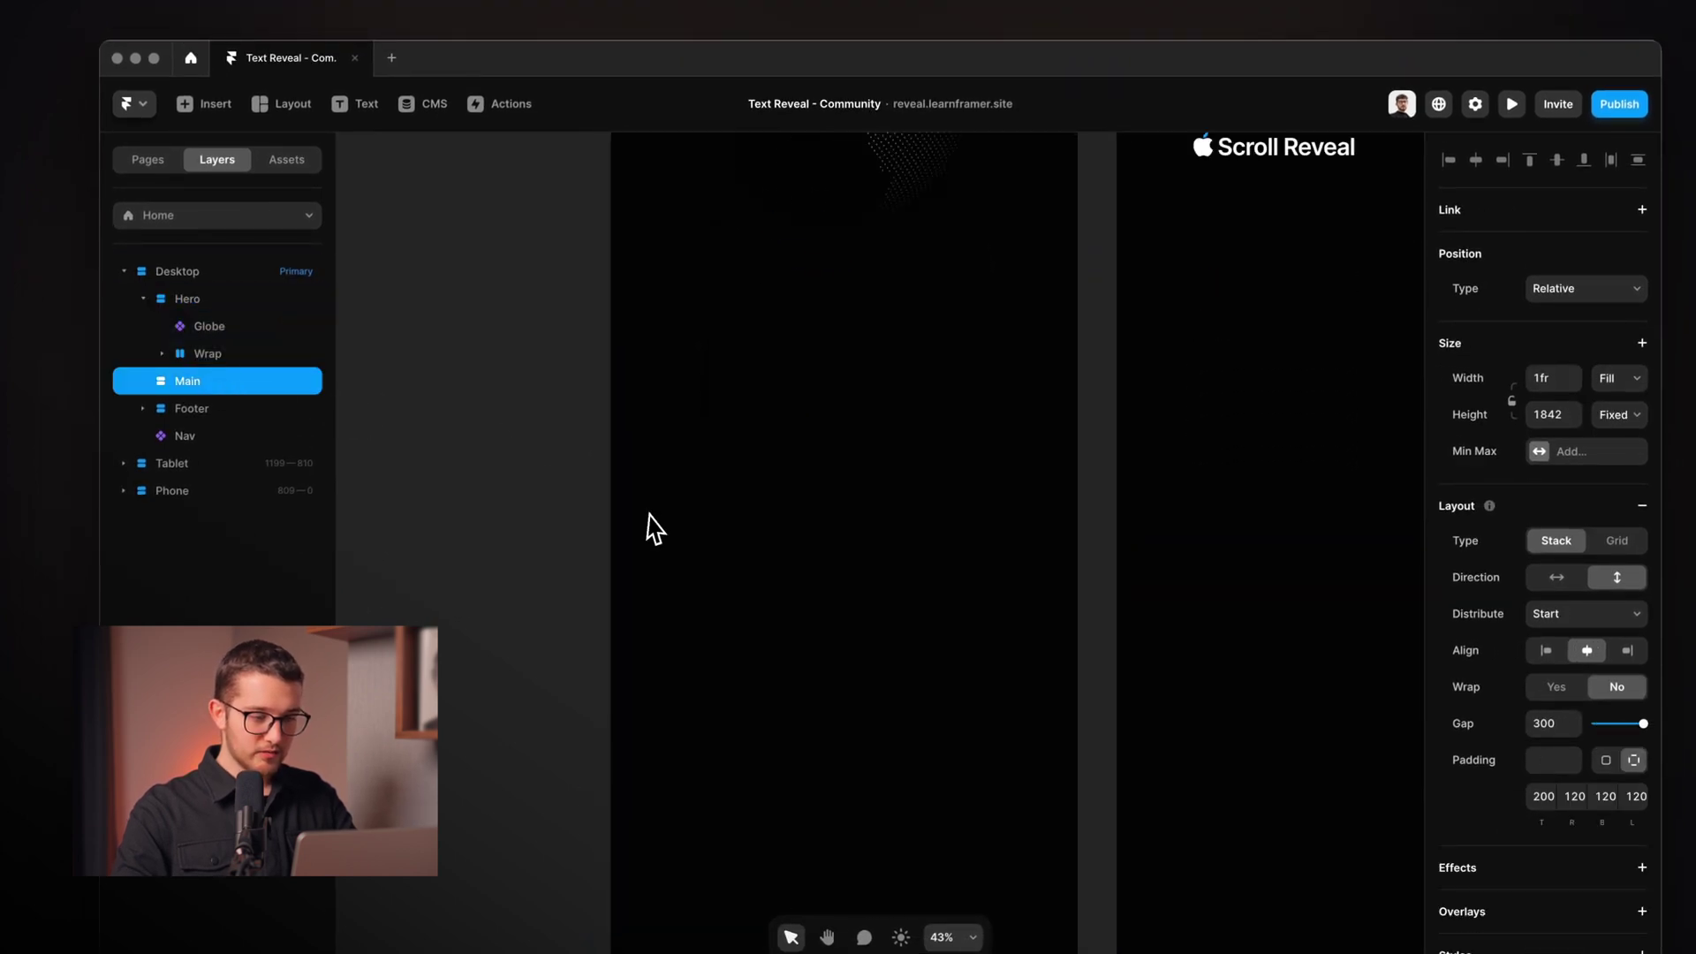
pyautogui.scroll(2, 734, 544)
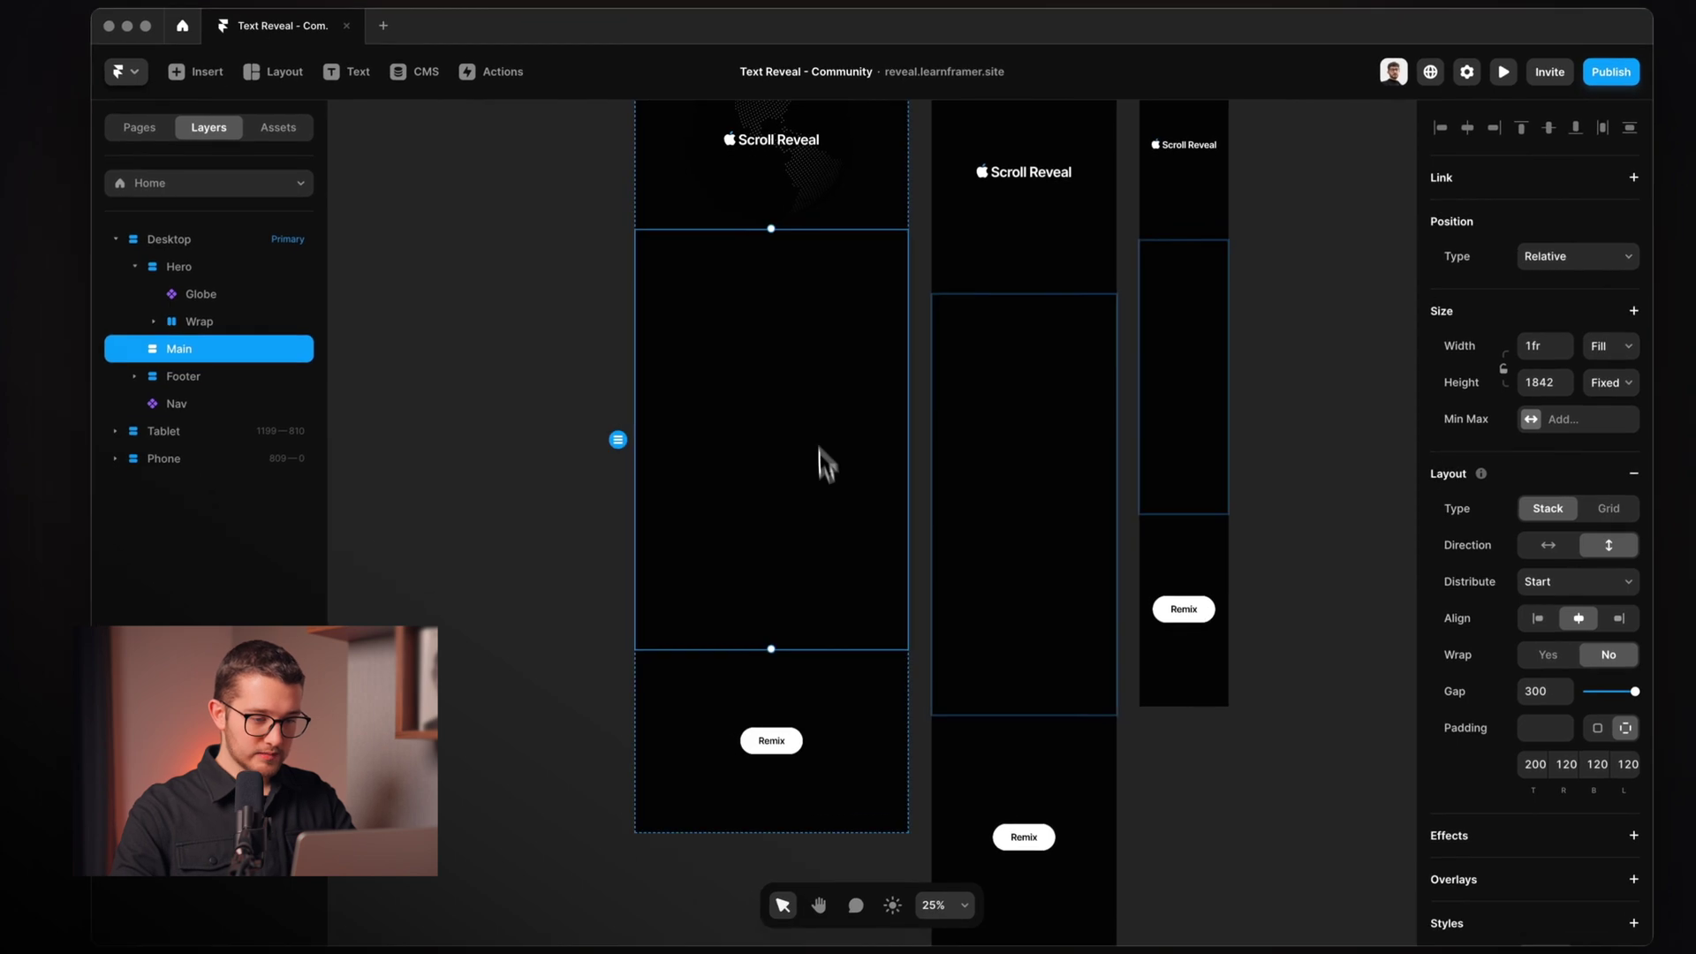
# Step: Examine the Footer section and the Remix Button component it contains
pyautogui.click(199, 373)
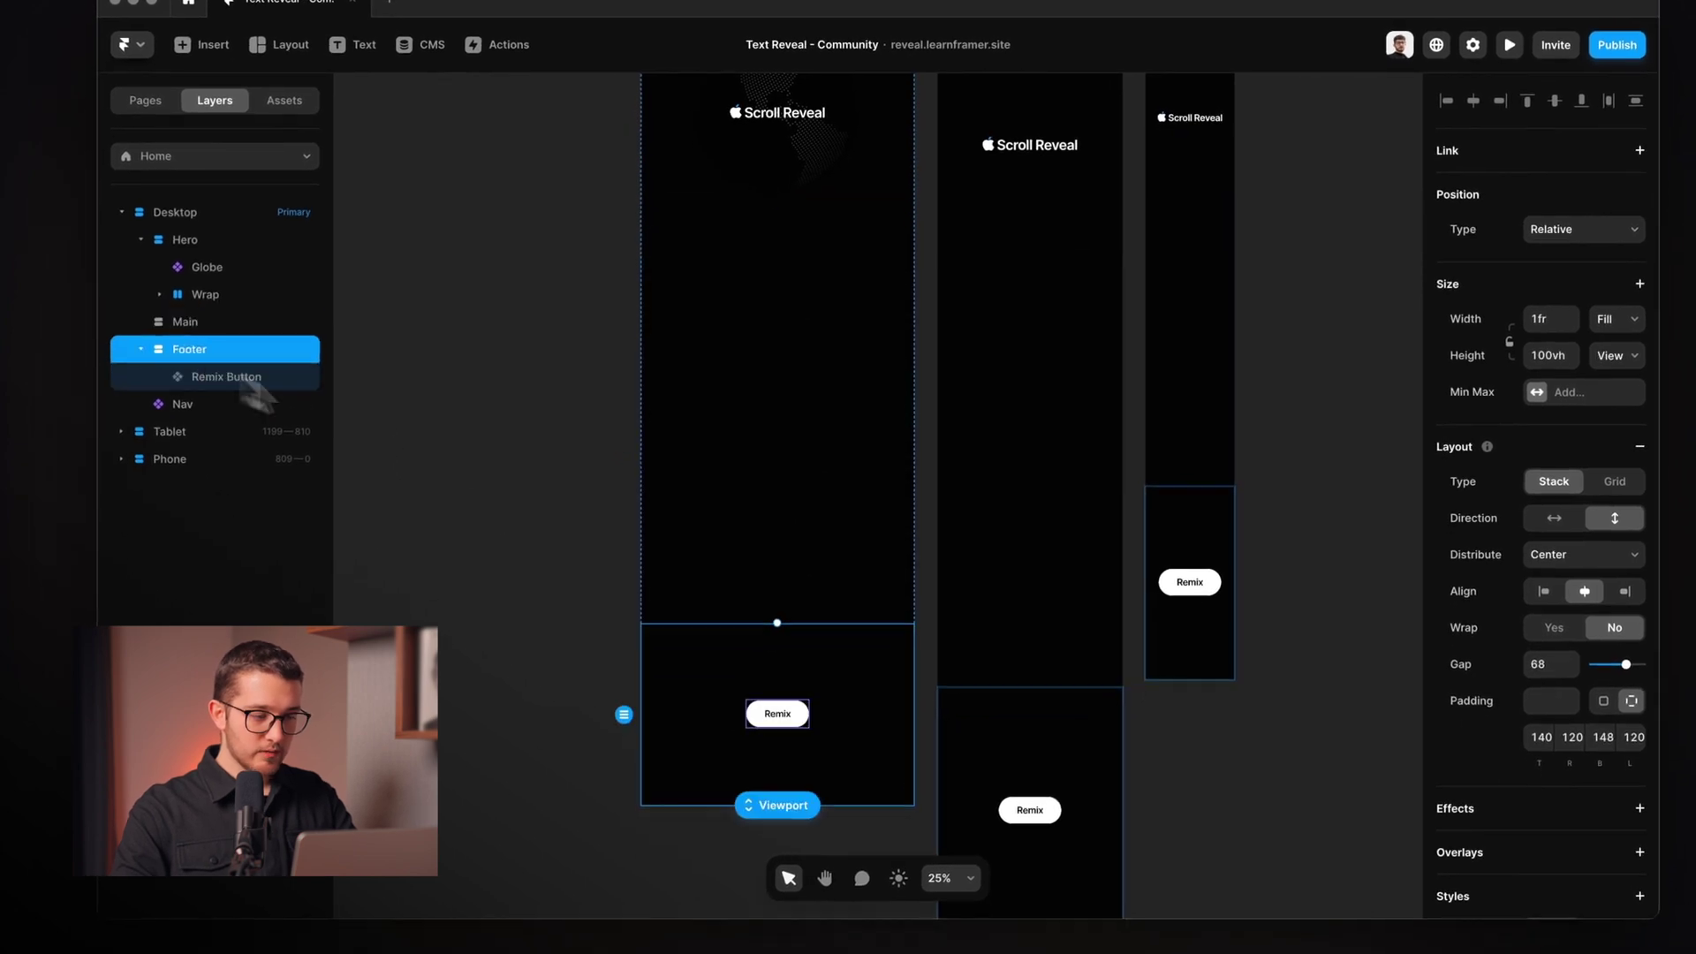
pyautogui.scroll(3, 791, 701)
pyautogui.scroll(-2, 795, 700)
pyautogui.click(793, 576)
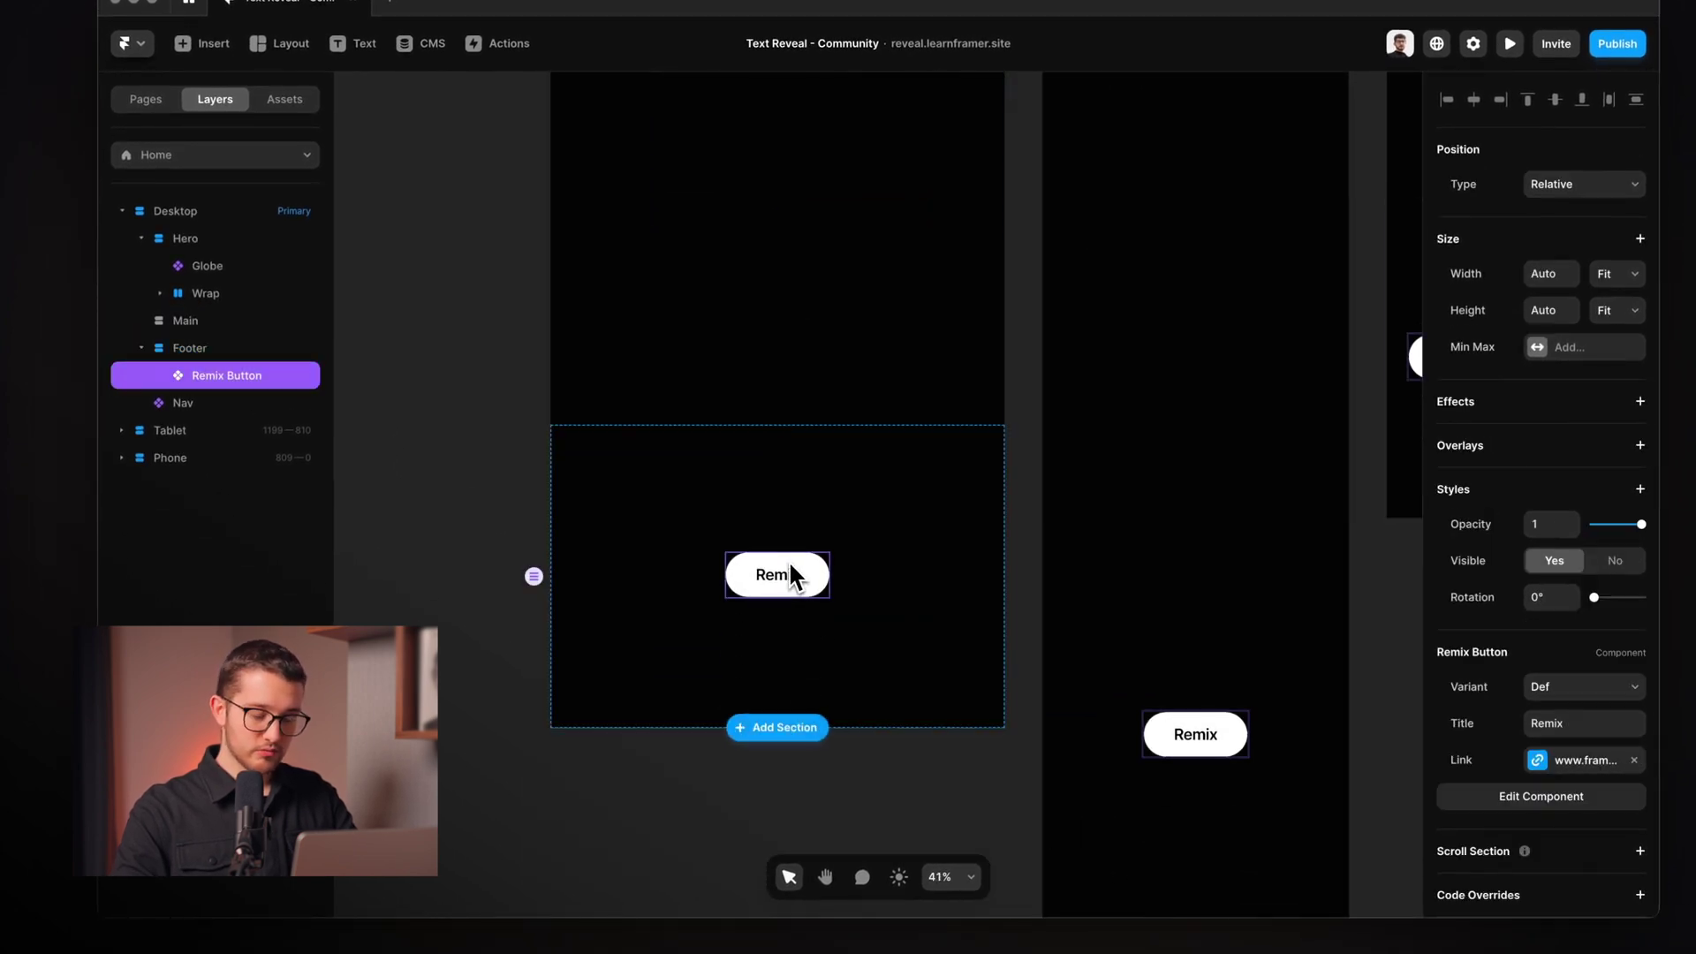
pyautogui.scroll(-1, 822, 533)
pyautogui.scroll(6, 822, 534)
pyautogui.scroll(-1, 822, 533)
# Step: Draw a text box about 784 by 795 px in the upper part of the Desktop's Main section
pyautogui.click(825, 532)
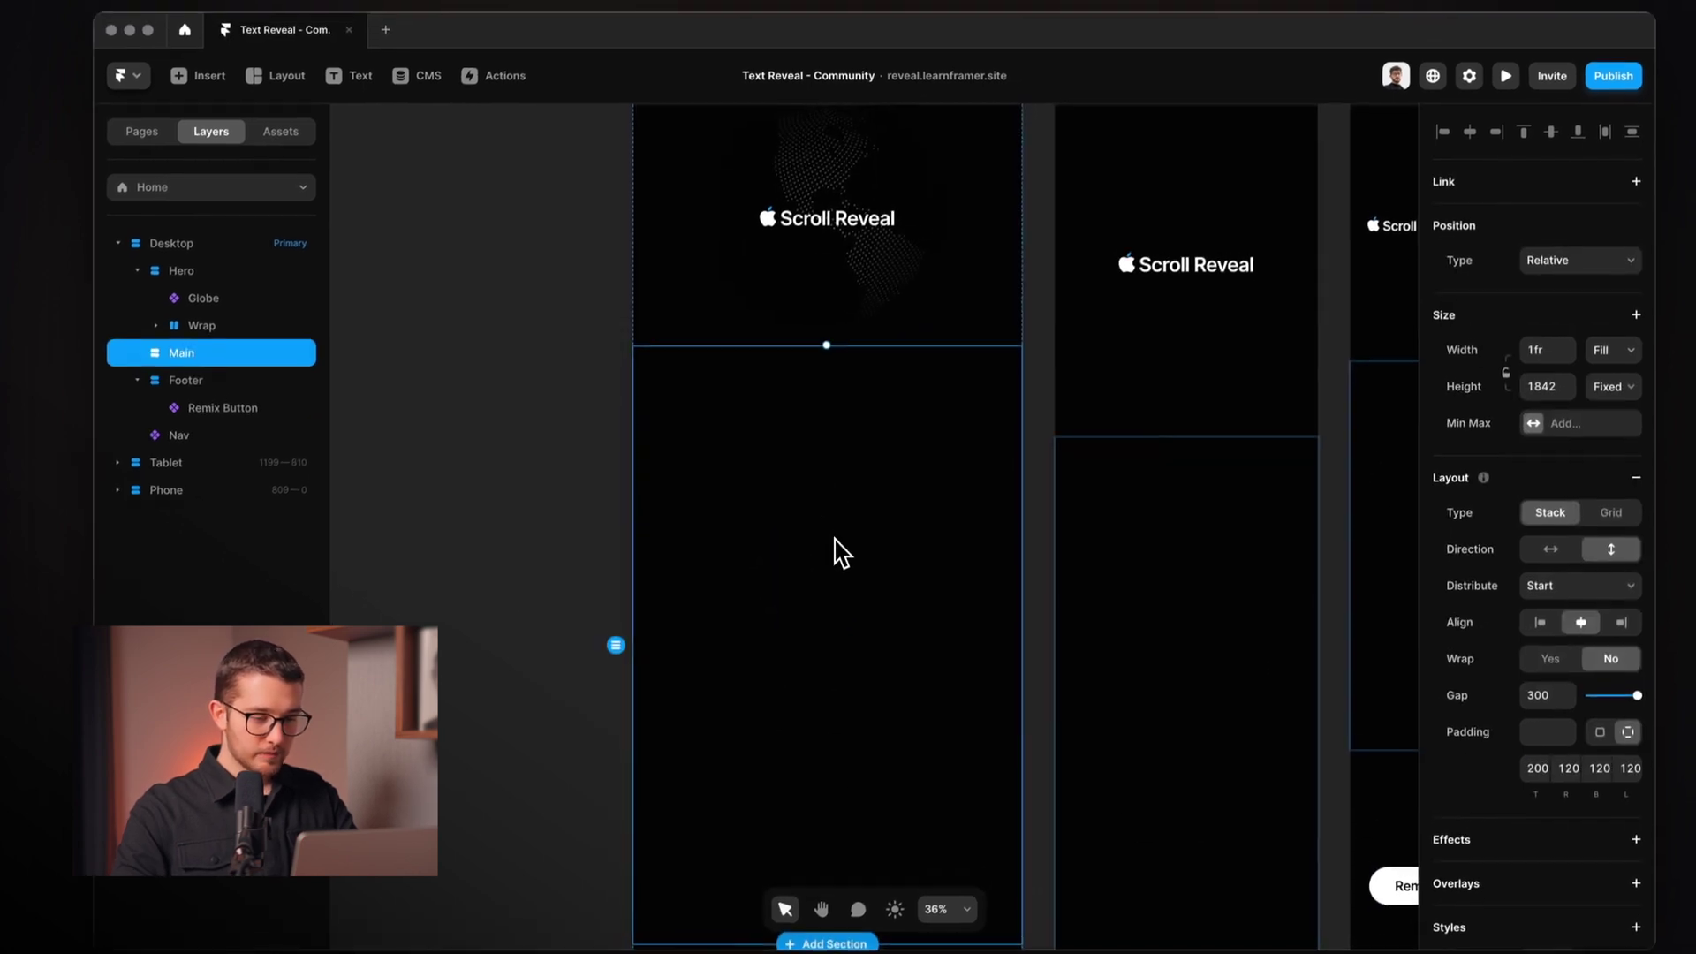
pyautogui.scroll(2, 842, 554)
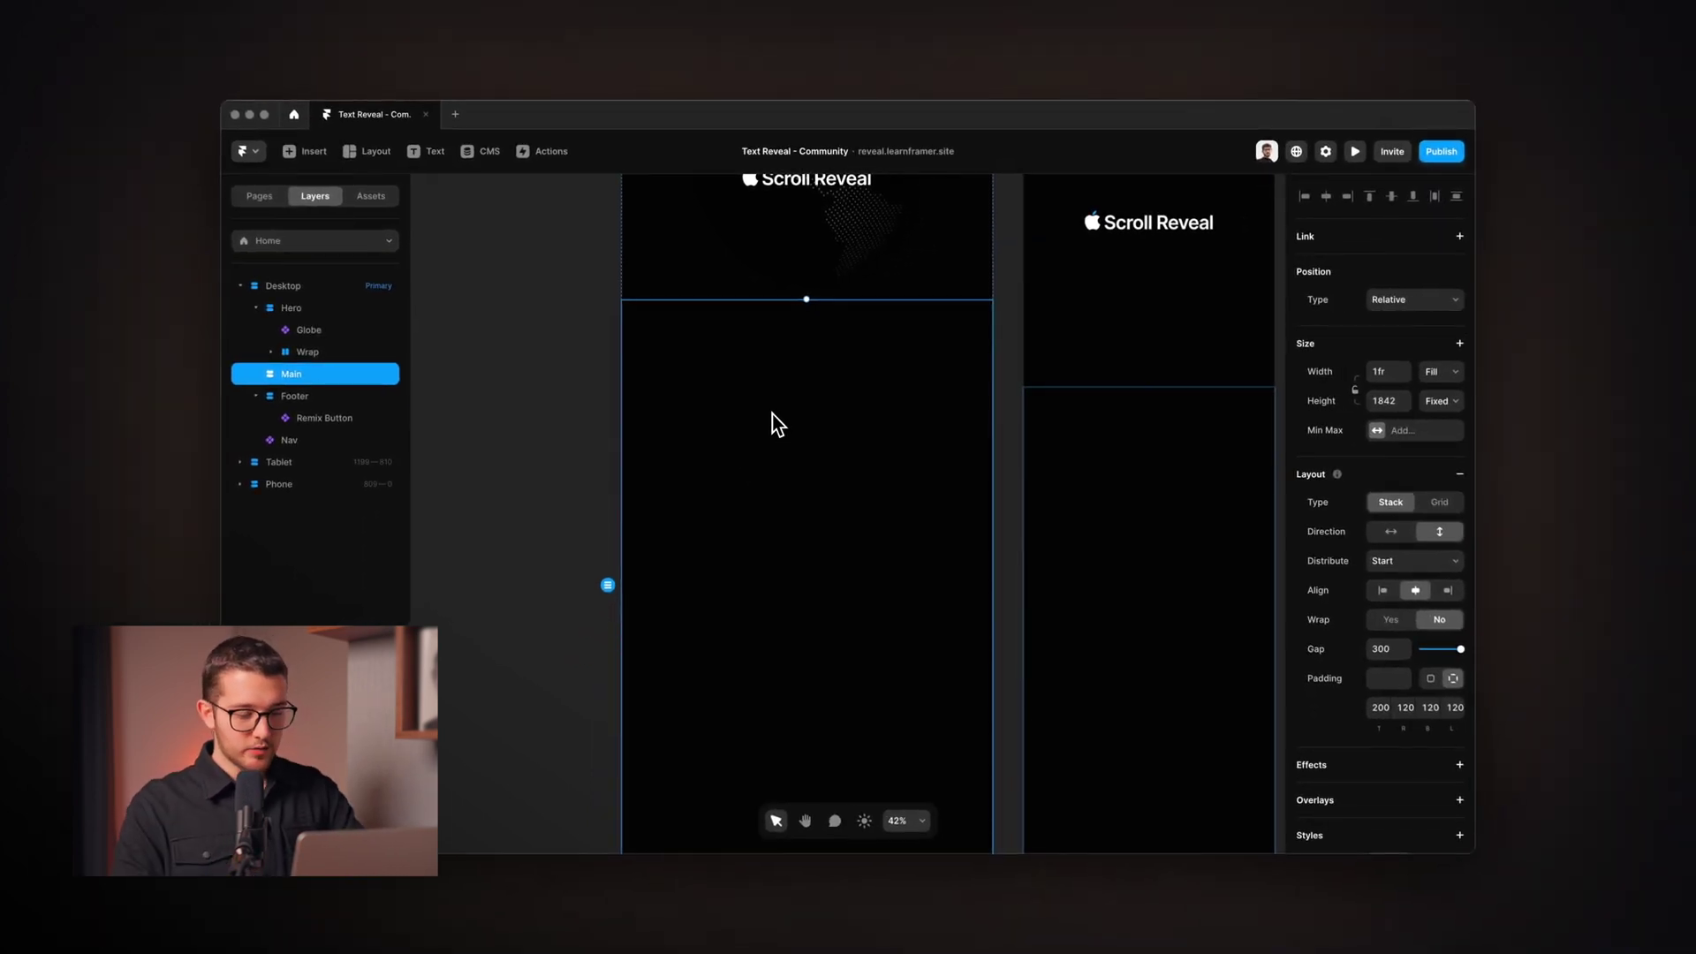
pyautogui.press('t')
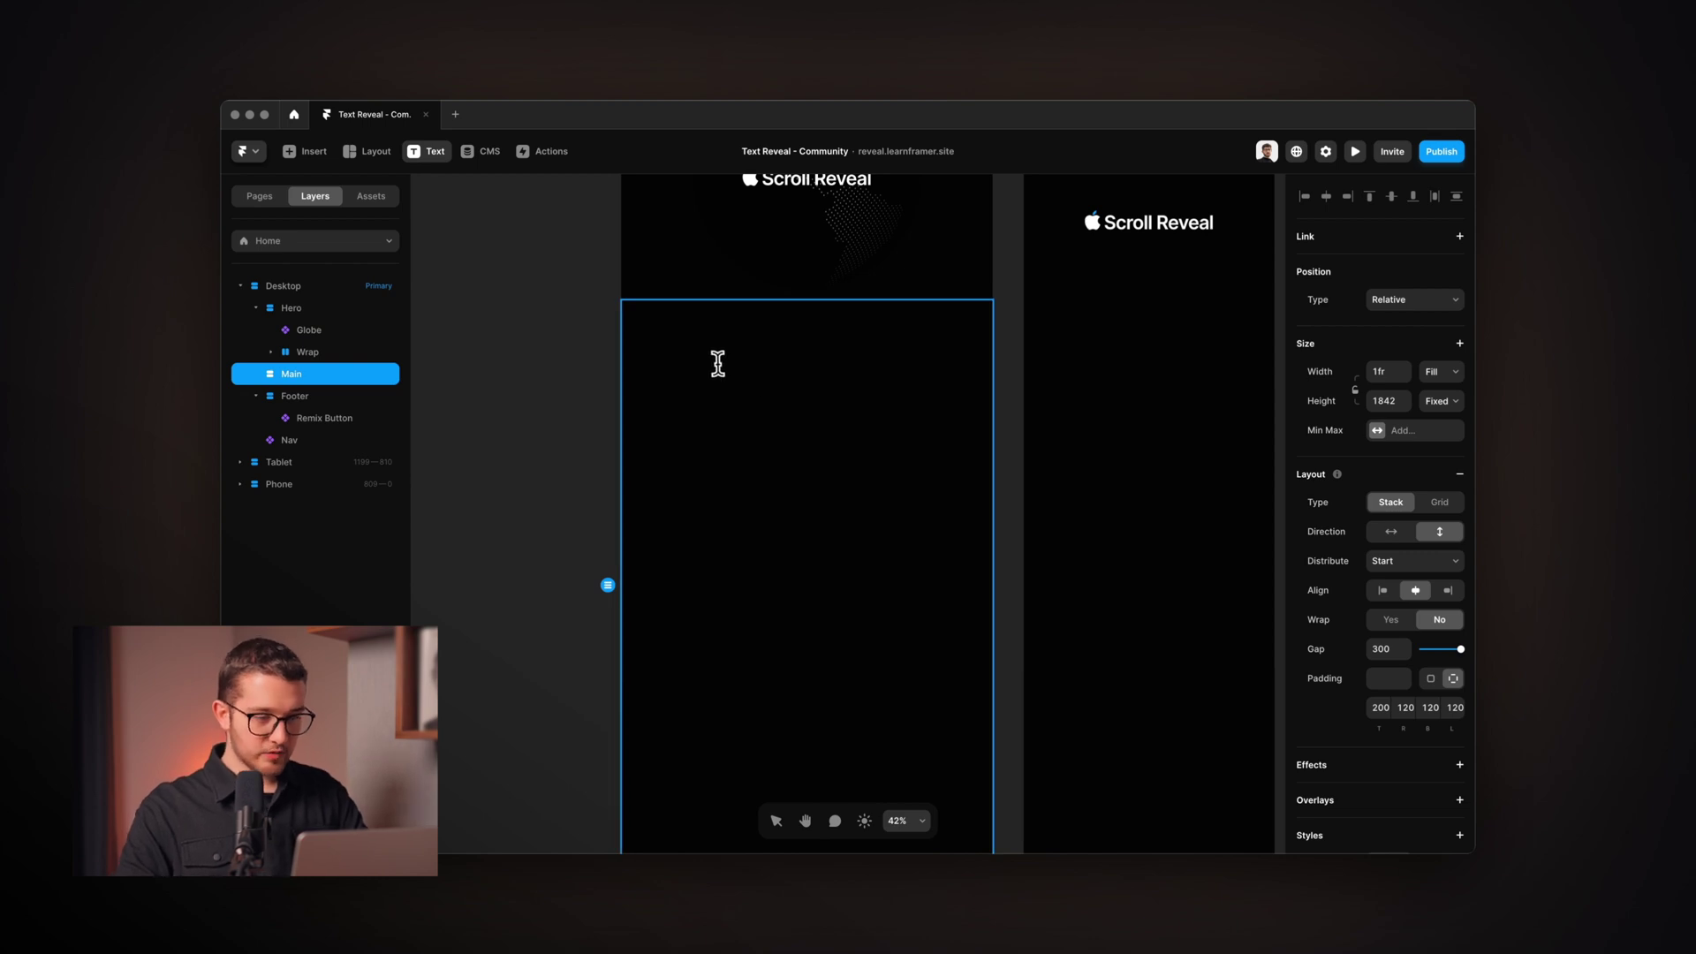
pyautogui.moveTo(704, 362); pyautogui.dragTo(910, 579)
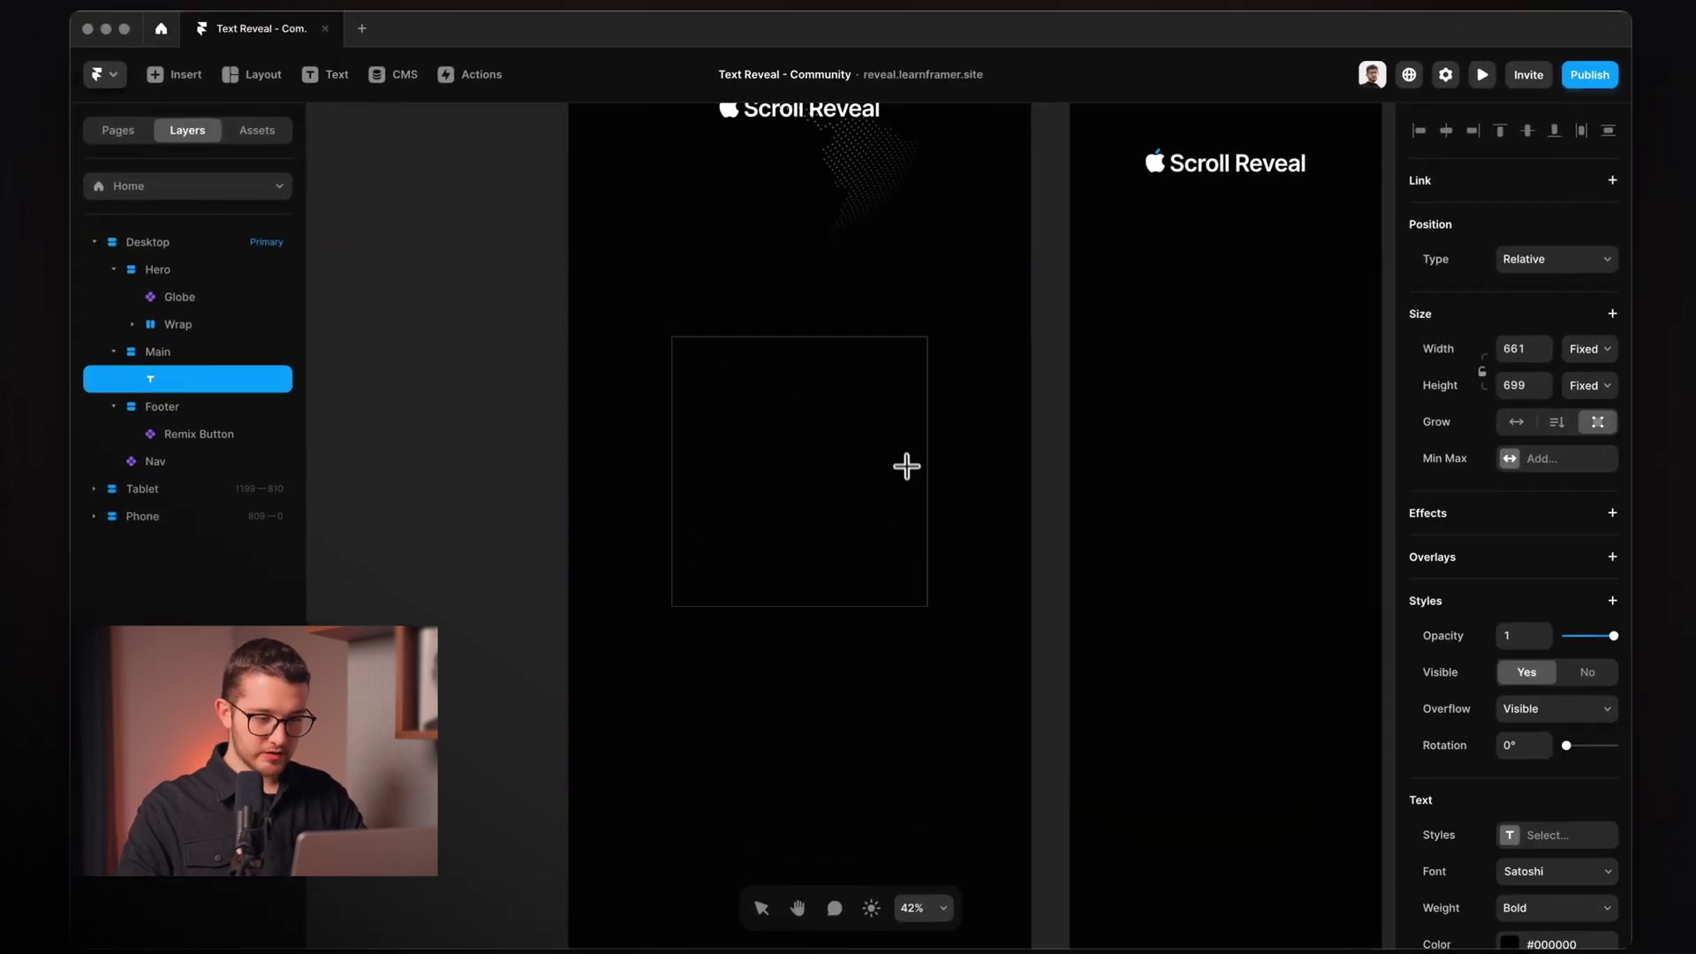
pyautogui.scroll(5, 833, 403)
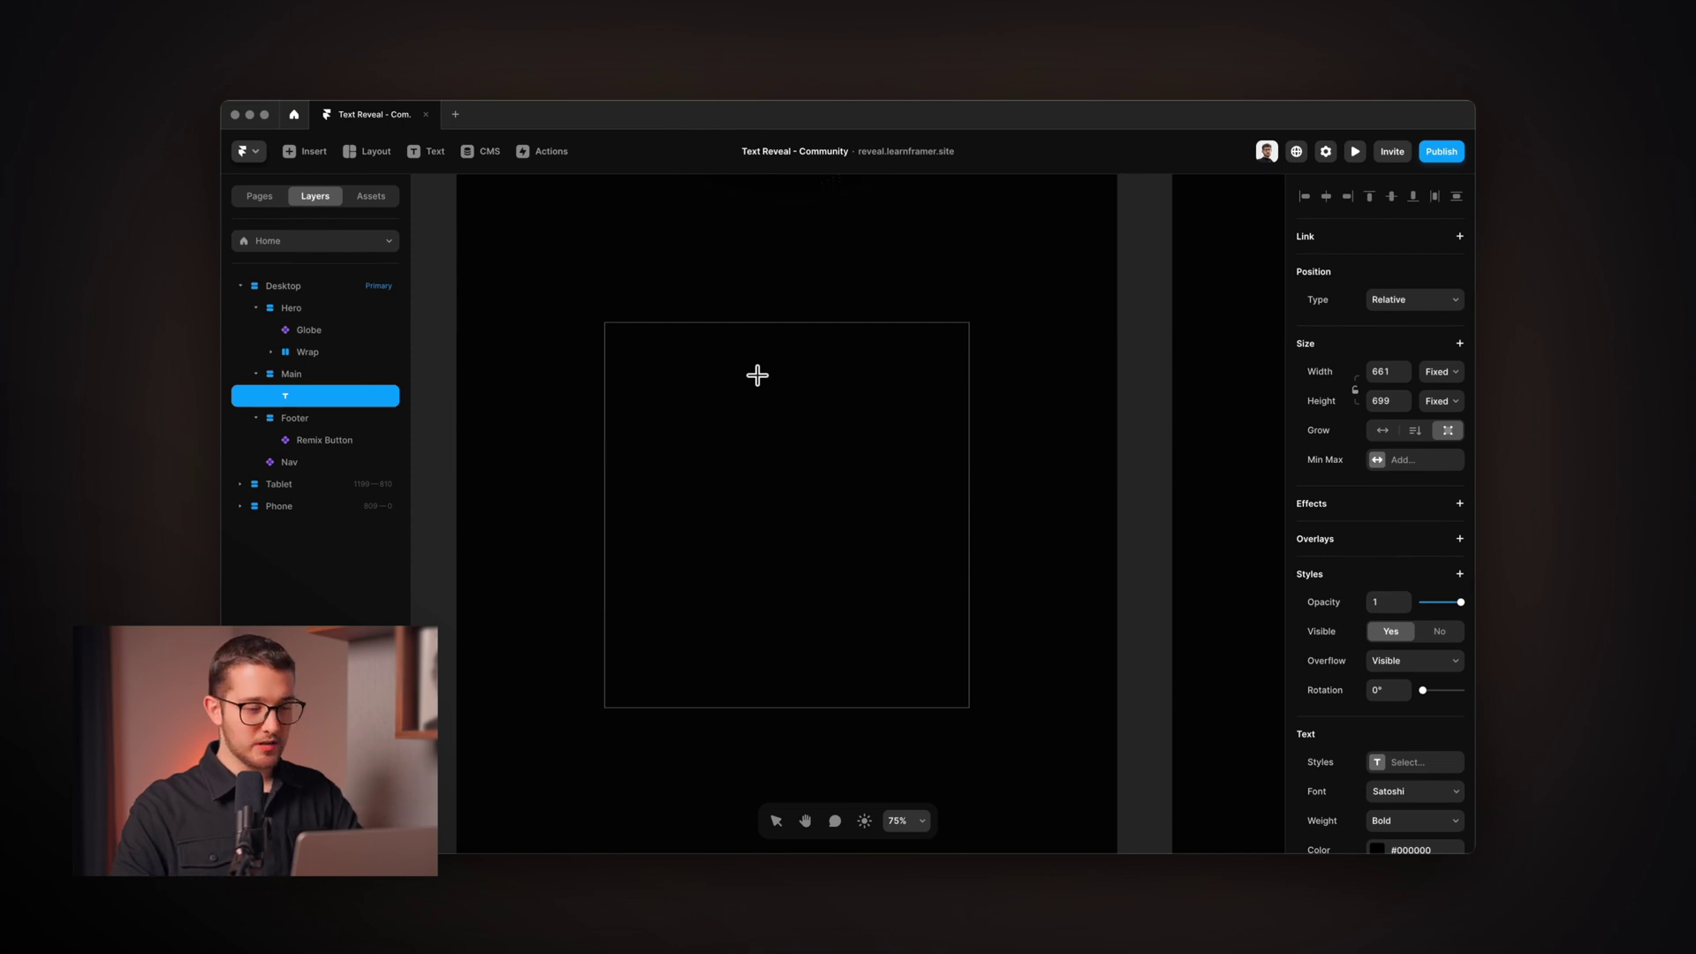
# Step: Enter "This is made with zero code in Framer. This uses a component with multiple variants, combined with scroll variants." as white 56 px text
pyautogui.press('super+a')
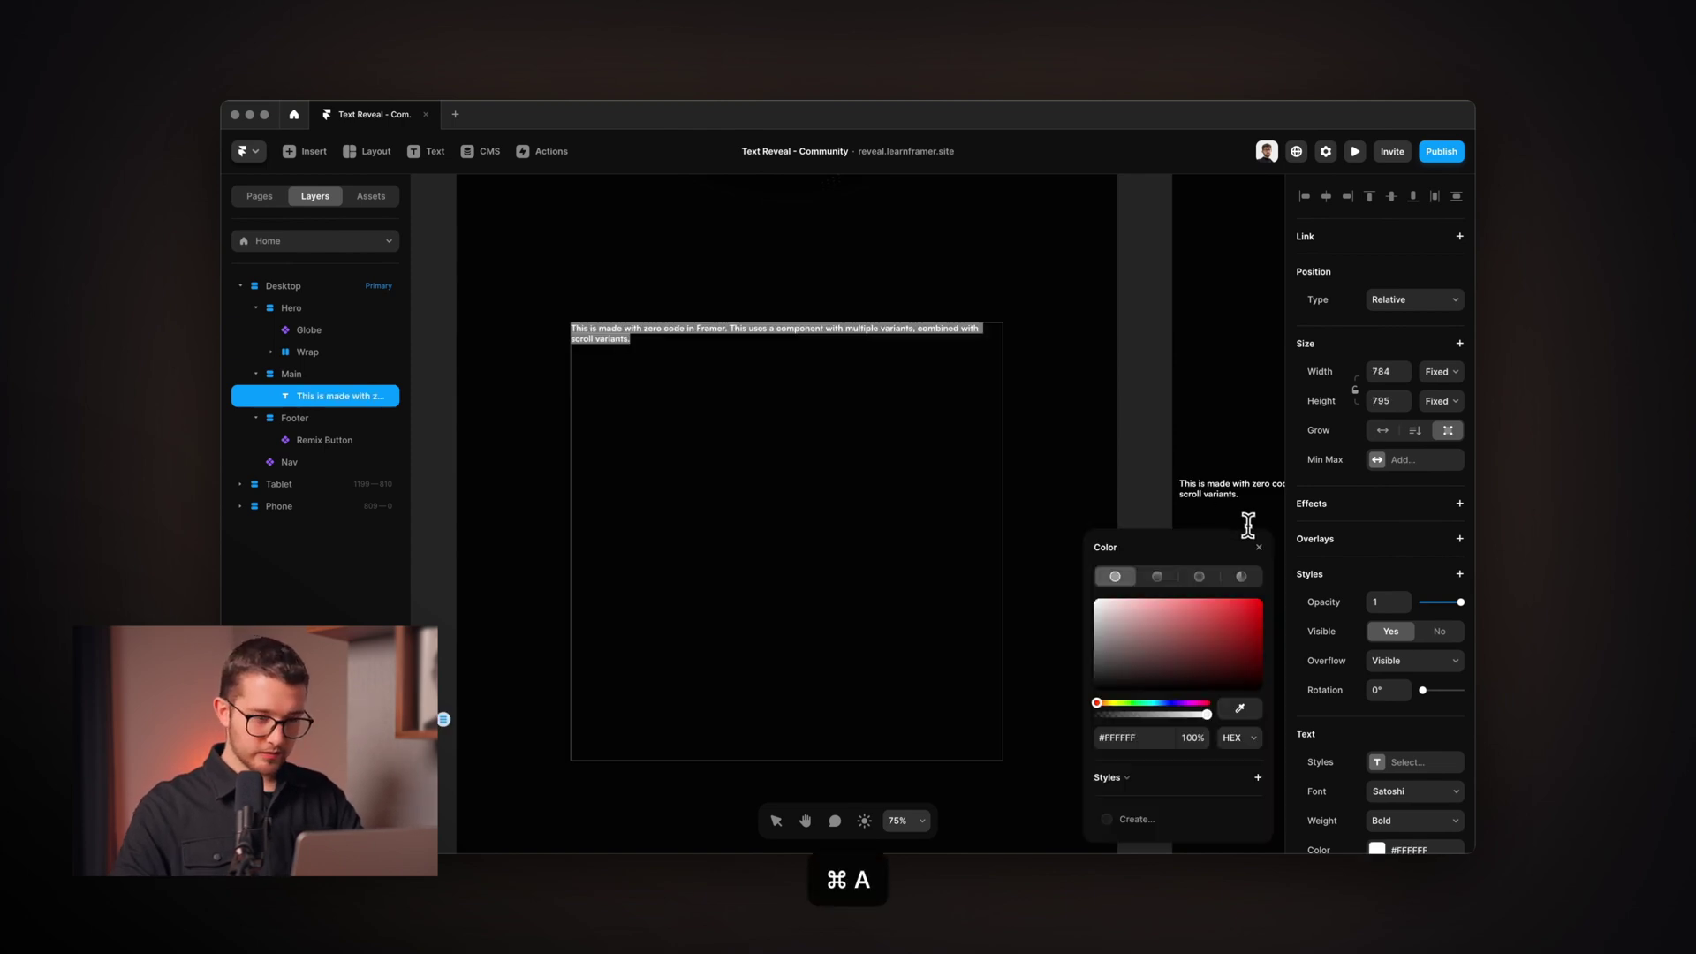
pyautogui.press('Escape')
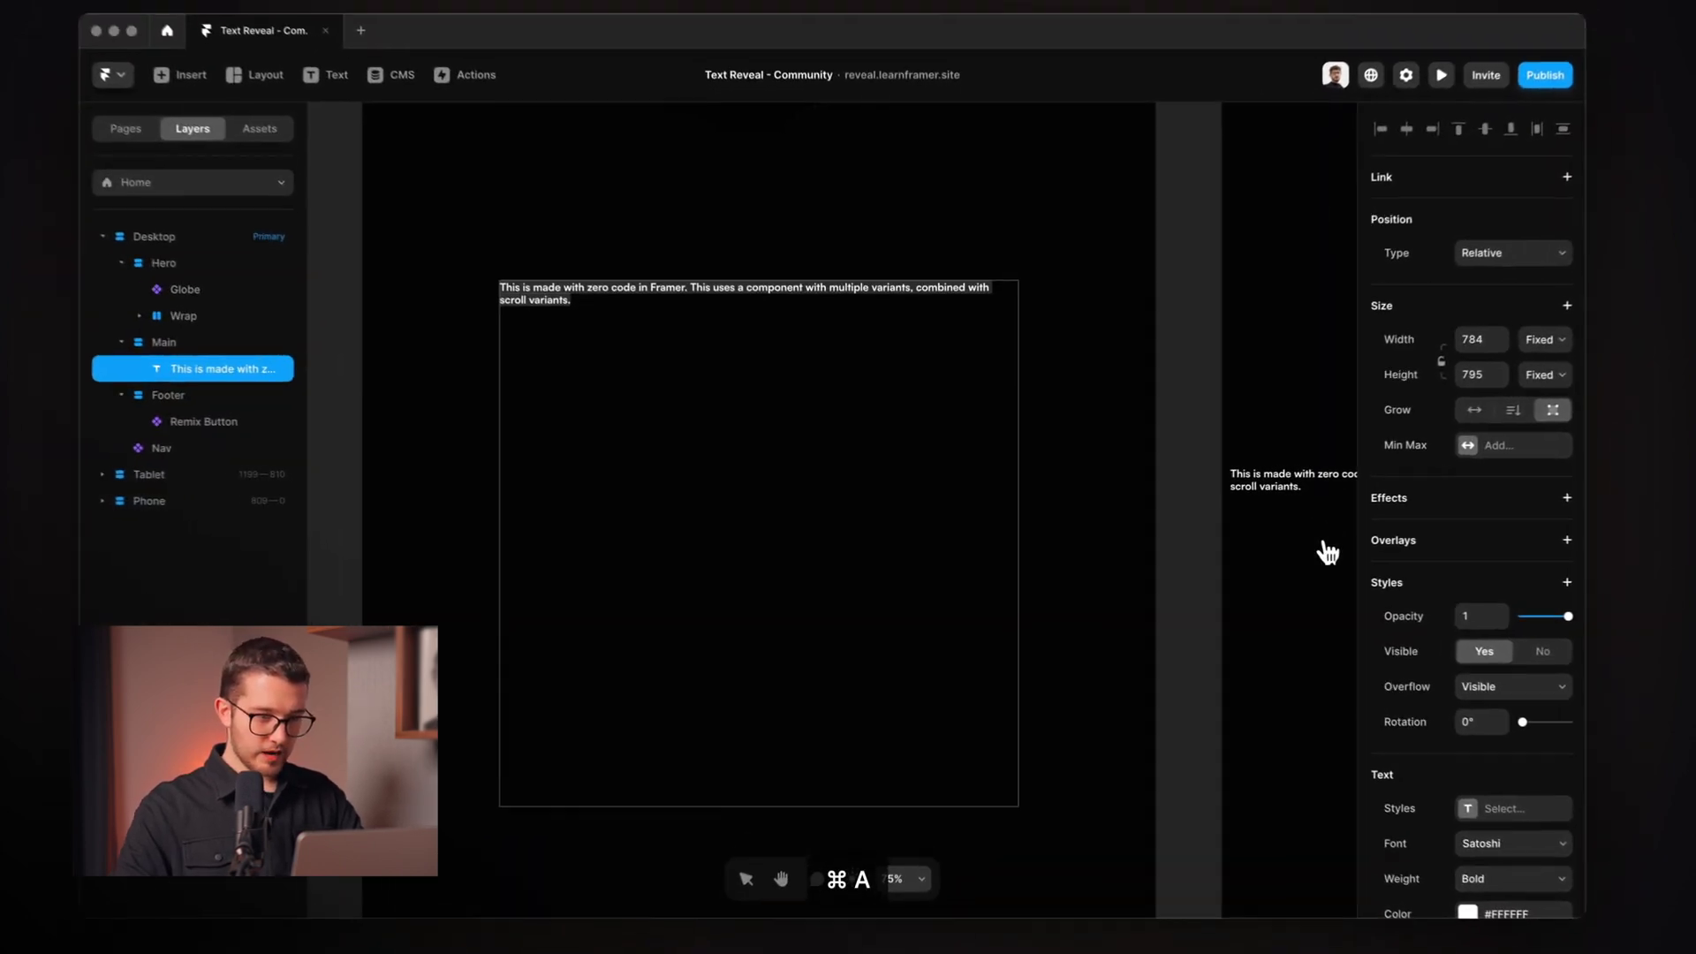
pyautogui.press('super+a')
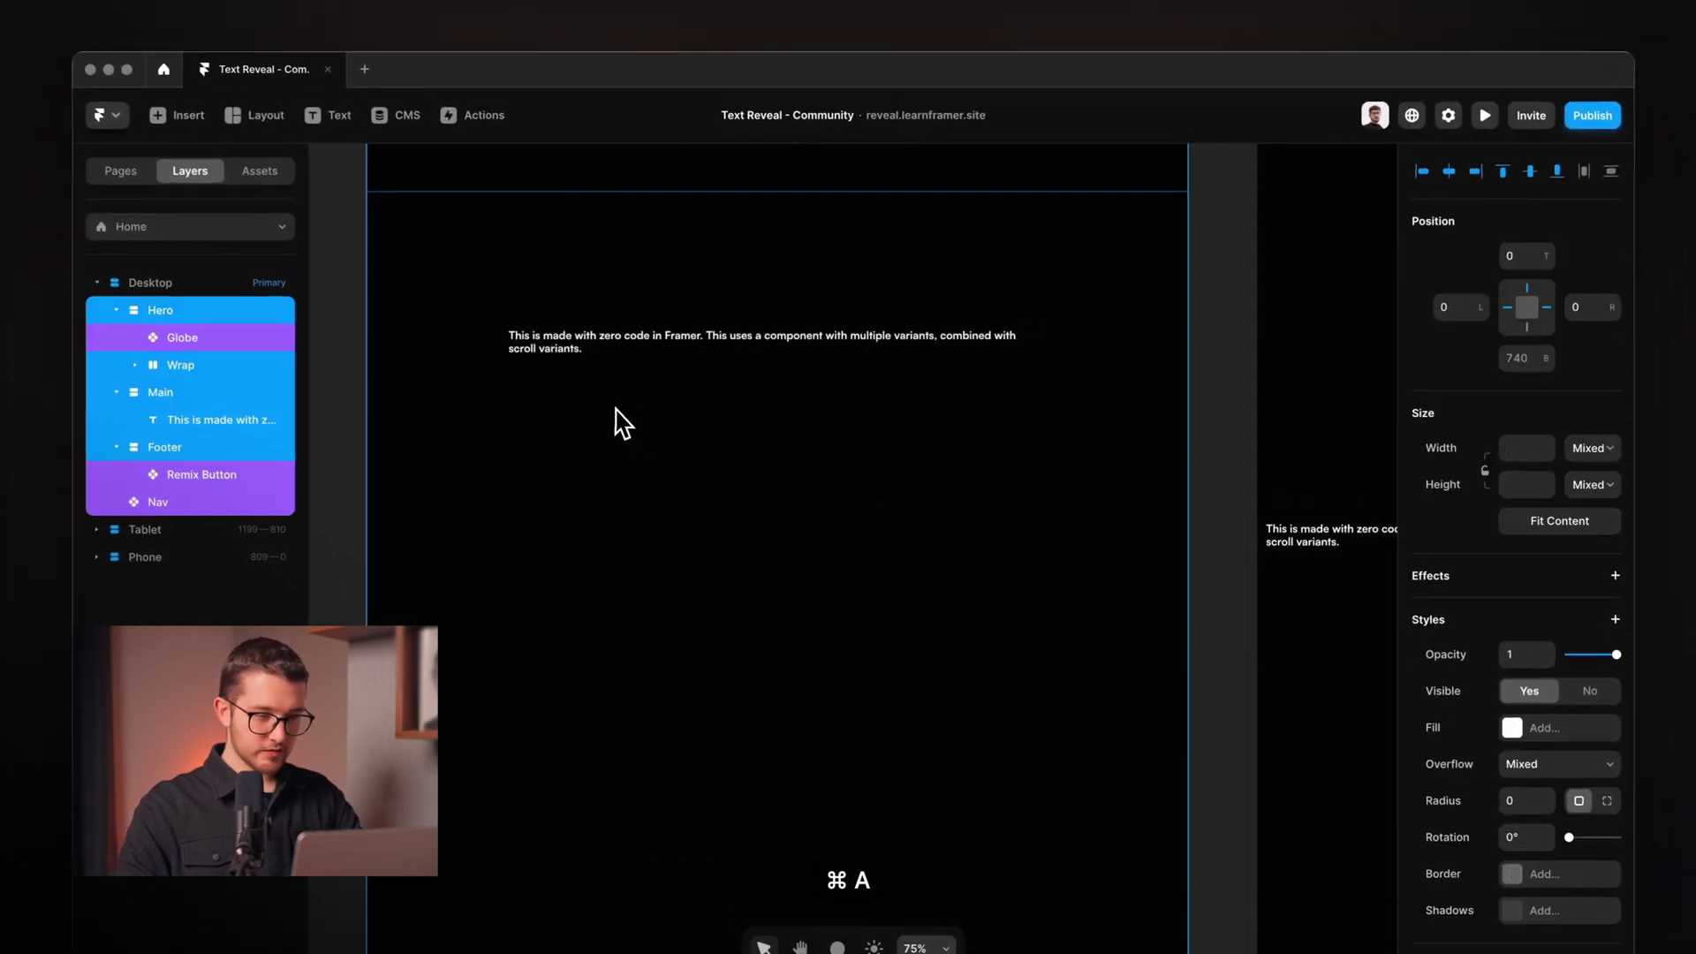
pyautogui.click(624, 343)
pyautogui.click(629, 350)
pyautogui.doubleClick(626, 350)
pyautogui.press('super+a')
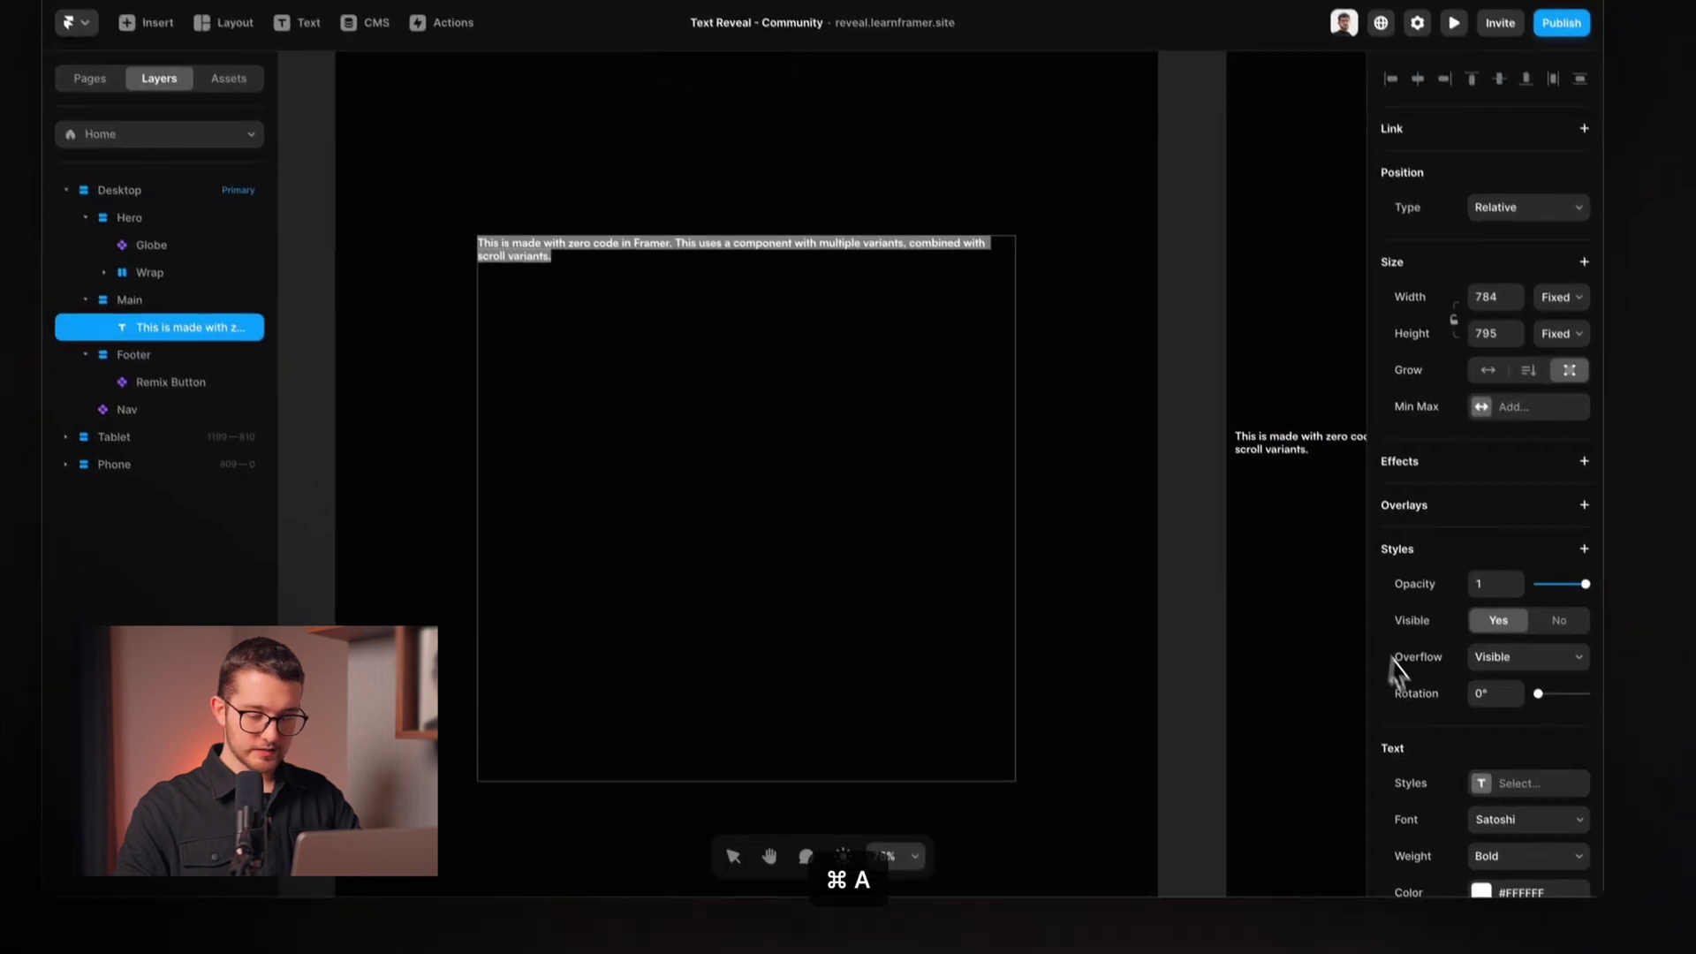
pyautogui.scroll(-5, 1532, 760)
pyautogui.click(1502, 592)
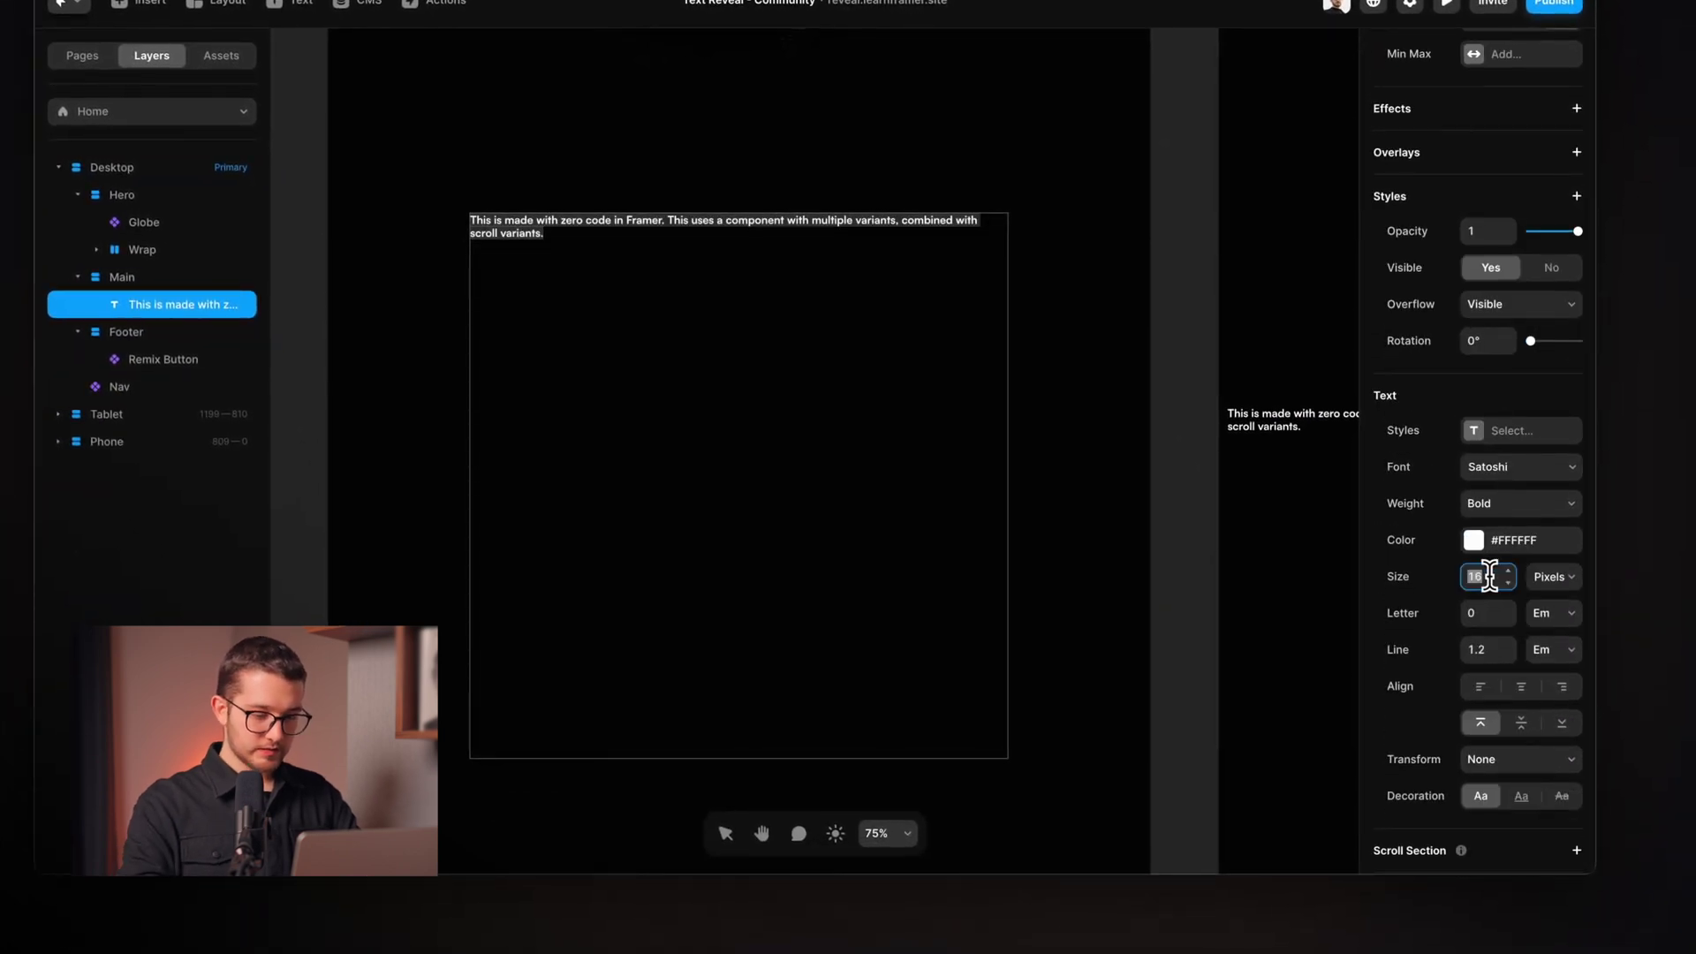
pyautogui.press('Return')
pyautogui.press('Escape')
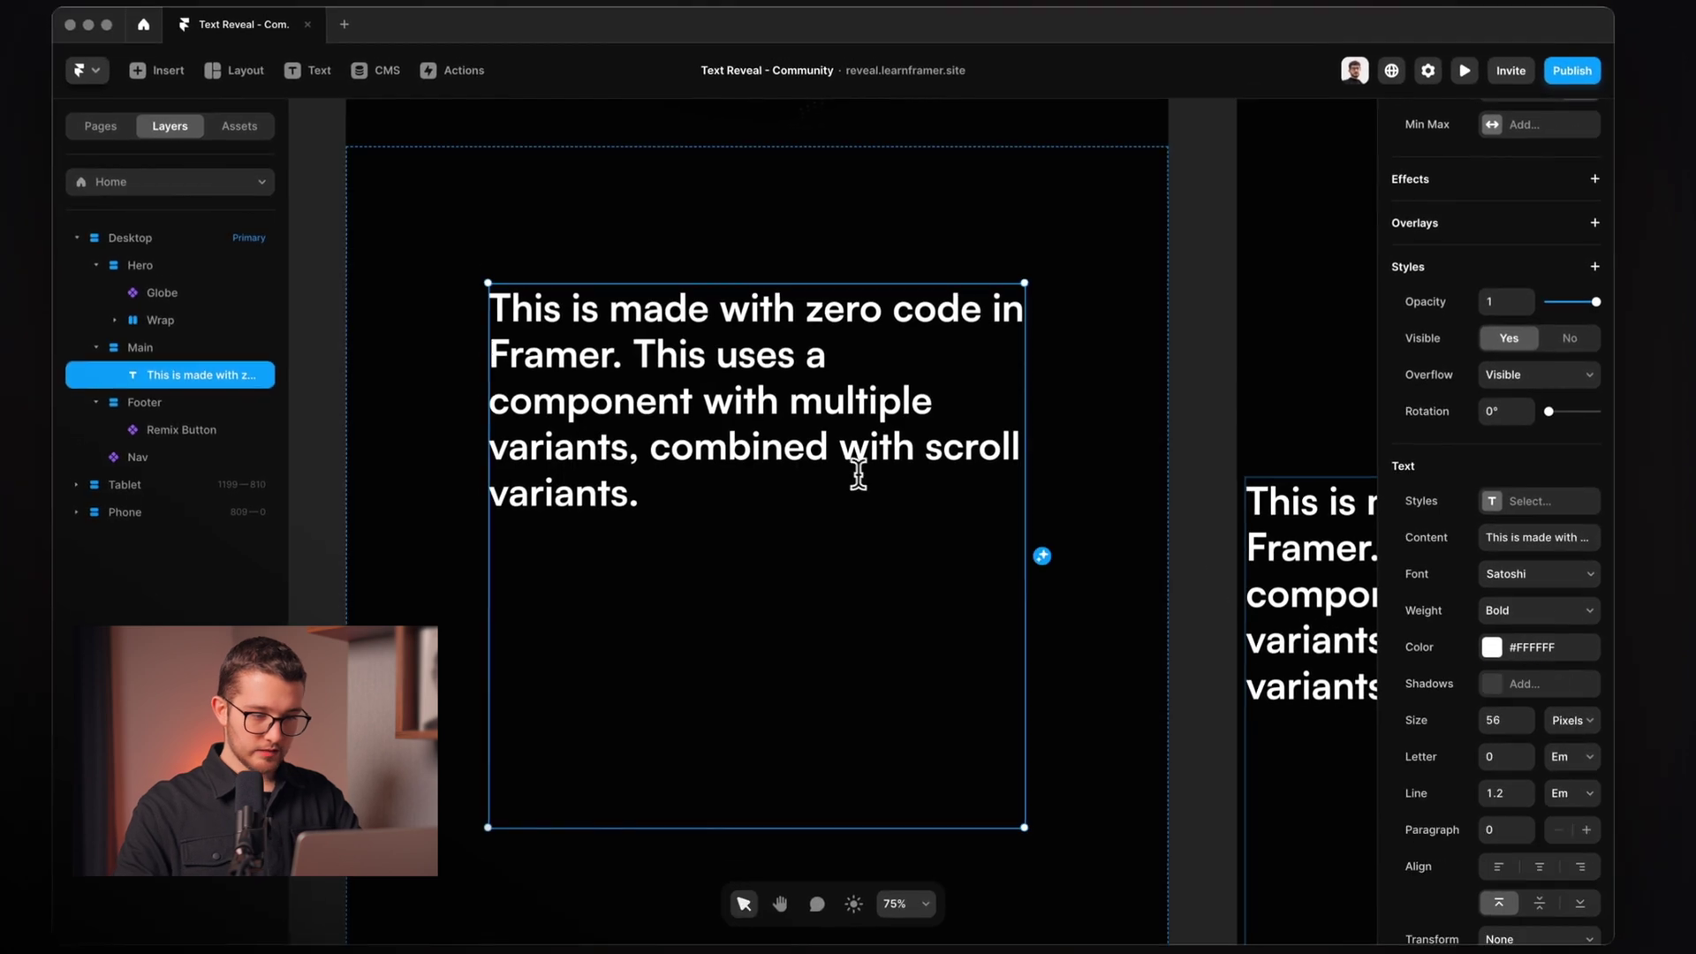
# Step: Set the paragraph's text box to a width of 780 px and its height to Fit Content
pyautogui.scroll(4, 1510, 369)
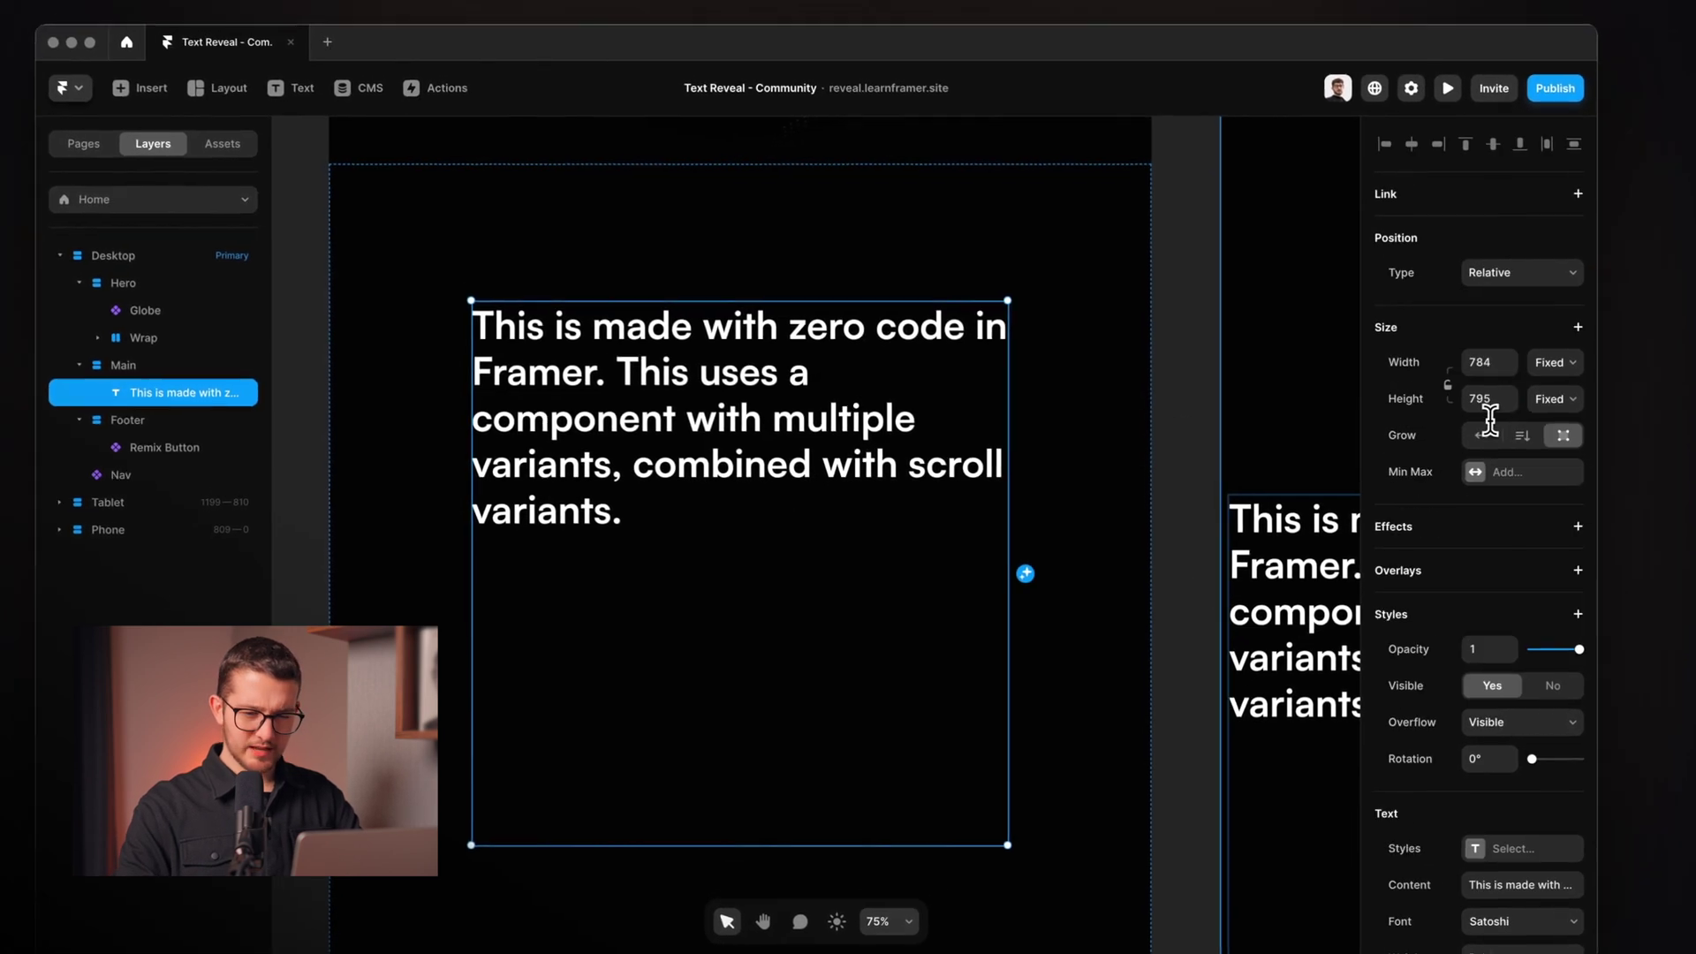
pyautogui.click(1489, 365)
pyautogui.write('780')
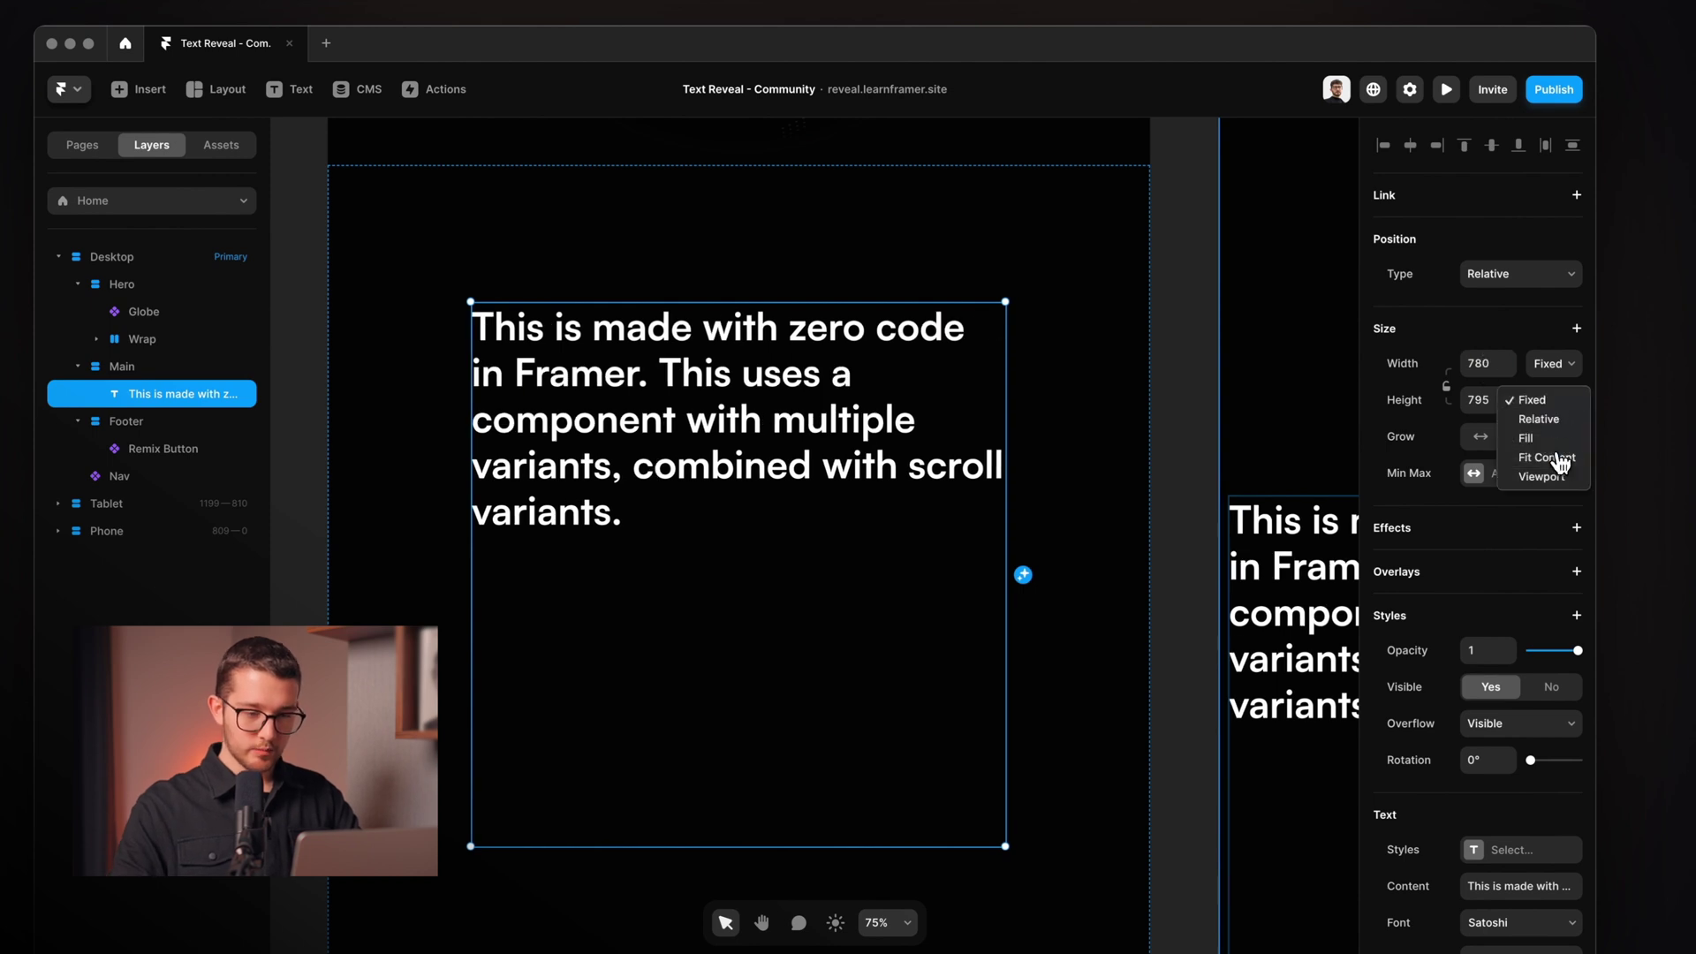
pyautogui.click(1559, 461)
# Step: Narrow the paragraph's text box to a fixed width of 720 px
pyautogui.moveTo(1507, 363); pyautogui.dragTo(1511, 435)
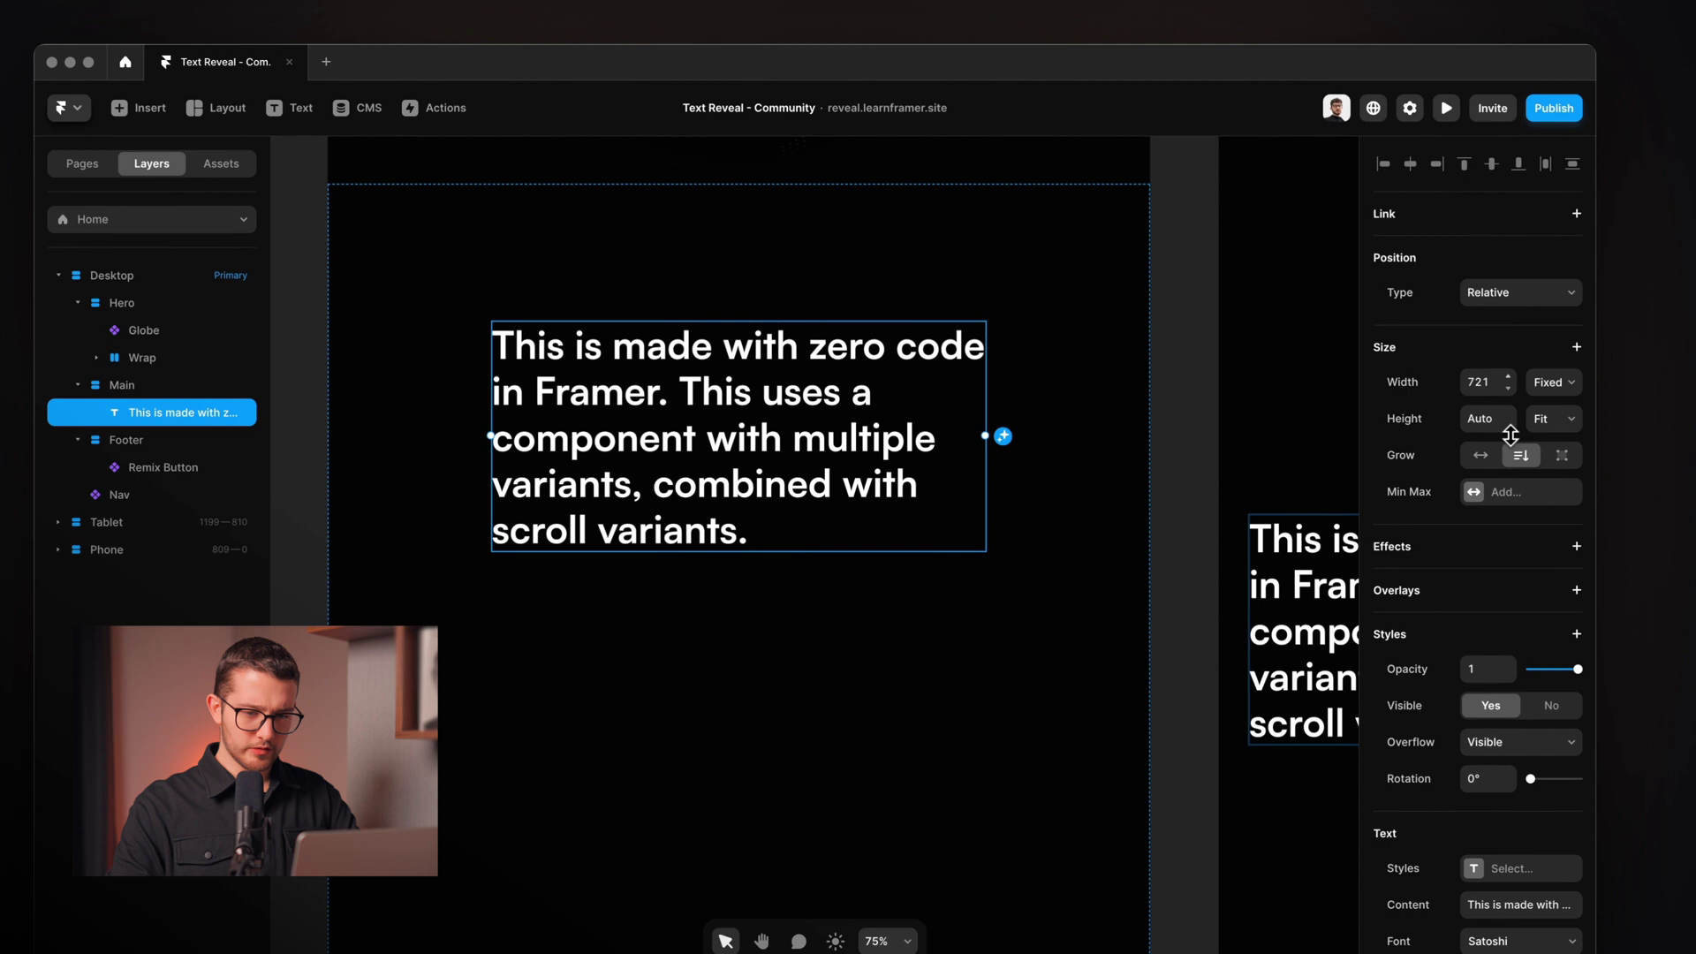
pyautogui.click(1477, 382)
pyautogui.write('202')
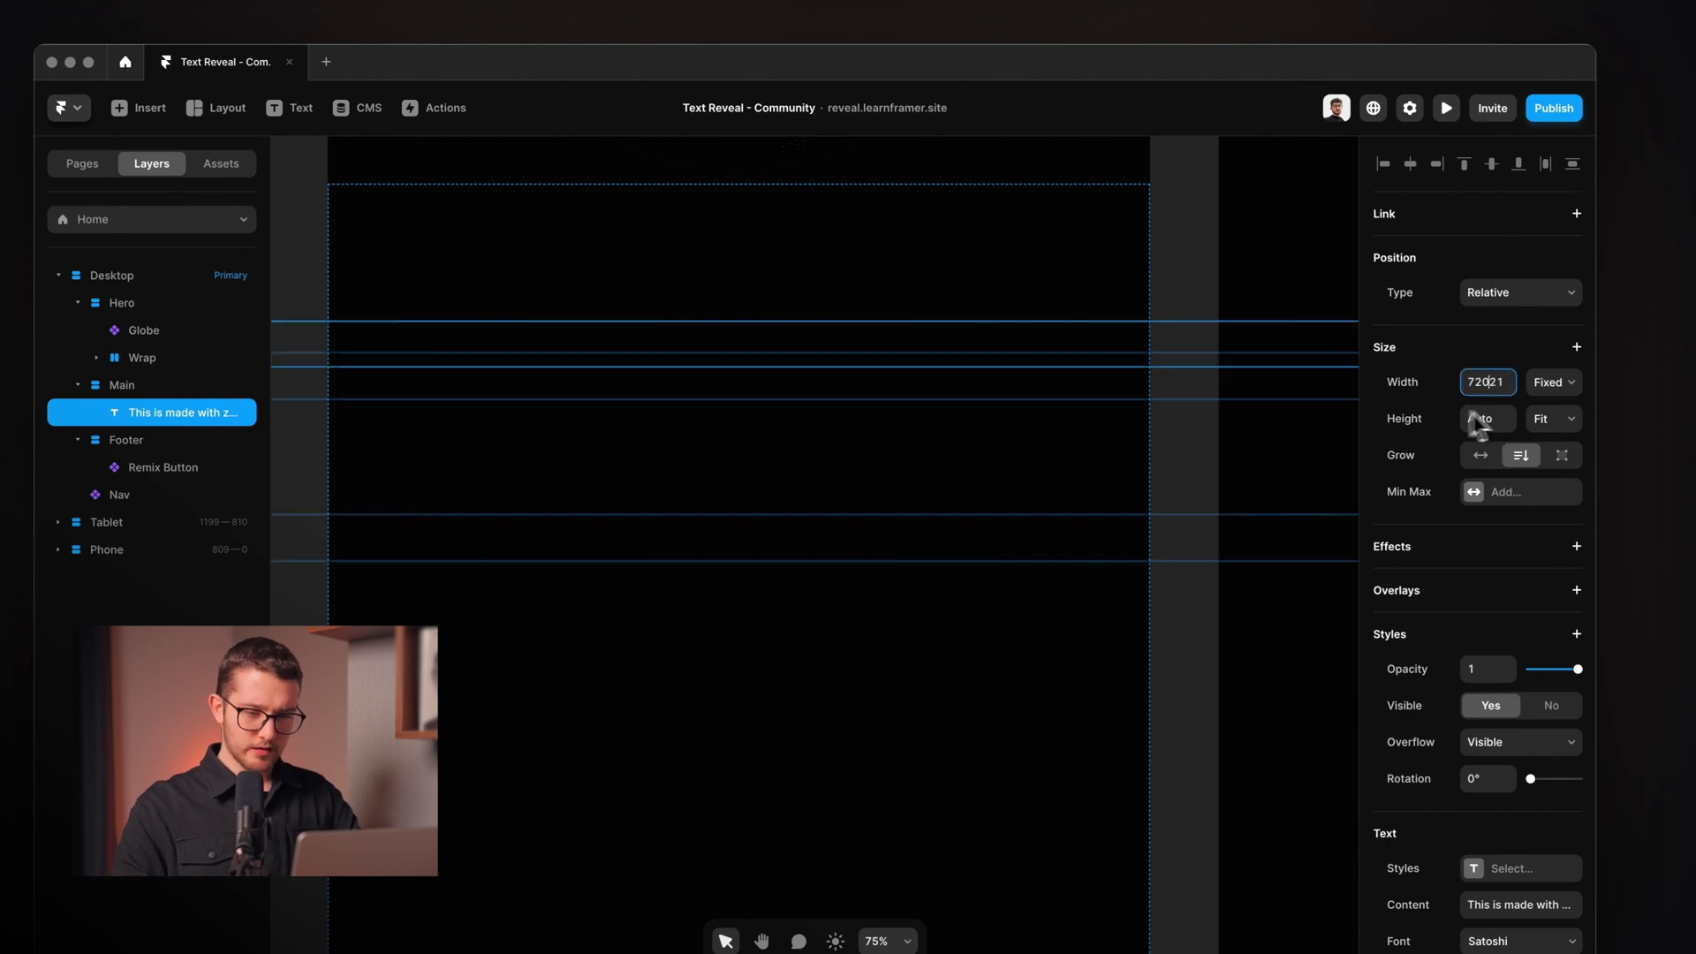
pyautogui.write('0')
pyautogui.press('Return')
pyautogui.scroll(-1, 855, 431)
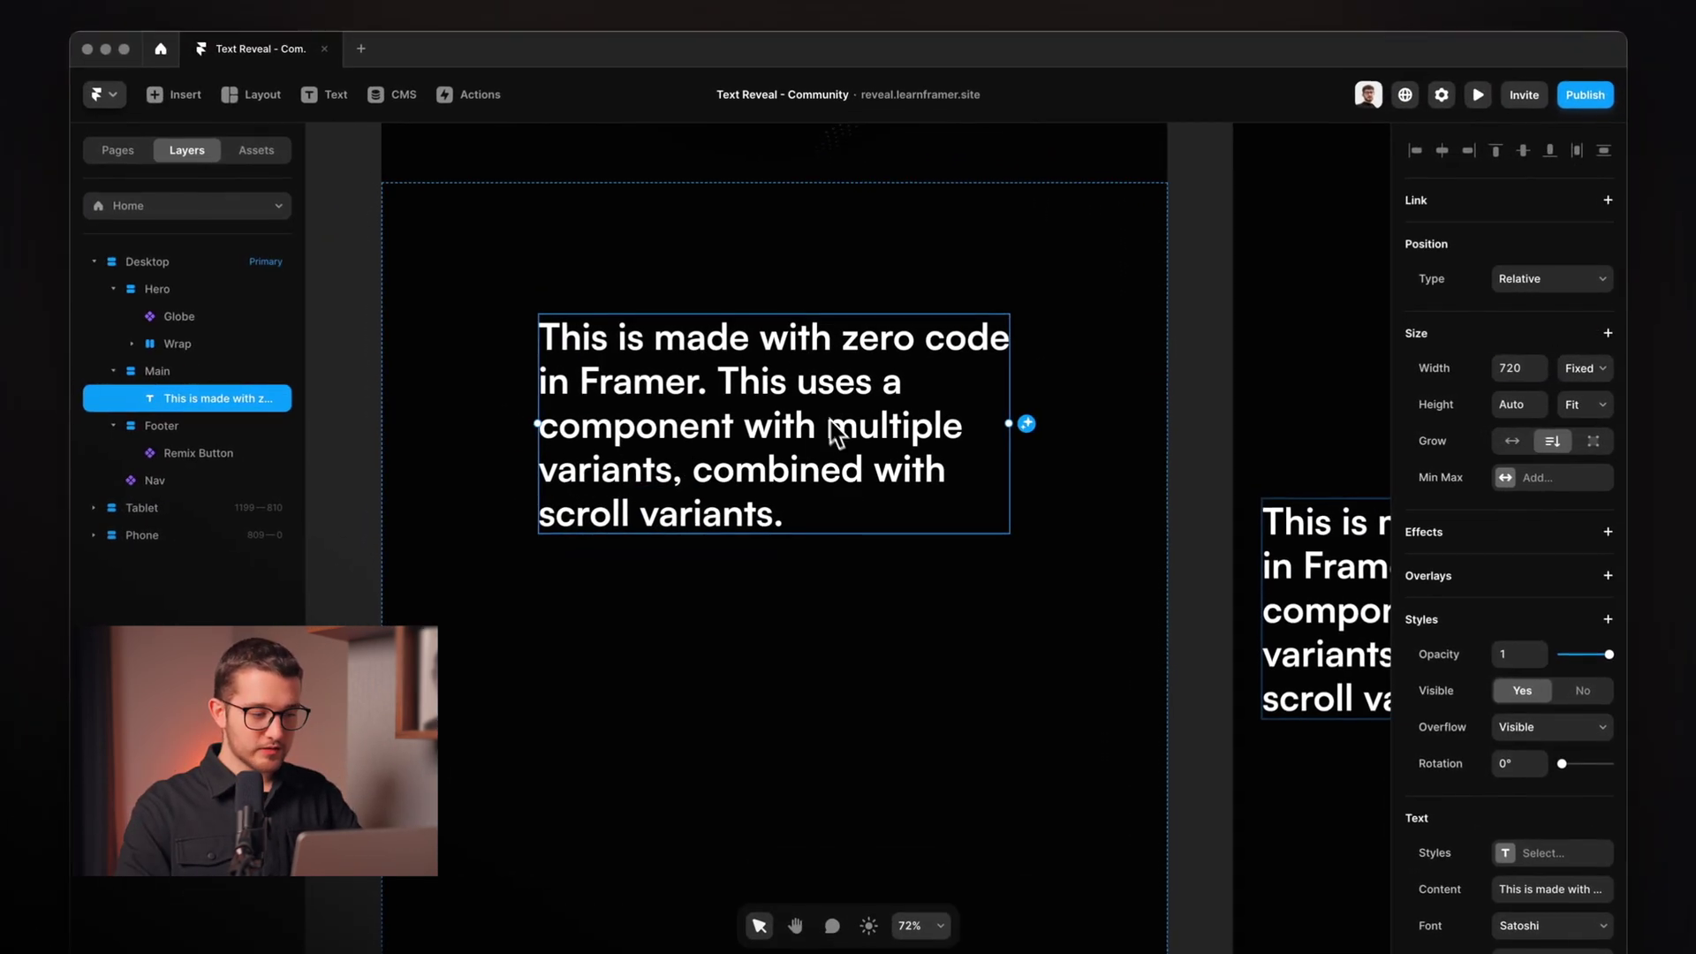
# Step: Convert the paragraph into a component named "Text" and rename its primary variant to "1"
pyautogui.press('alt')
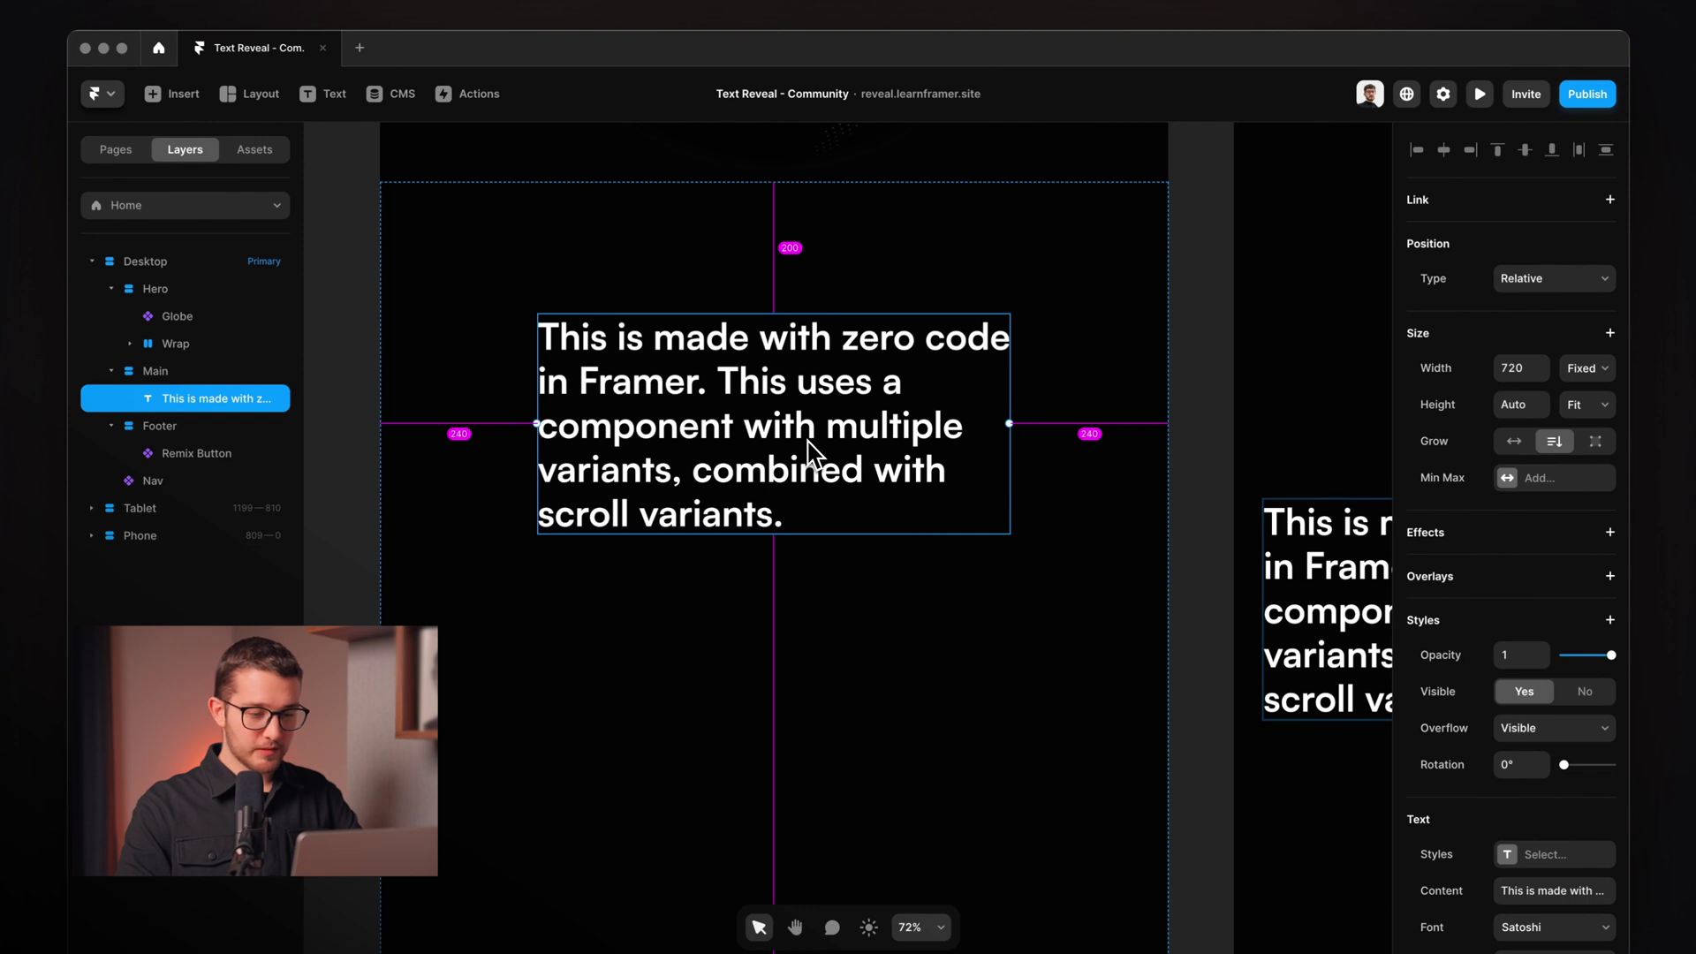
pyautogui.press('super+alt+k')
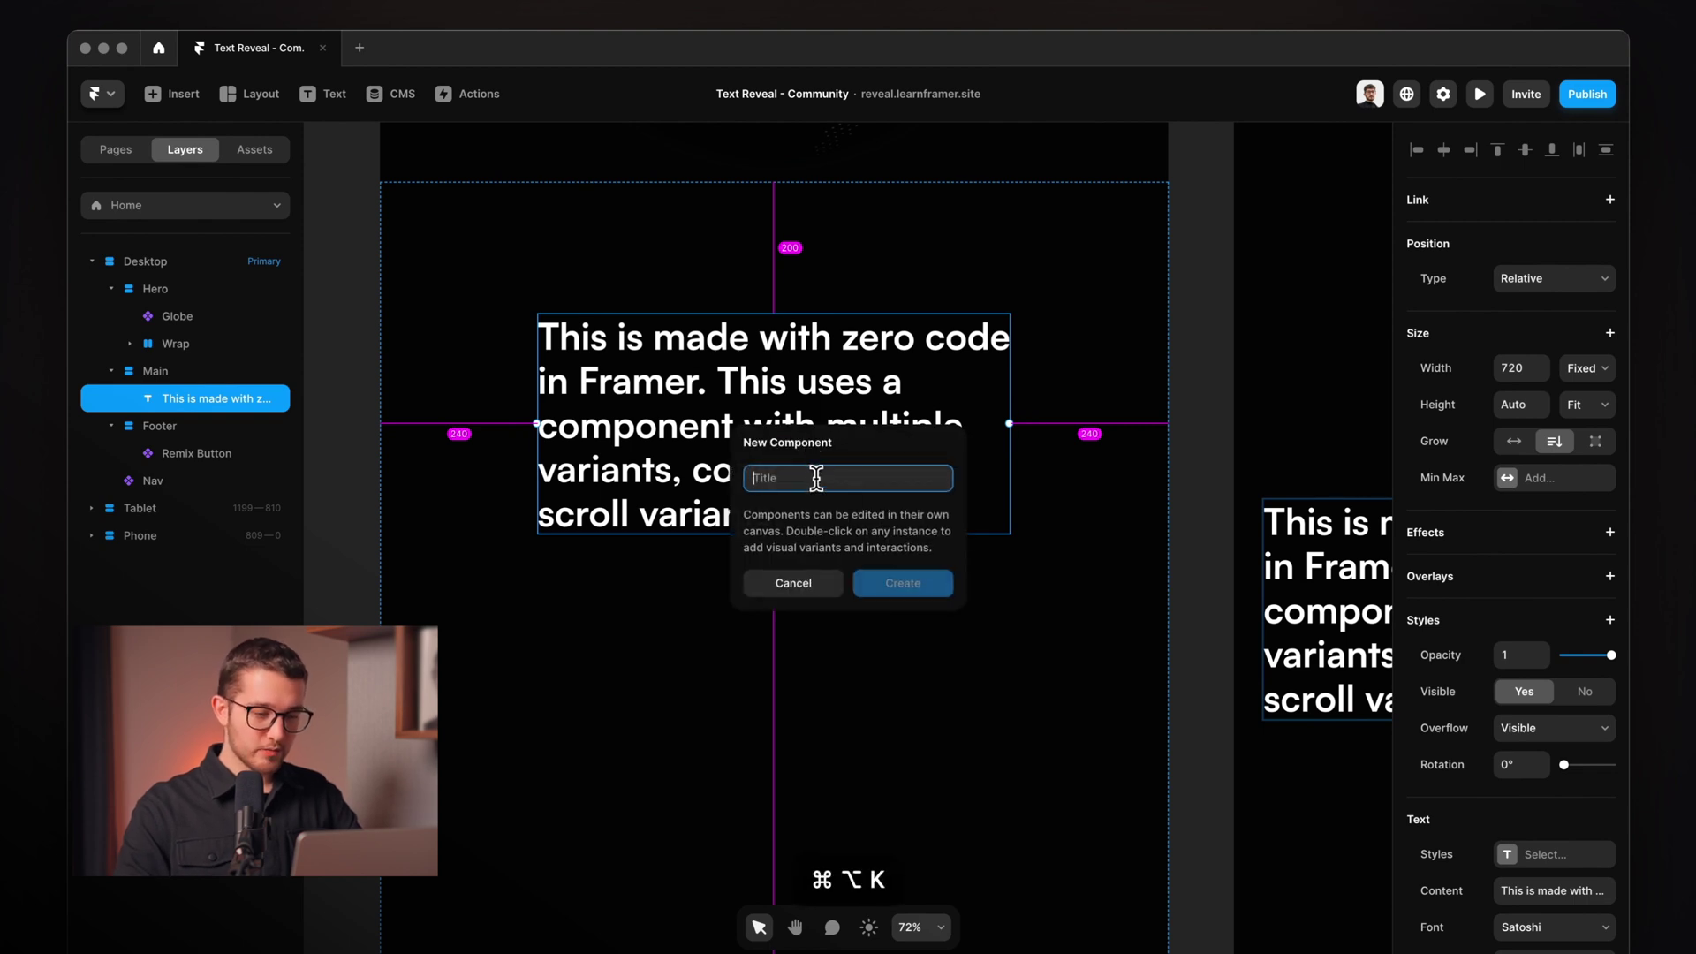
pyautogui.write('Text')
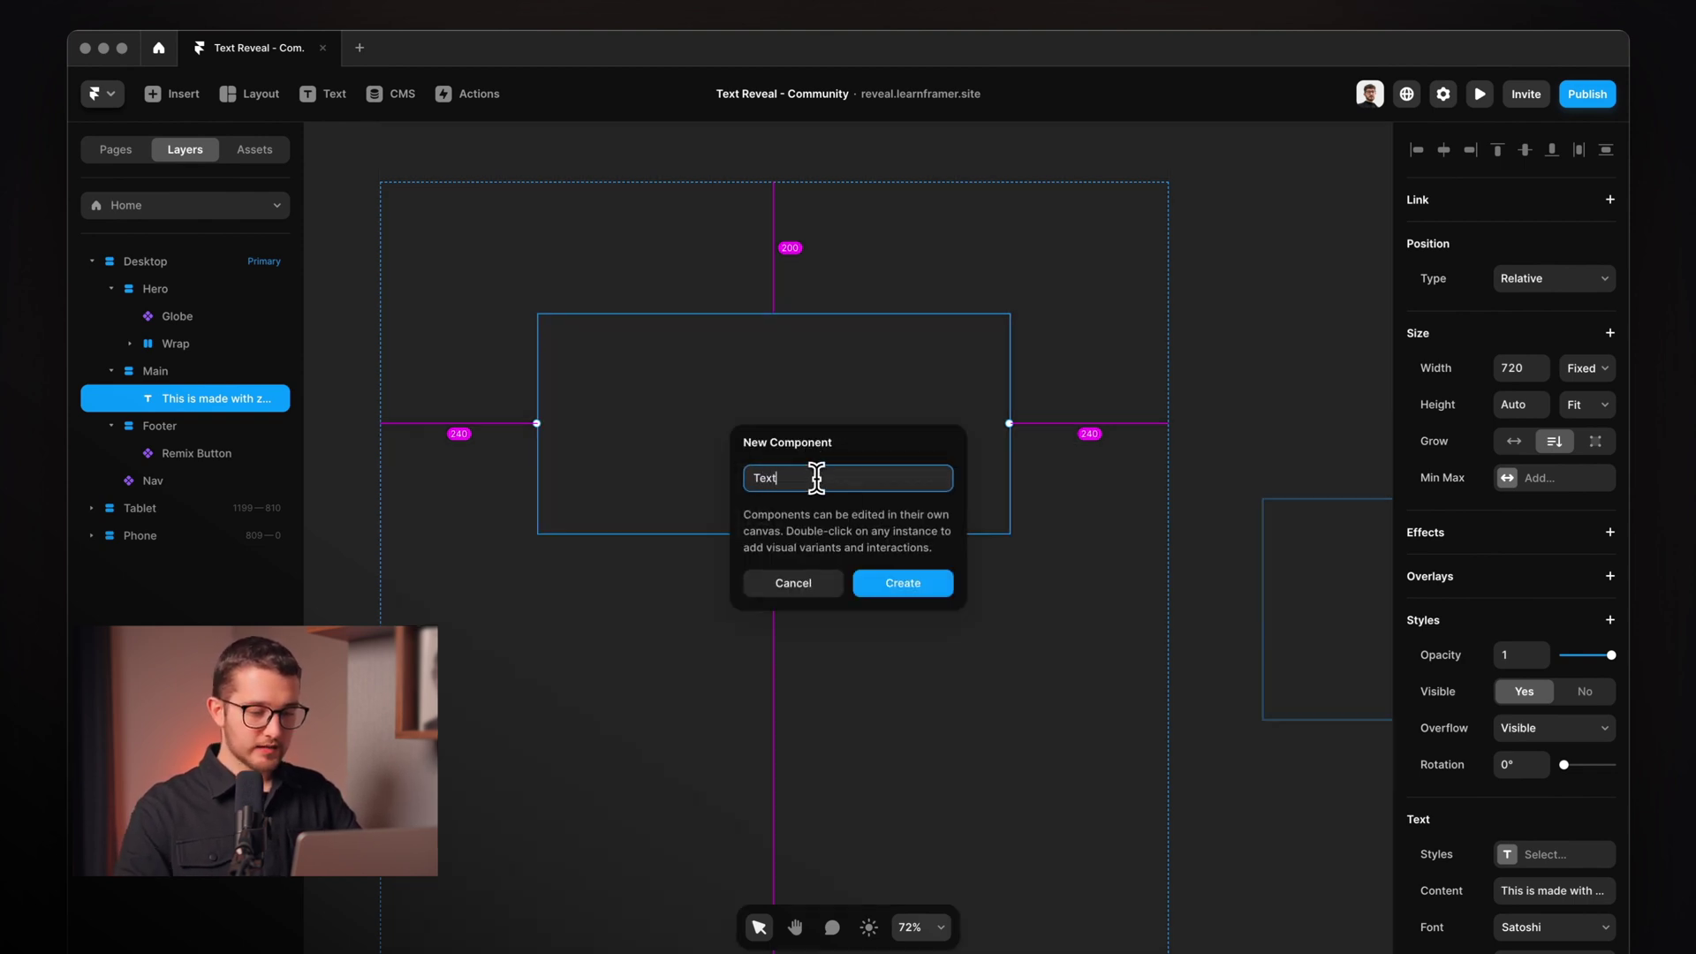
pyautogui.press('Return')
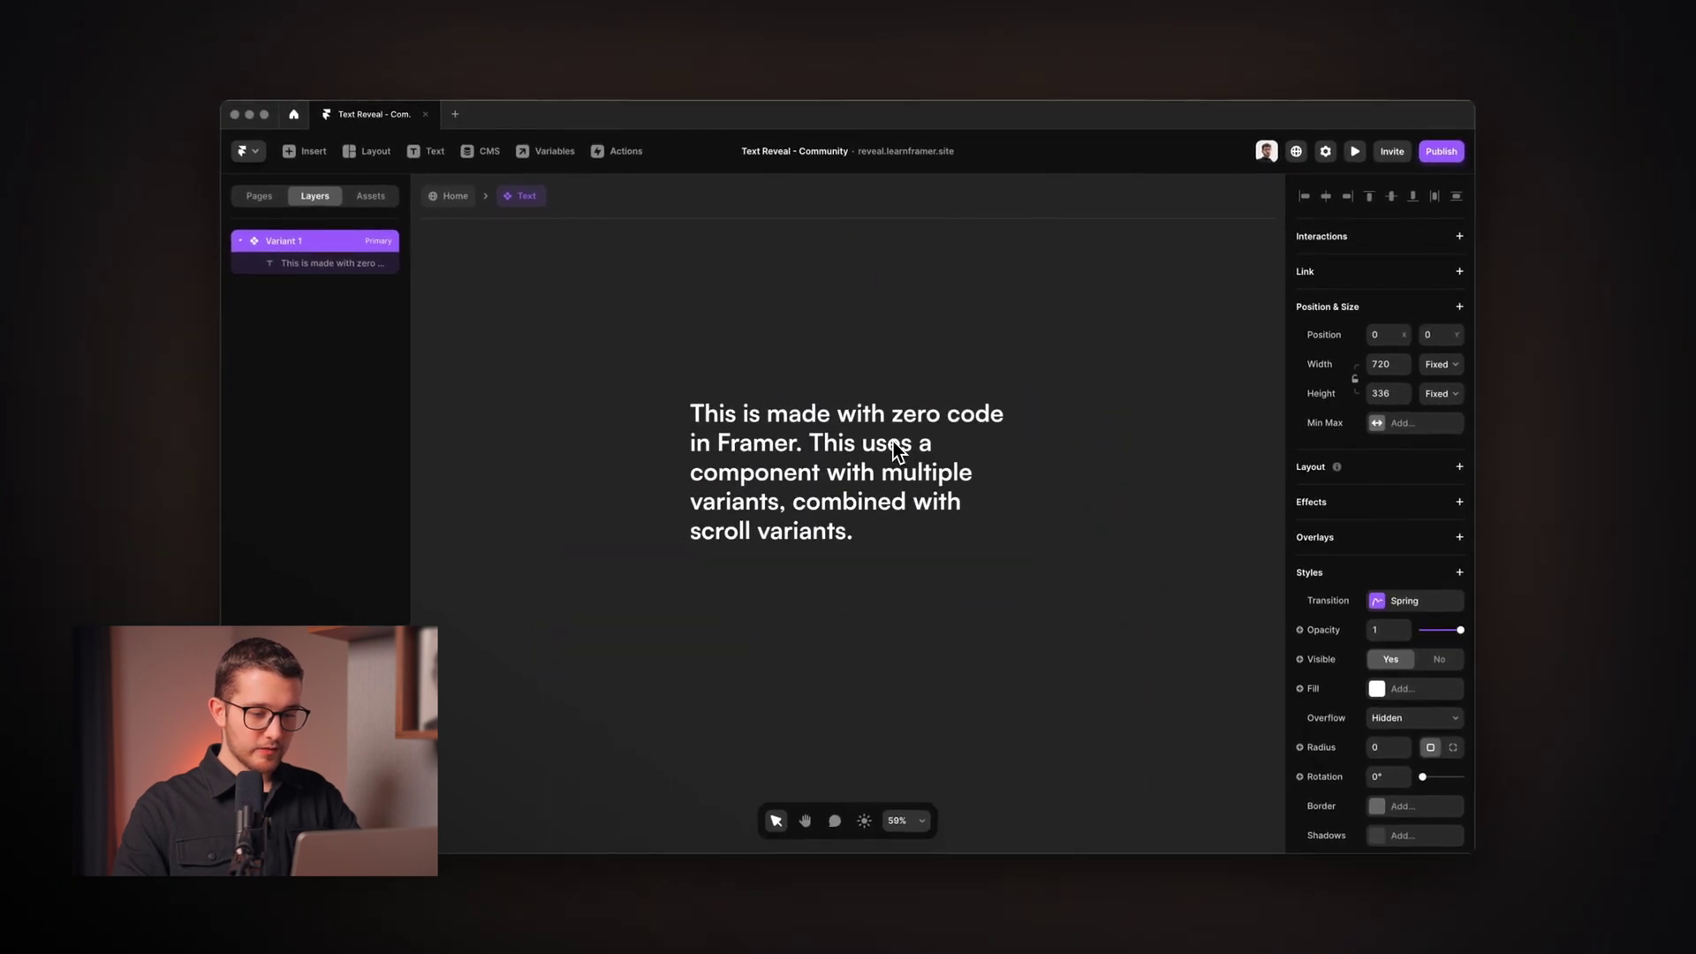
pyautogui.press('super+r')
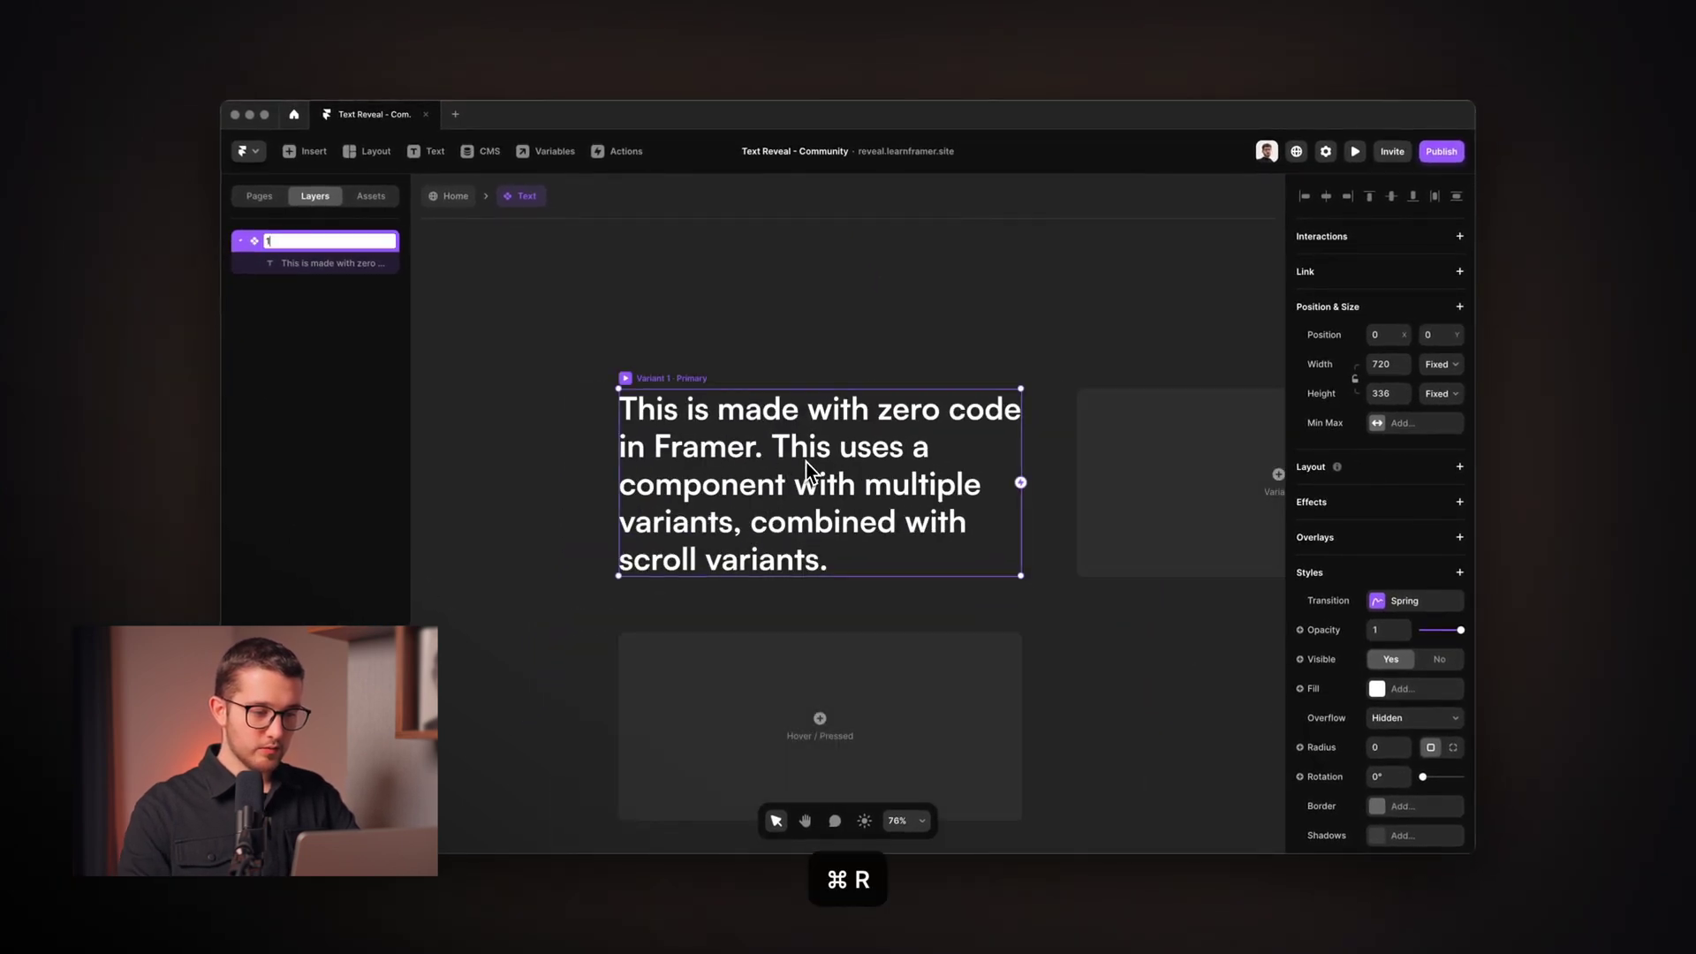
# Step: Recolor everything after "Framer." in variant 1 to a dark grey, leaving the first sentence white
pyautogui.click(882, 483)
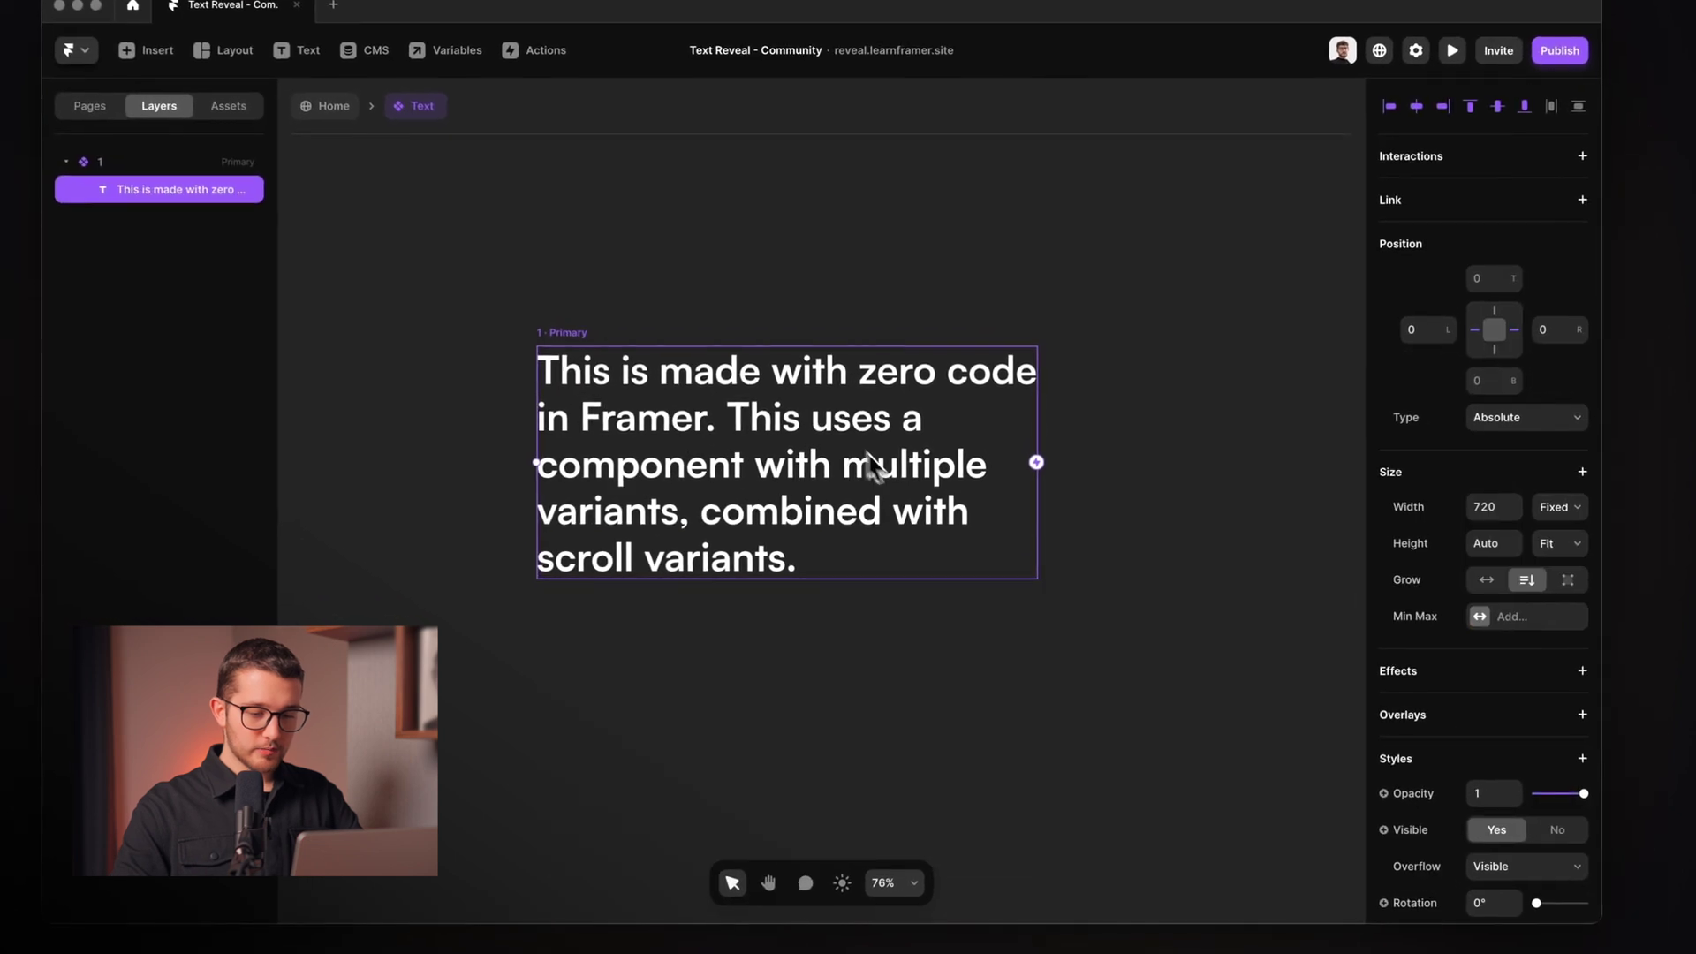
pyautogui.scroll(-6, 1451, 610)
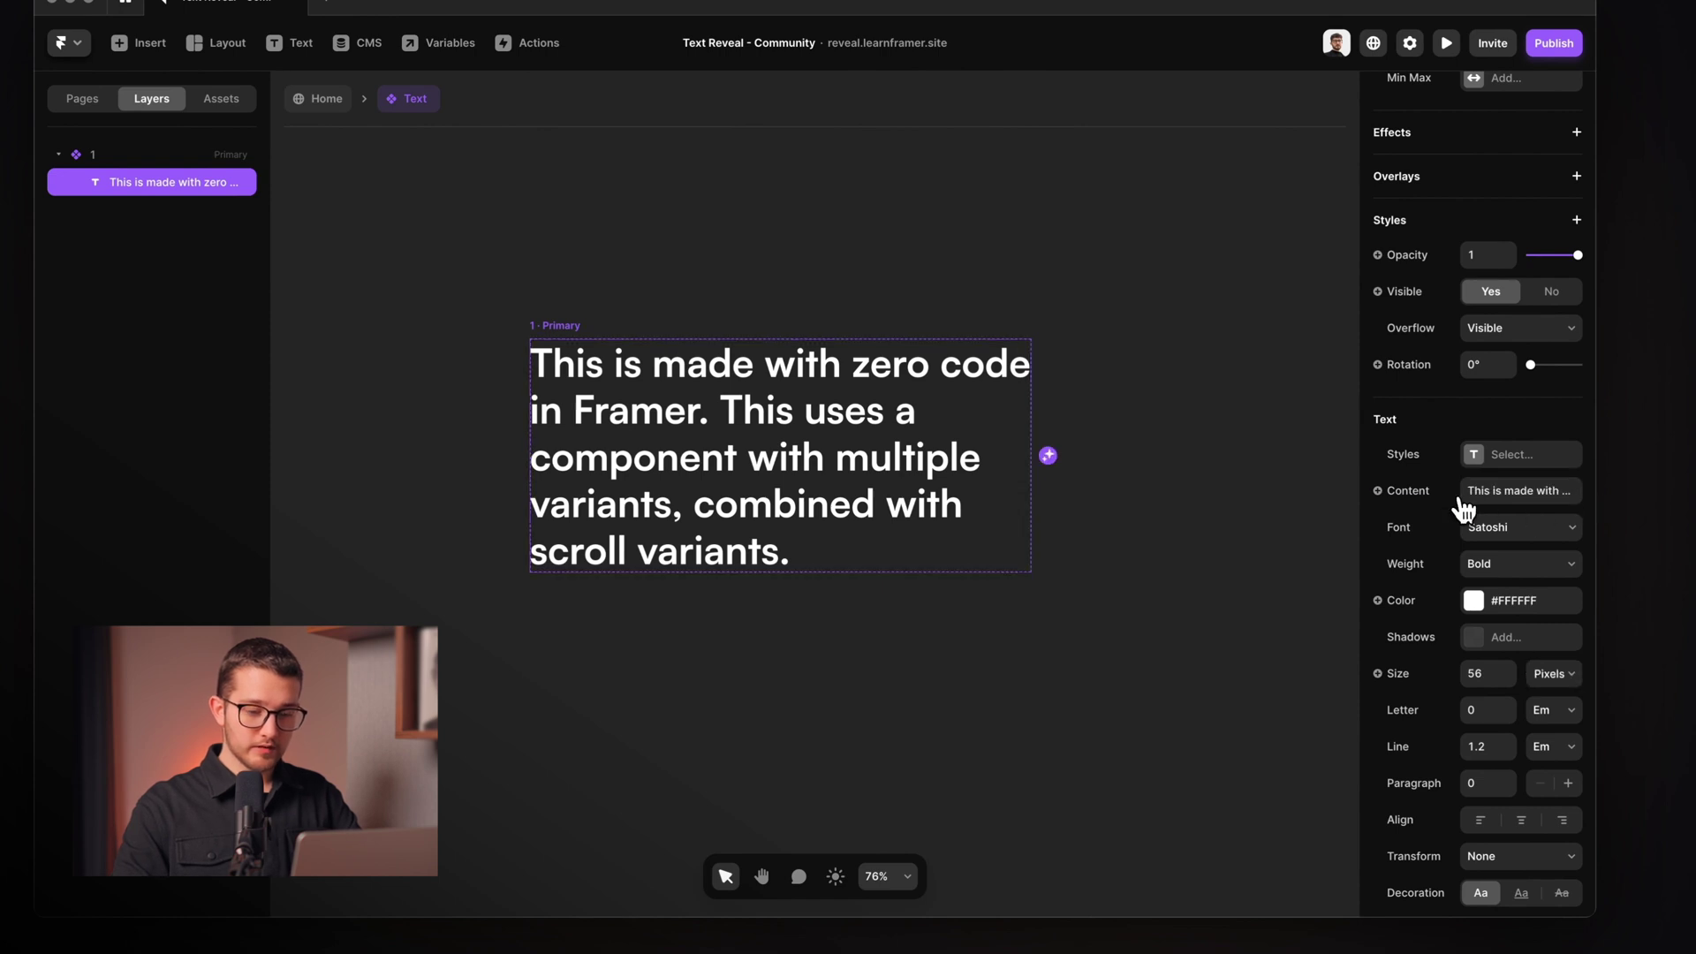
pyautogui.doubleClick(712, 407)
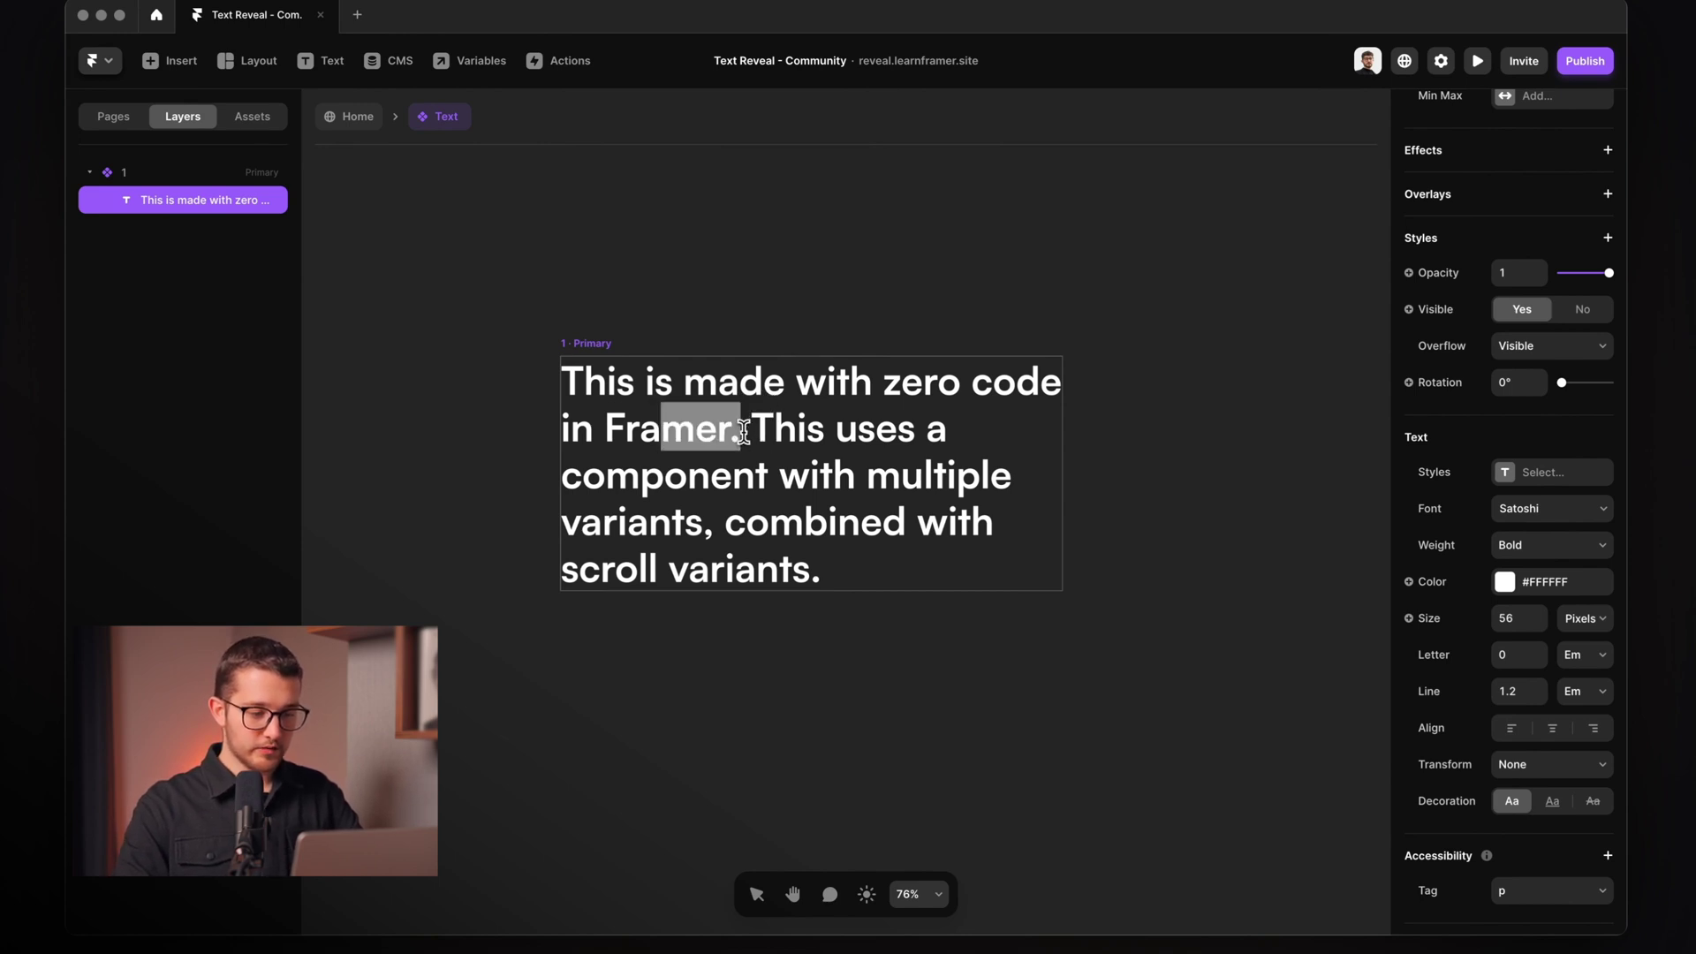
pyautogui.click(774, 429)
pyautogui.moveTo(757, 434); pyautogui.dragTo(839, 519)
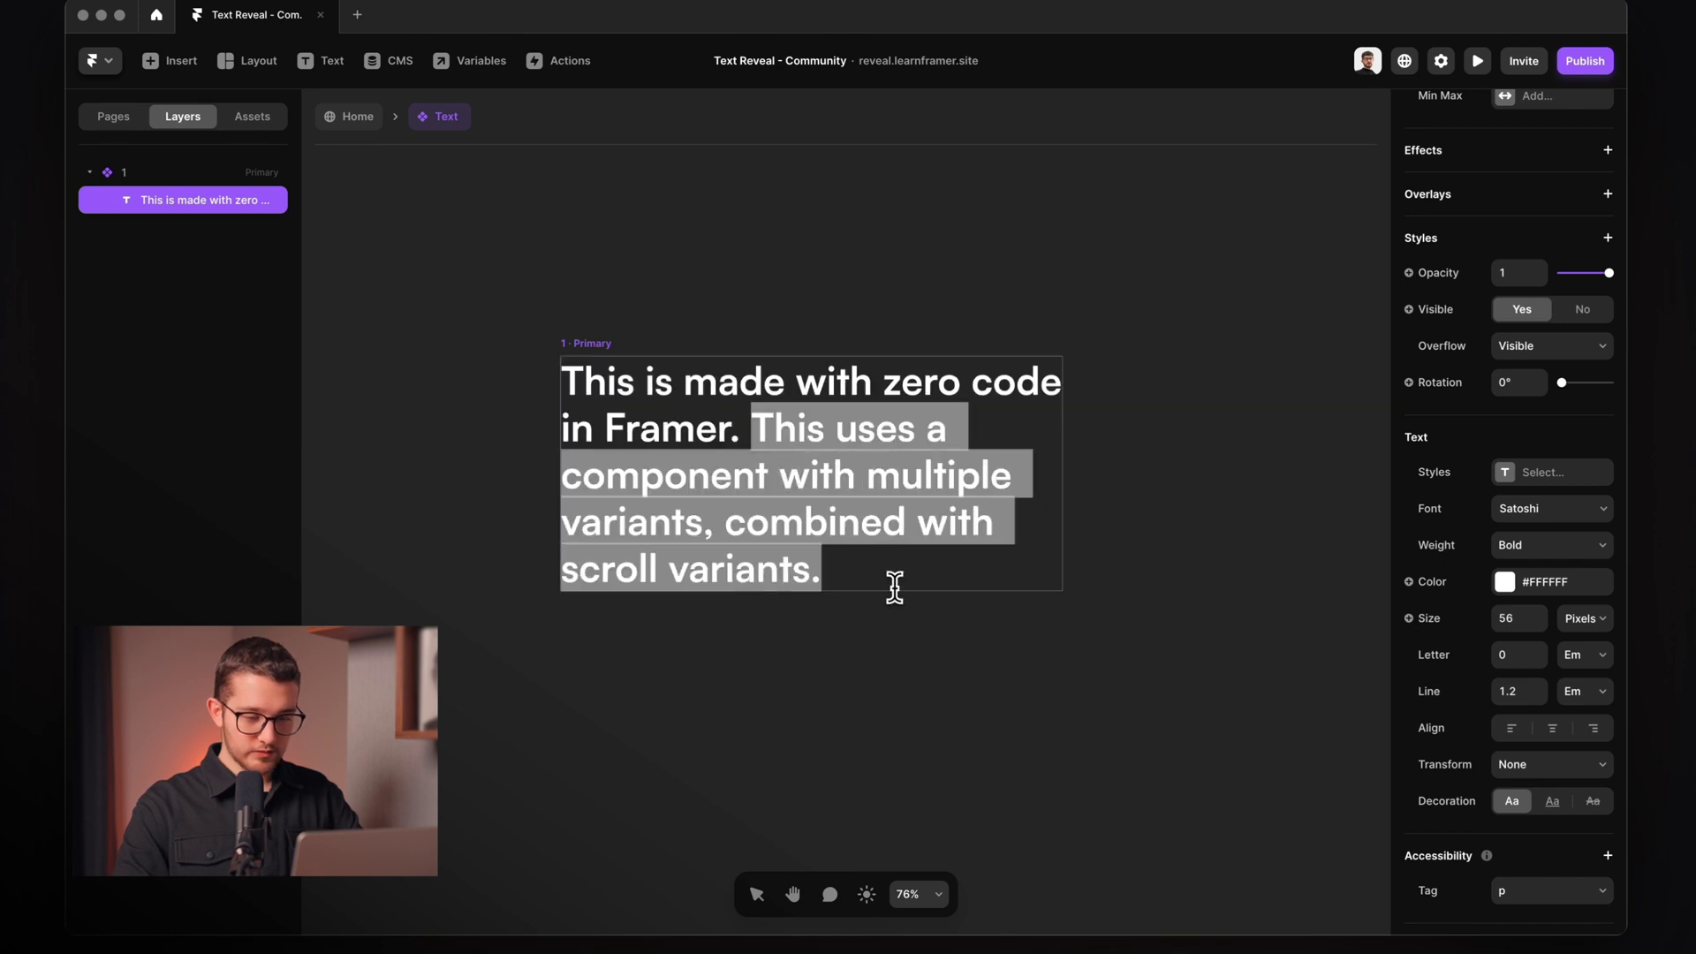
pyautogui.click(1504, 582)
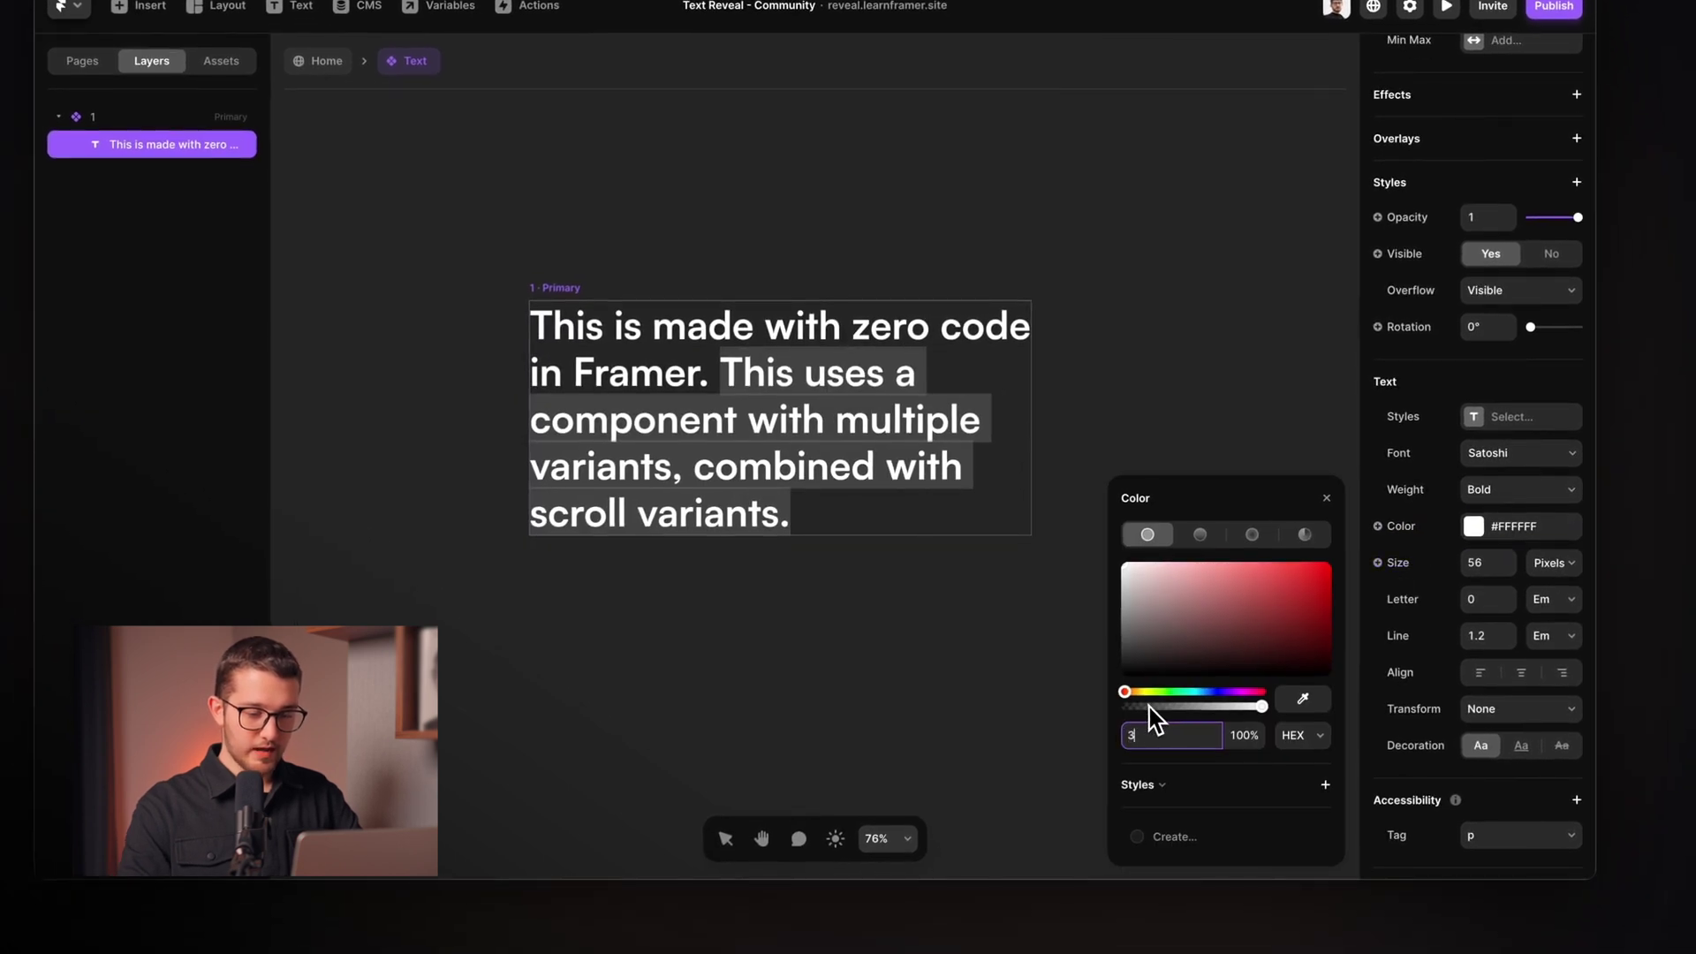
pyautogui.press('Return')
# Step: Add a second variant beside the primary one and rename it "2"
pyautogui.hscroll(2, 795, 447)
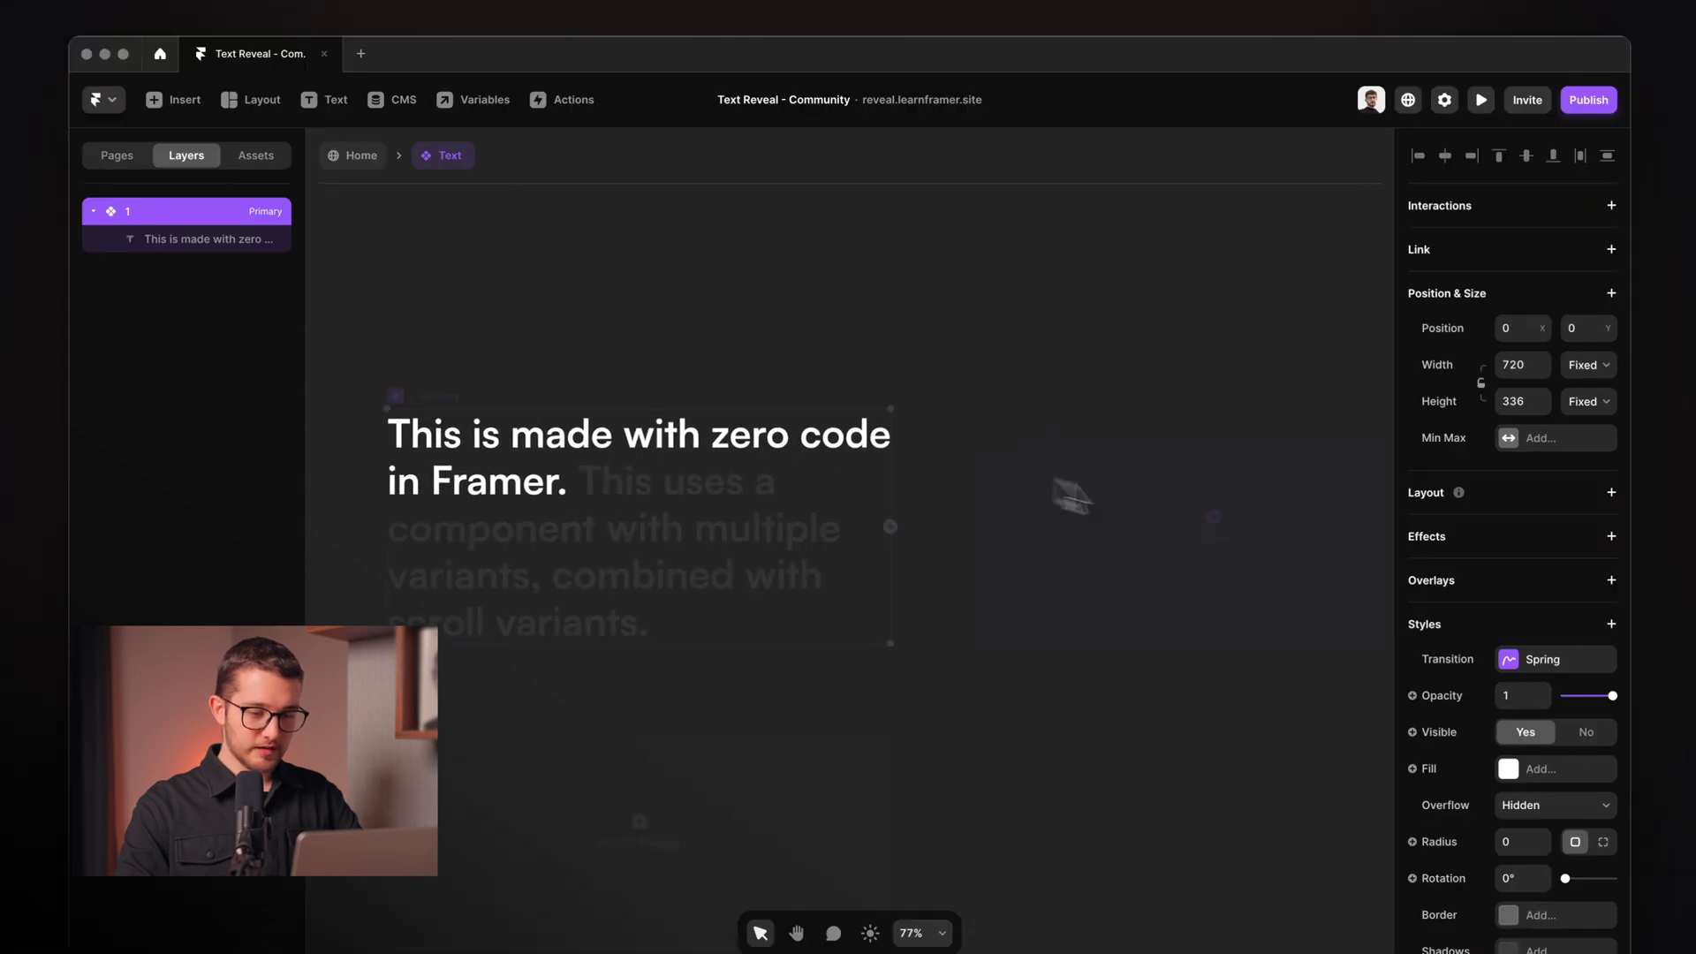
pyautogui.click(1122, 513)
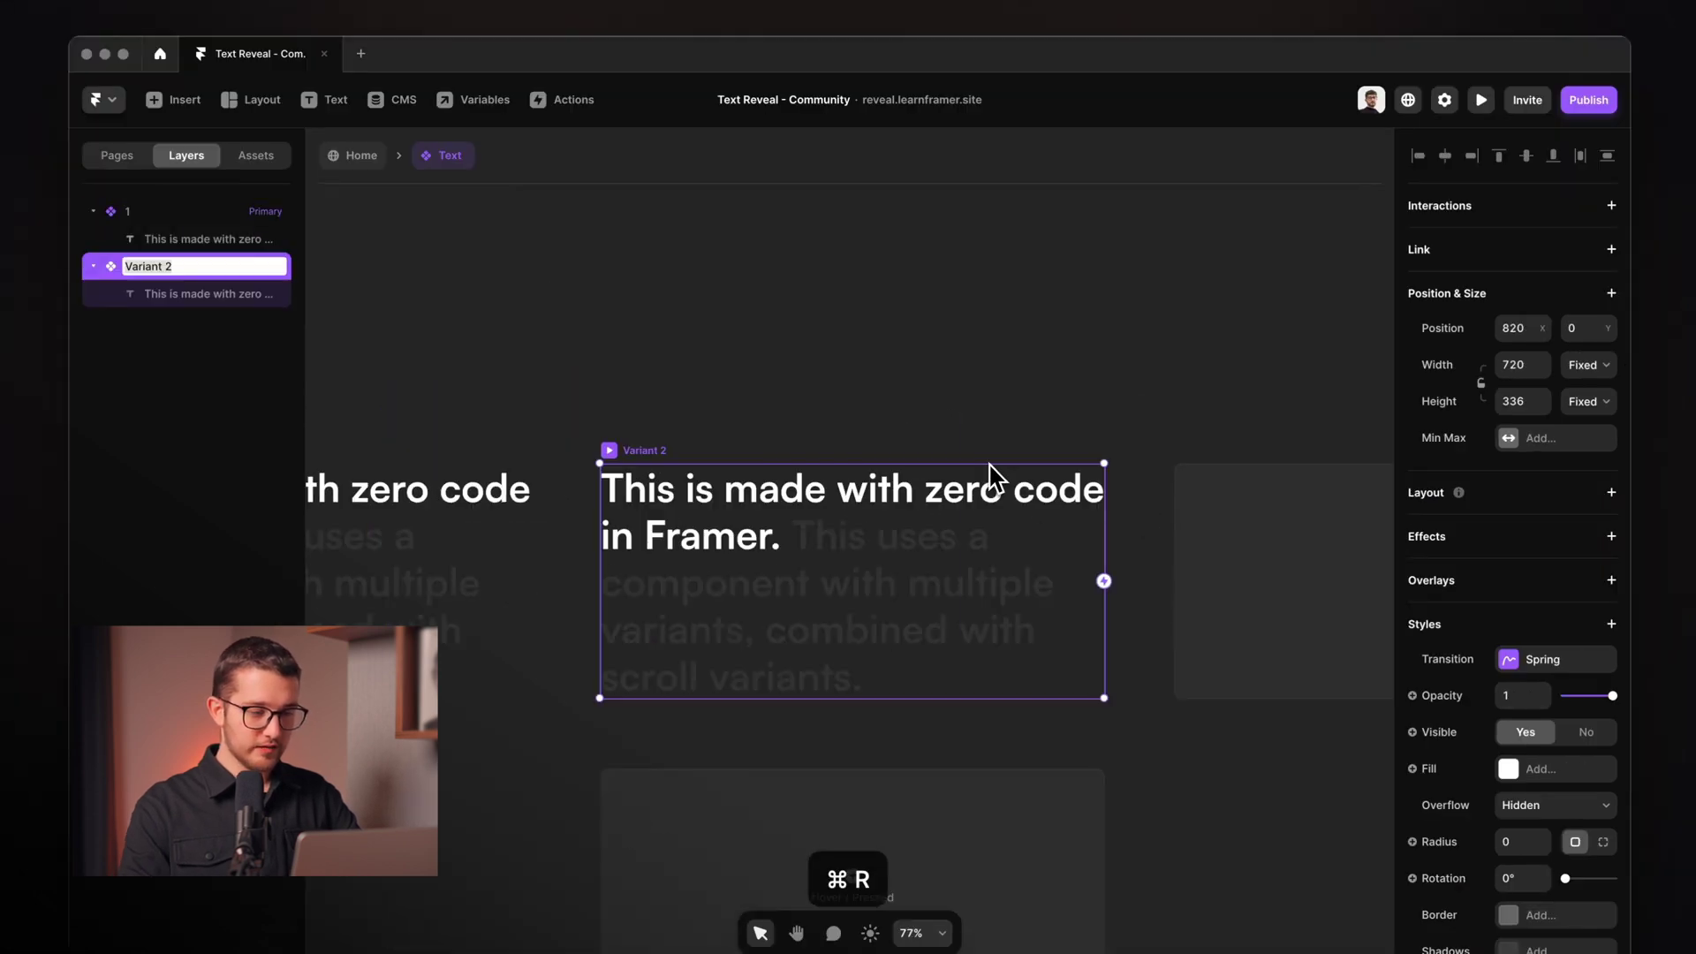
pyautogui.scroll(-1, 682, 505)
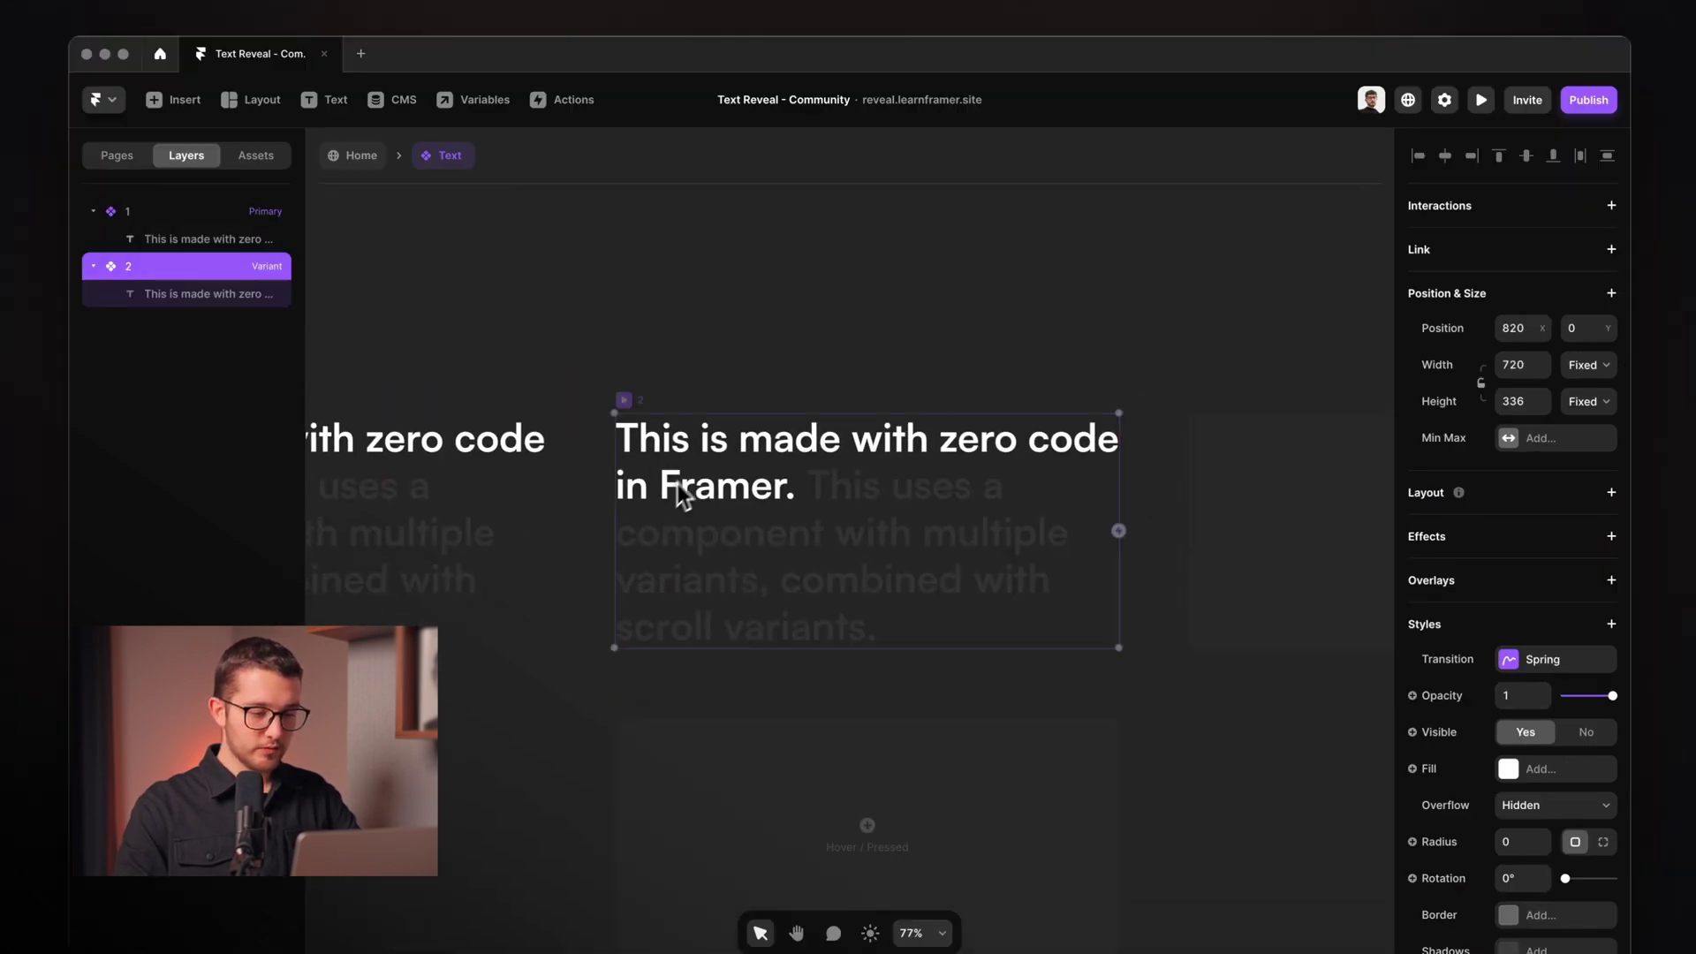
# Step: Recolor "This is made with zero code in Framer." in variant 2 to dark grey #333333
pyautogui.doubleClick(696, 477)
pyautogui.doubleClick(811, 484)
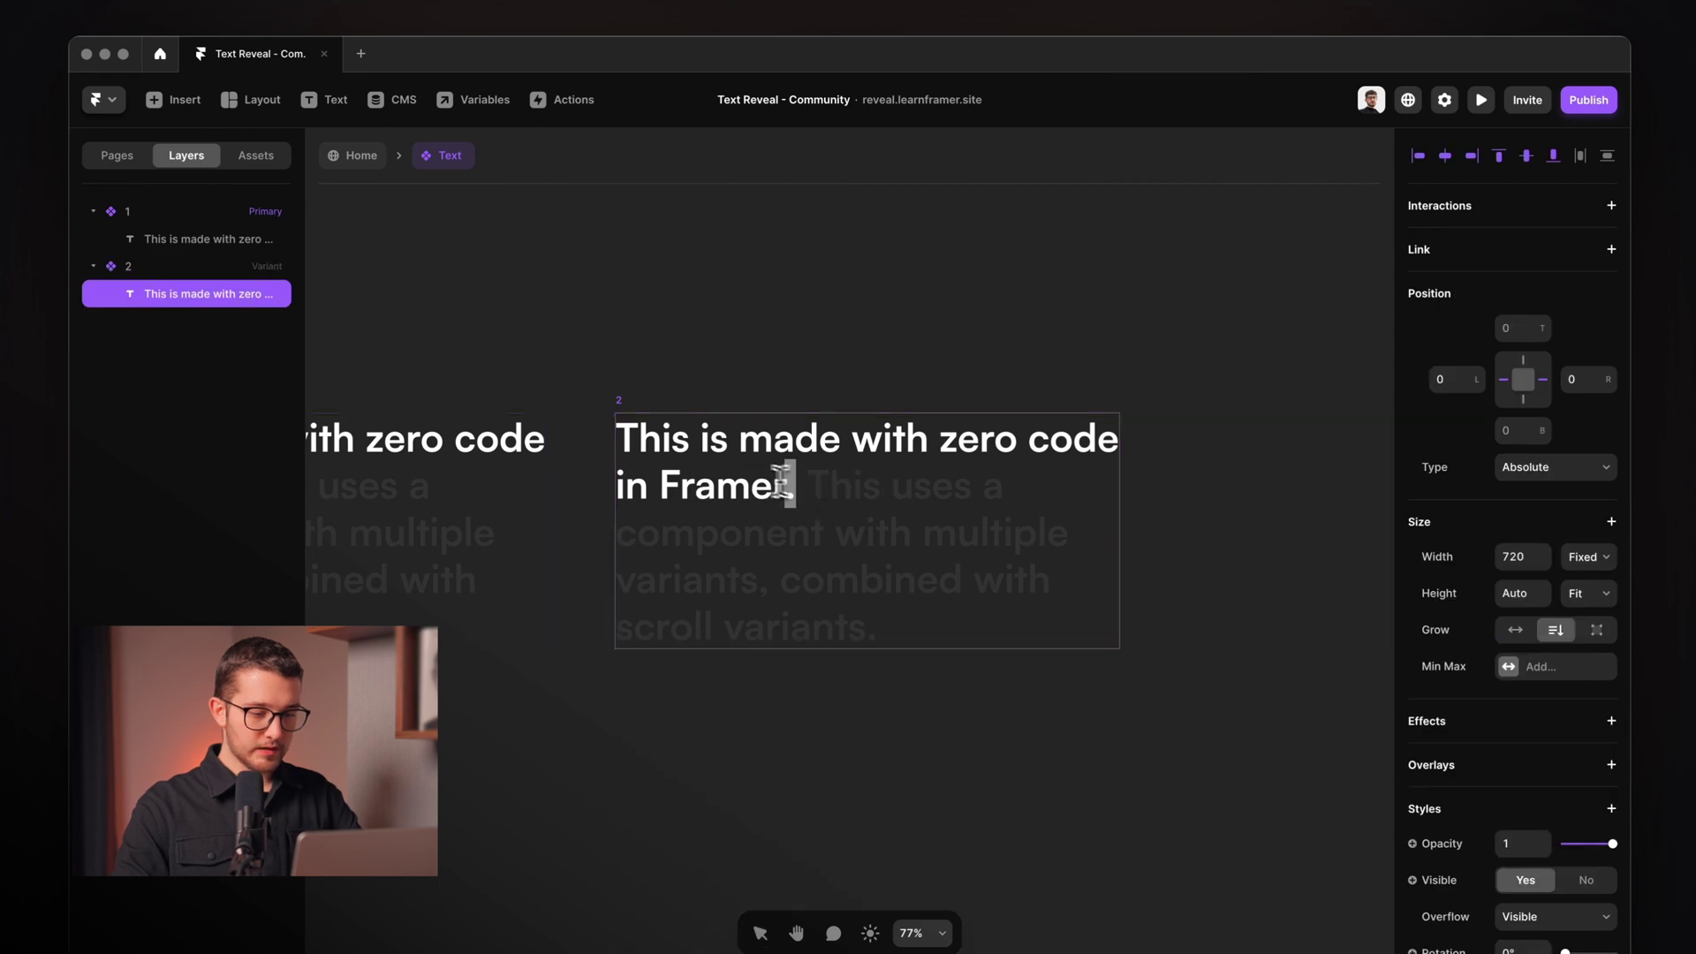
pyautogui.moveTo(722, 465); pyautogui.dragTo(615, 435)
pyautogui.scroll(-3, 1520, 802)
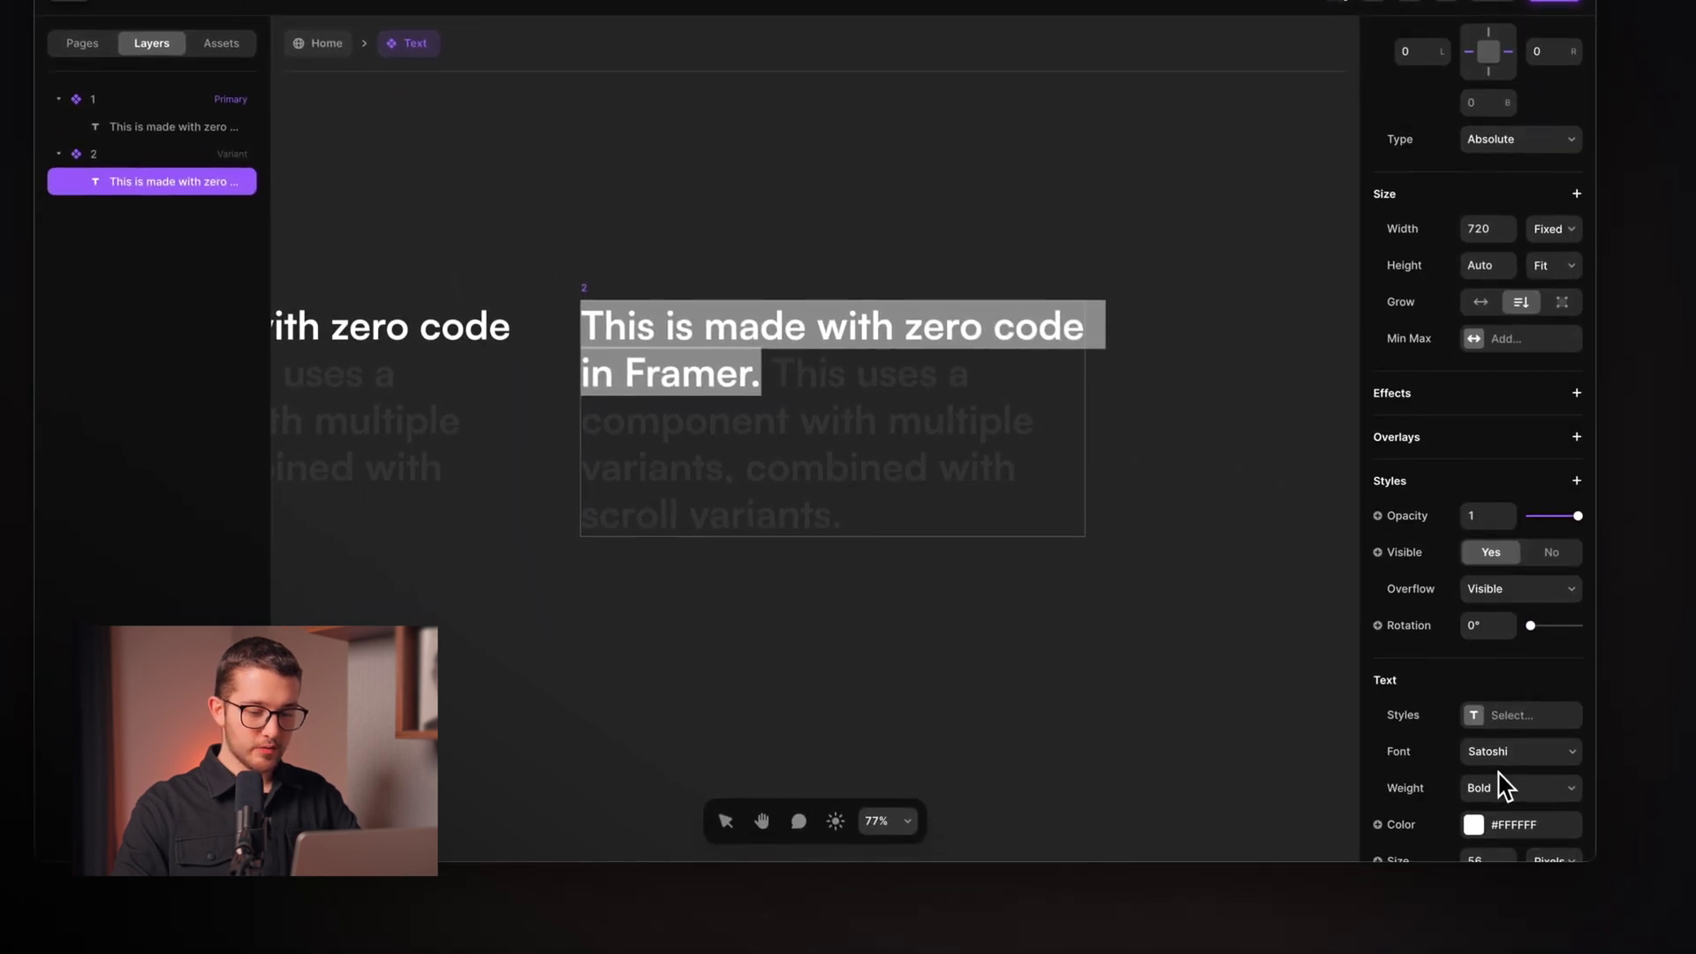
pyautogui.click(1516, 825)
pyautogui.write('333')
pyautogui.press('Return')
# Step: Recolor "This uses a component with multiple variants" in variant 2 to white
pyautogui.moveTo(764, 371); pyautogui.dragTo(935, 355)
pyautogui.click(778, 368)
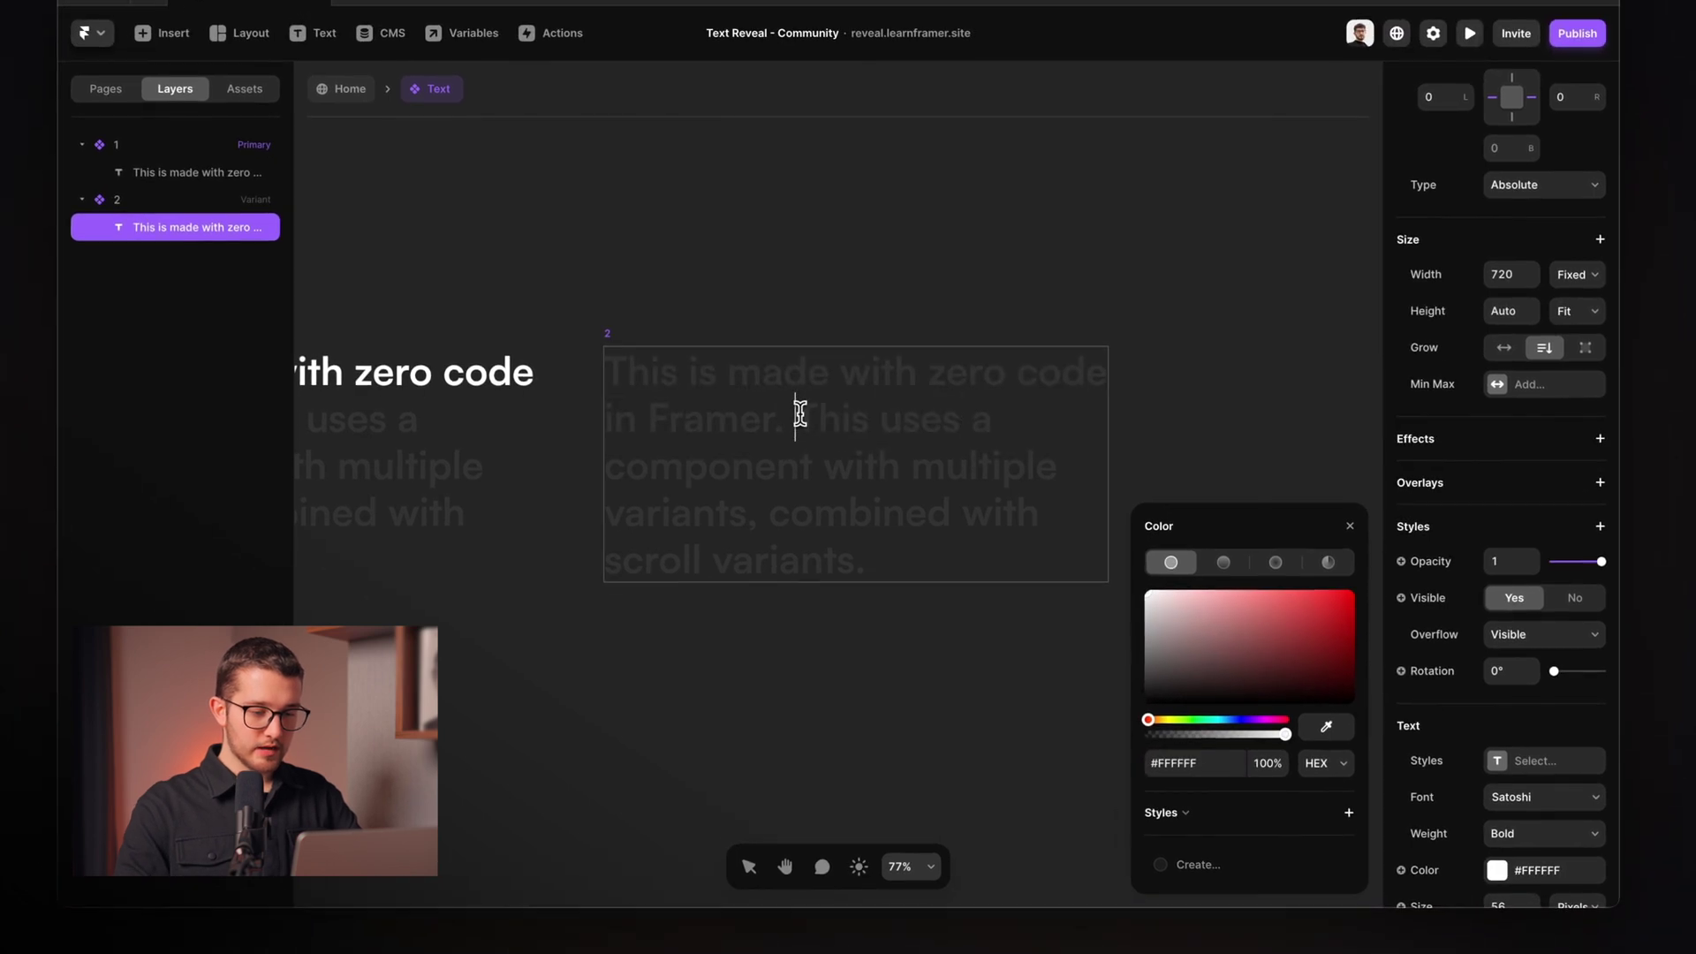
pyautogui.moveTo(800, 413); pyautogui.dragTo(760, 488)
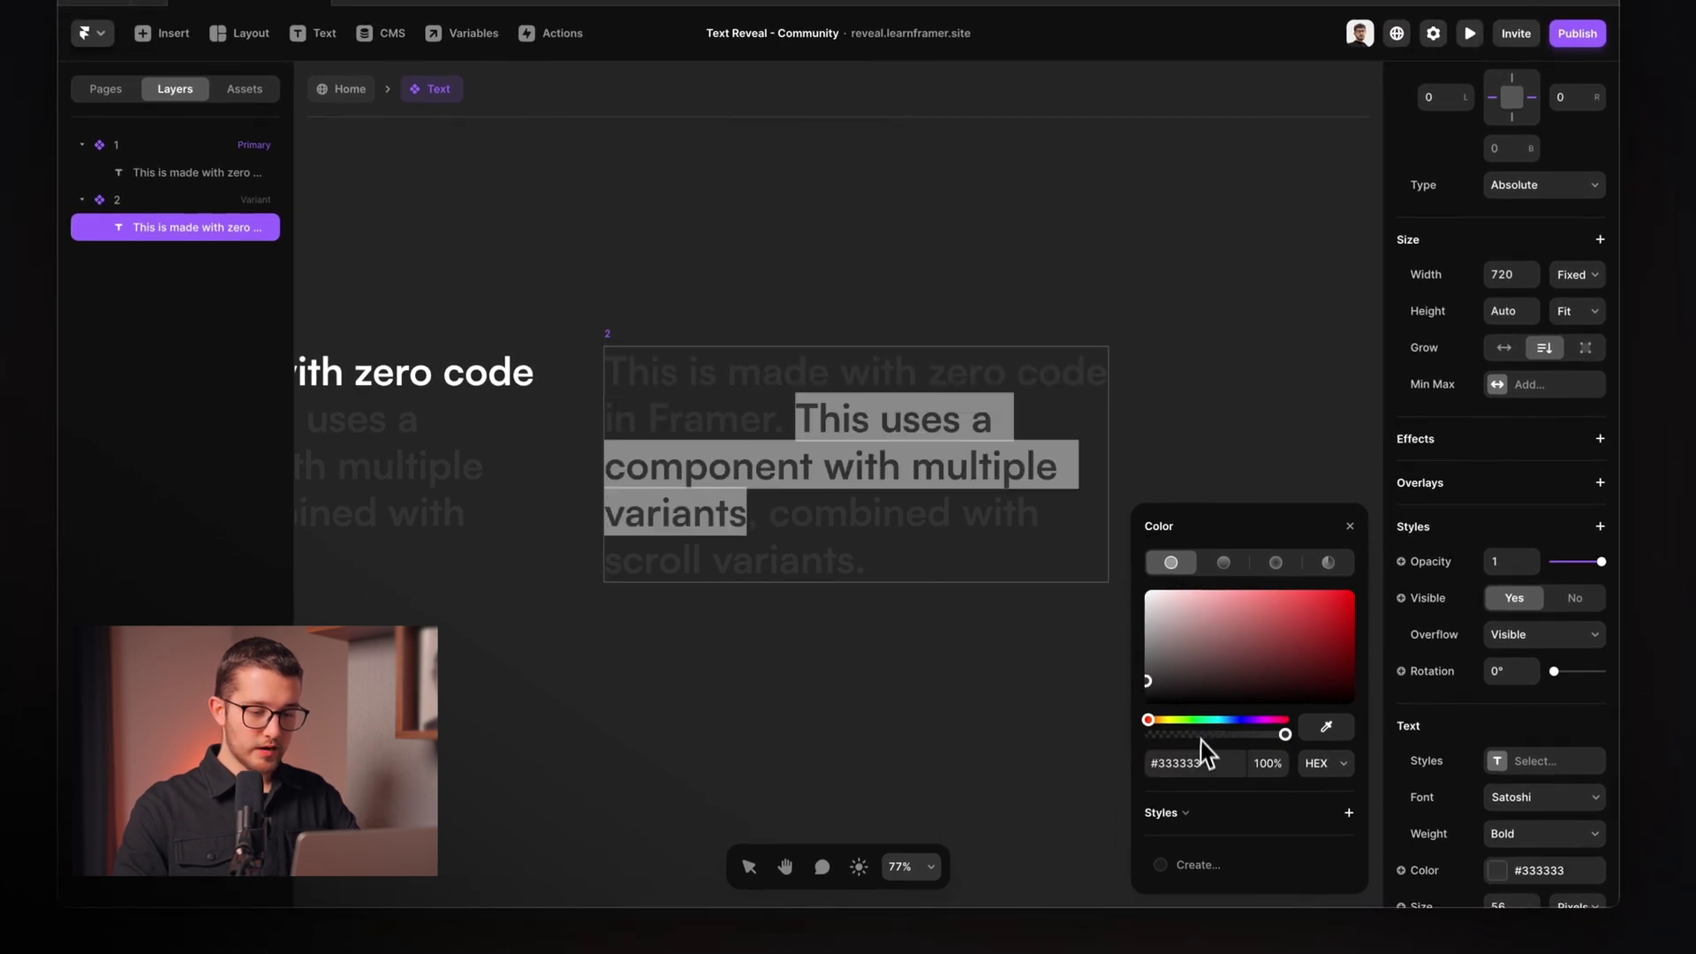
pyautogui.moveTo(1172, 668); pyautogui.dragTo(1120, 575)
pyautogui.press('Escape')
pyautogui.click(620, 319)
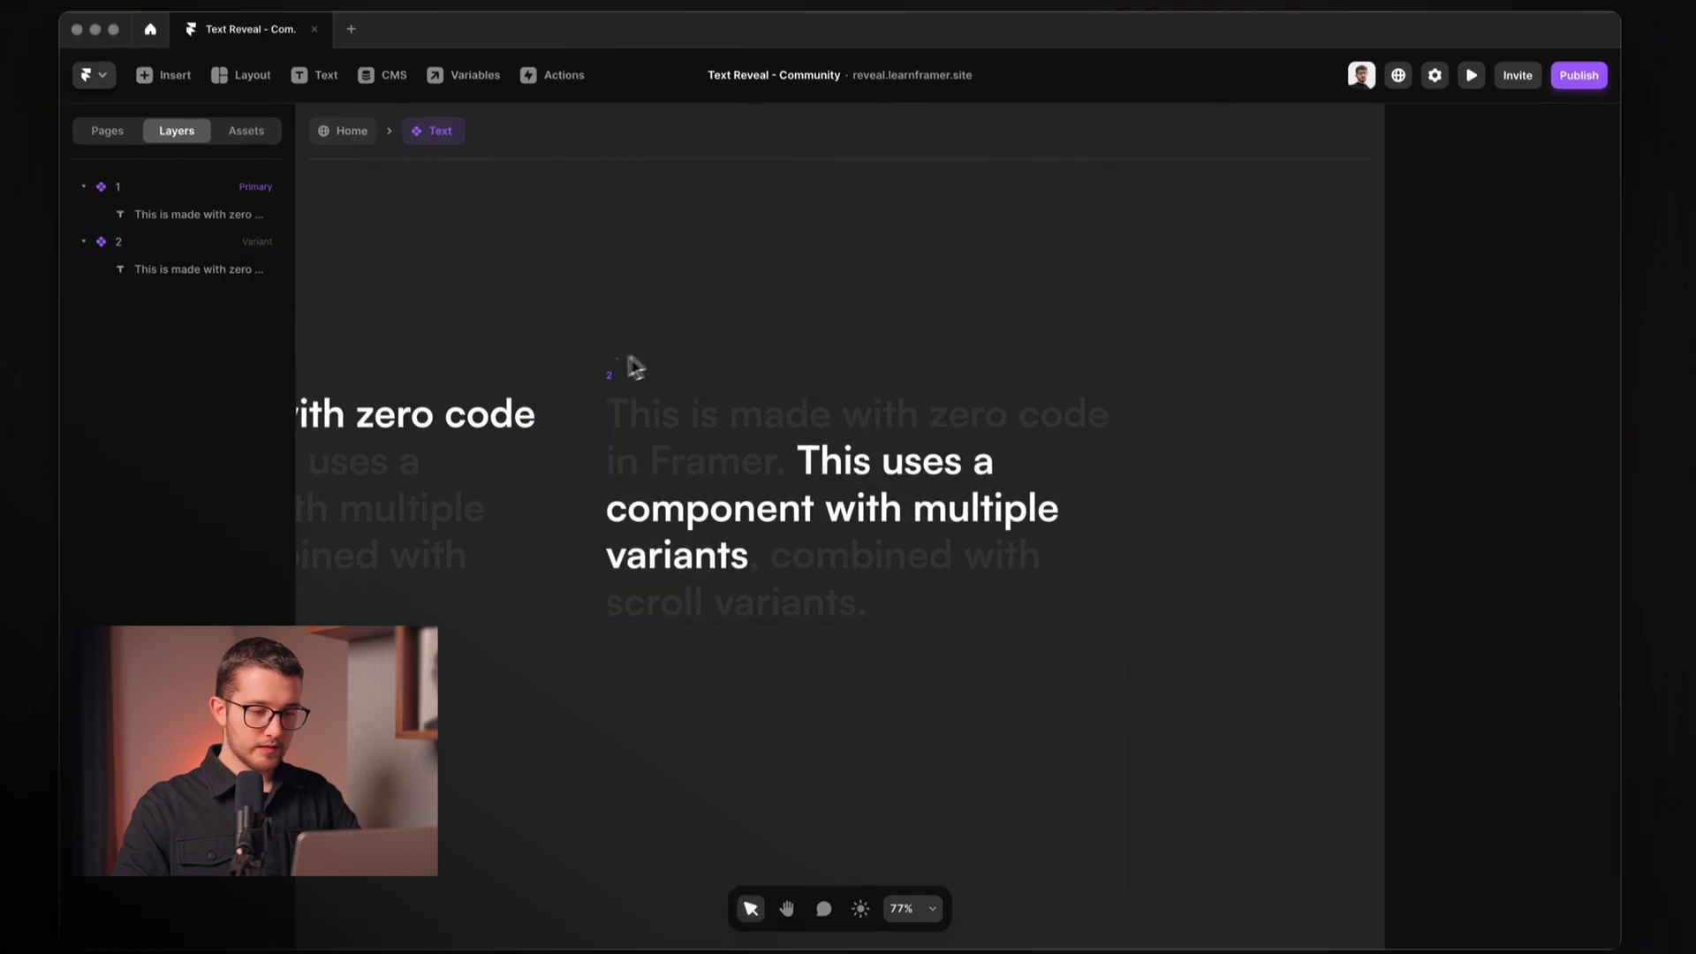
# Step: Add a third variant based on variant 2 and rename it "3"
pyautogui.click(611, 334)
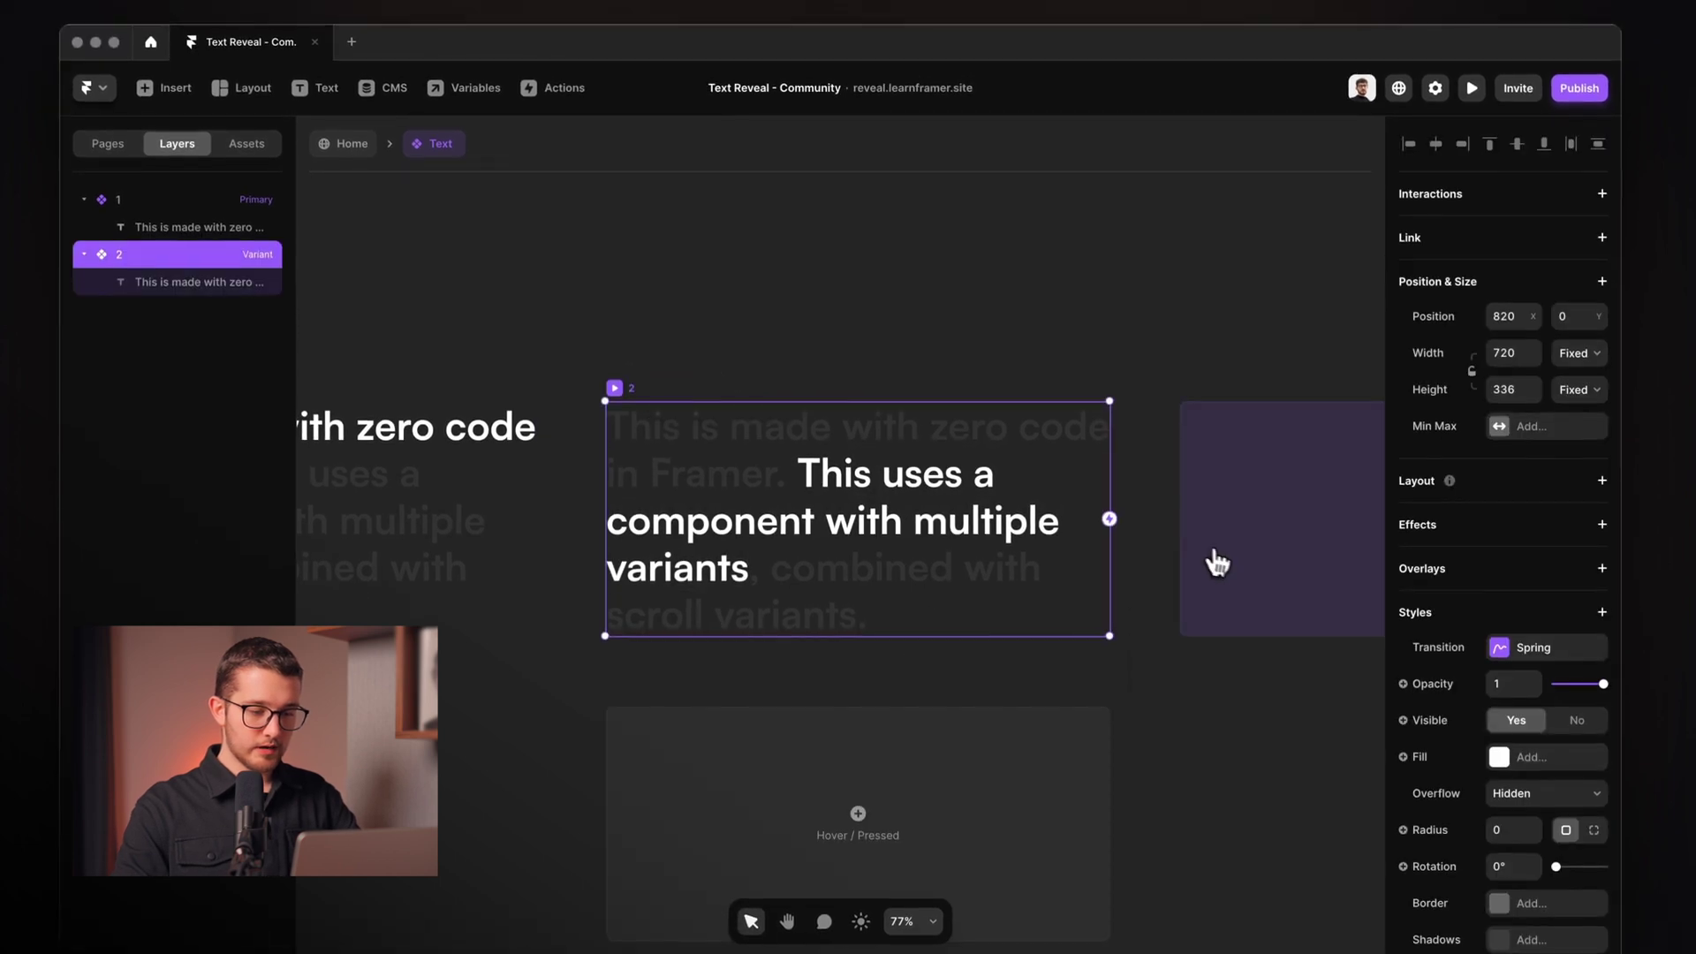
pyautogui.click(1217, 562)
pyautogui.press('super+r')
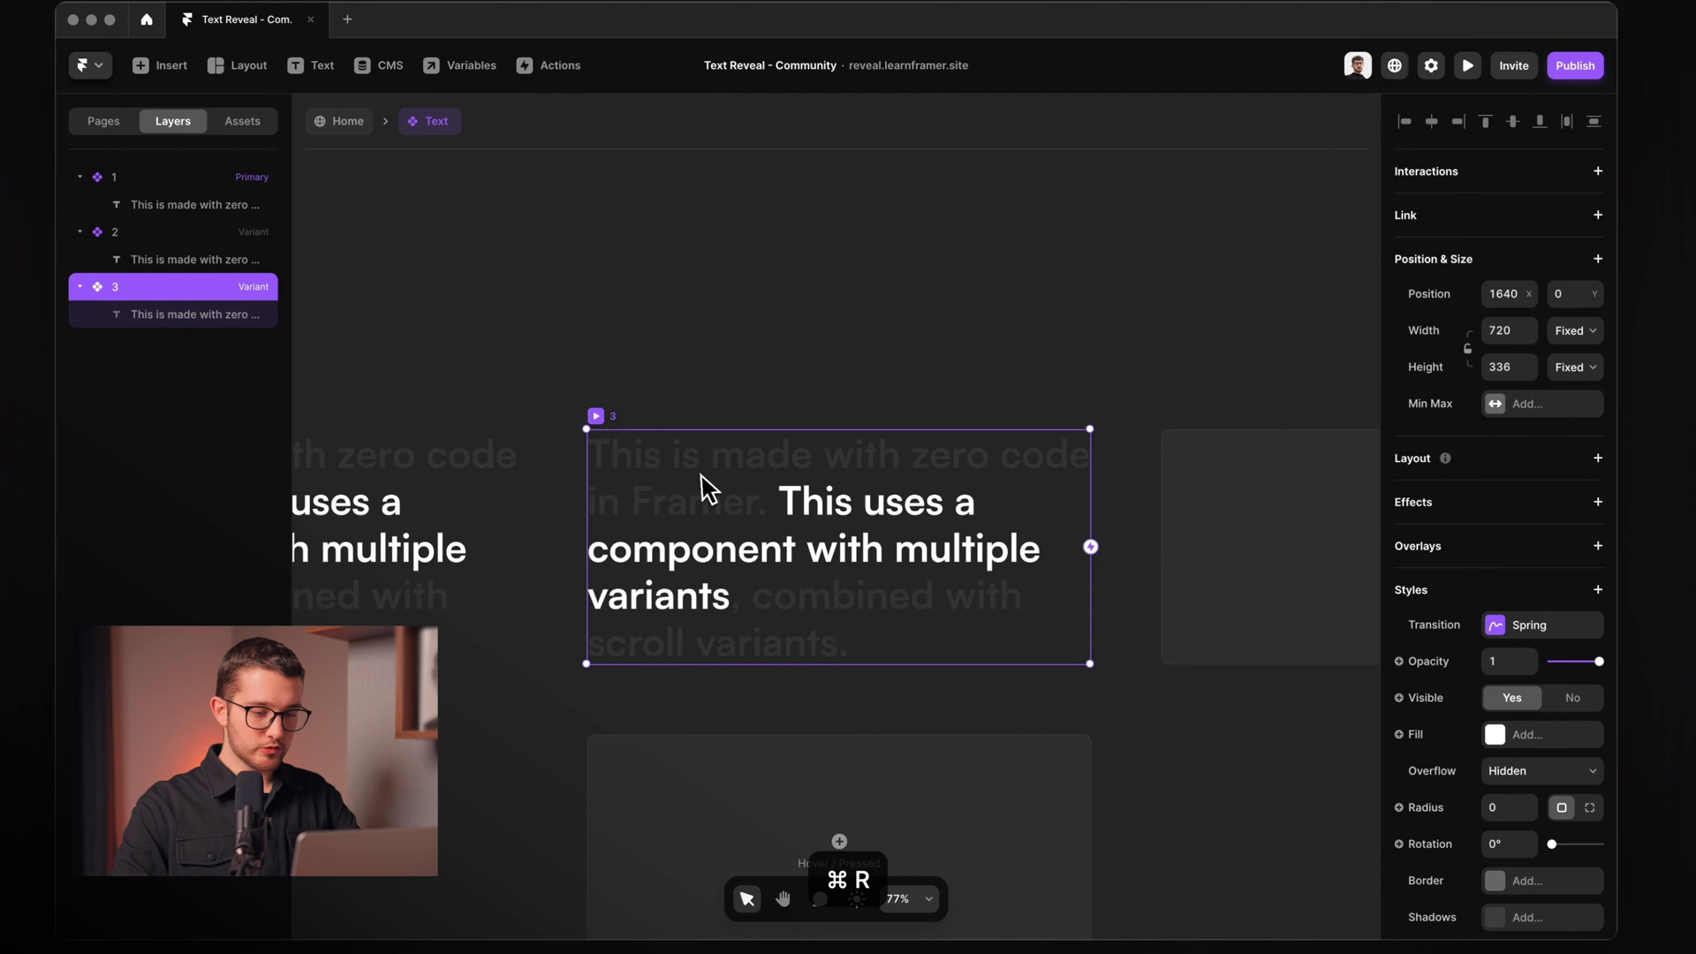
pyautogui.scroll(-1, 701, 476)
pyautogui.hscroll(-1, 702, 475)
# Step: Recolor "This uses a component with multiple variants" in variant 3 to dark grey #333333
pyautogui.doubleClick(825, 463)
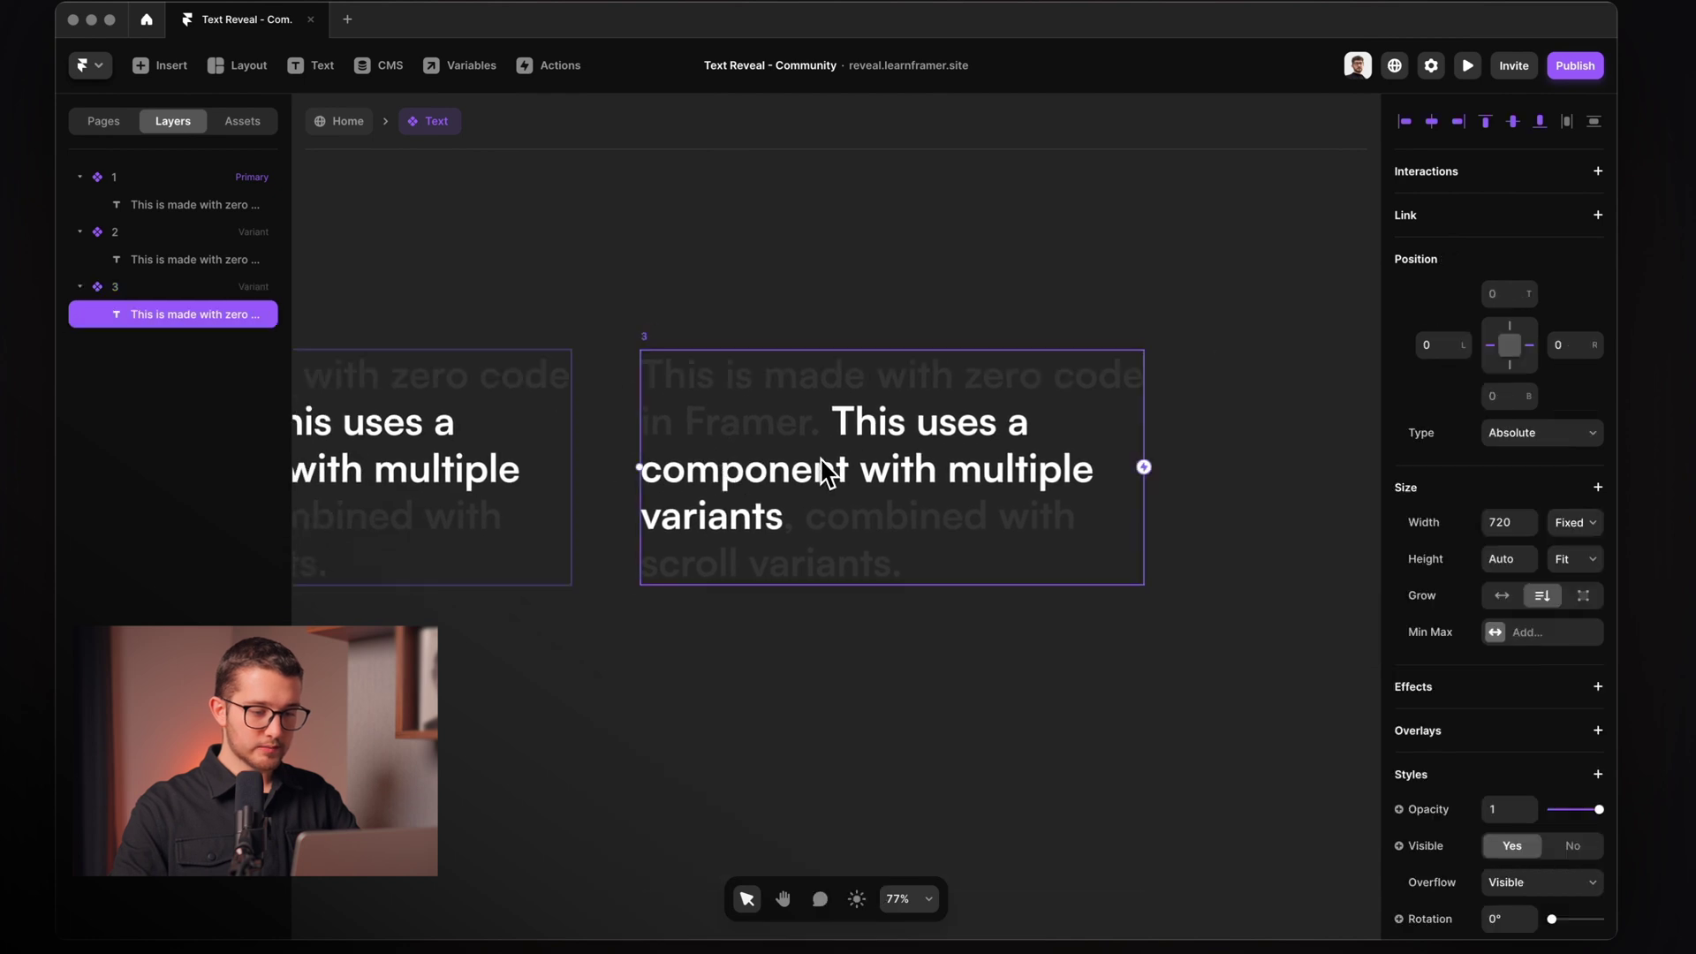
pyautogui.doubleClick(825, 468)
pyautogui.click(860, 450)
pyautogui.moveTo(829, 397); pyautogui.dragTo(825, 515)
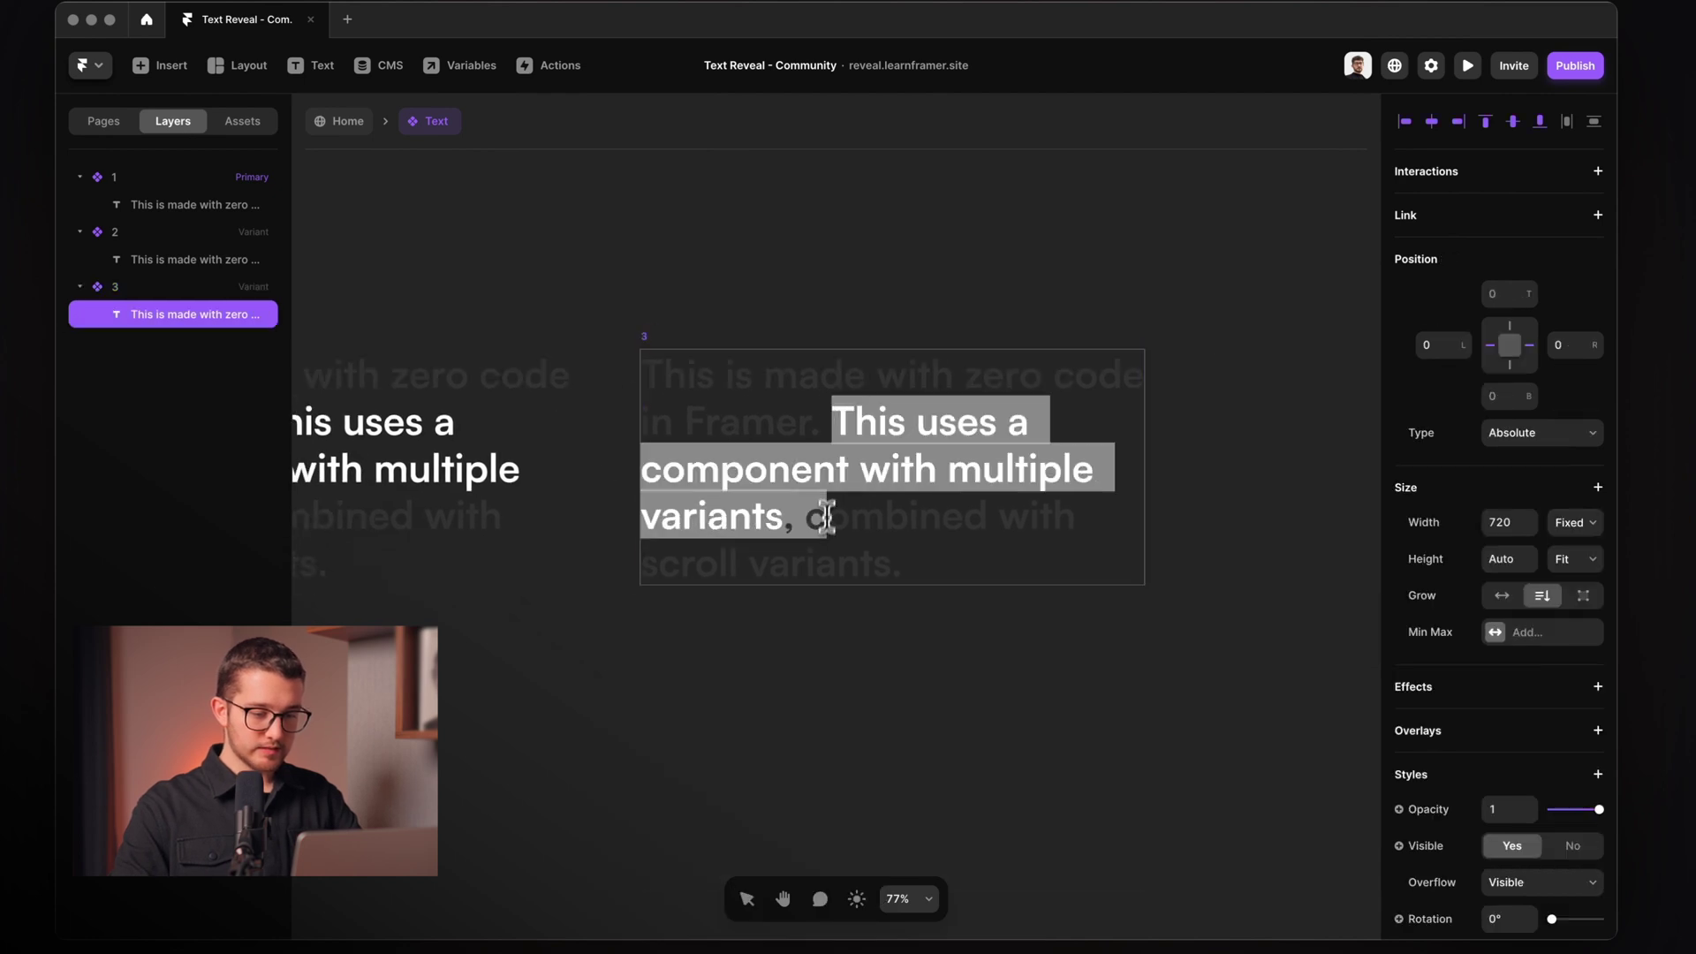
pyautogui.scroll(-4, 1493, 795)
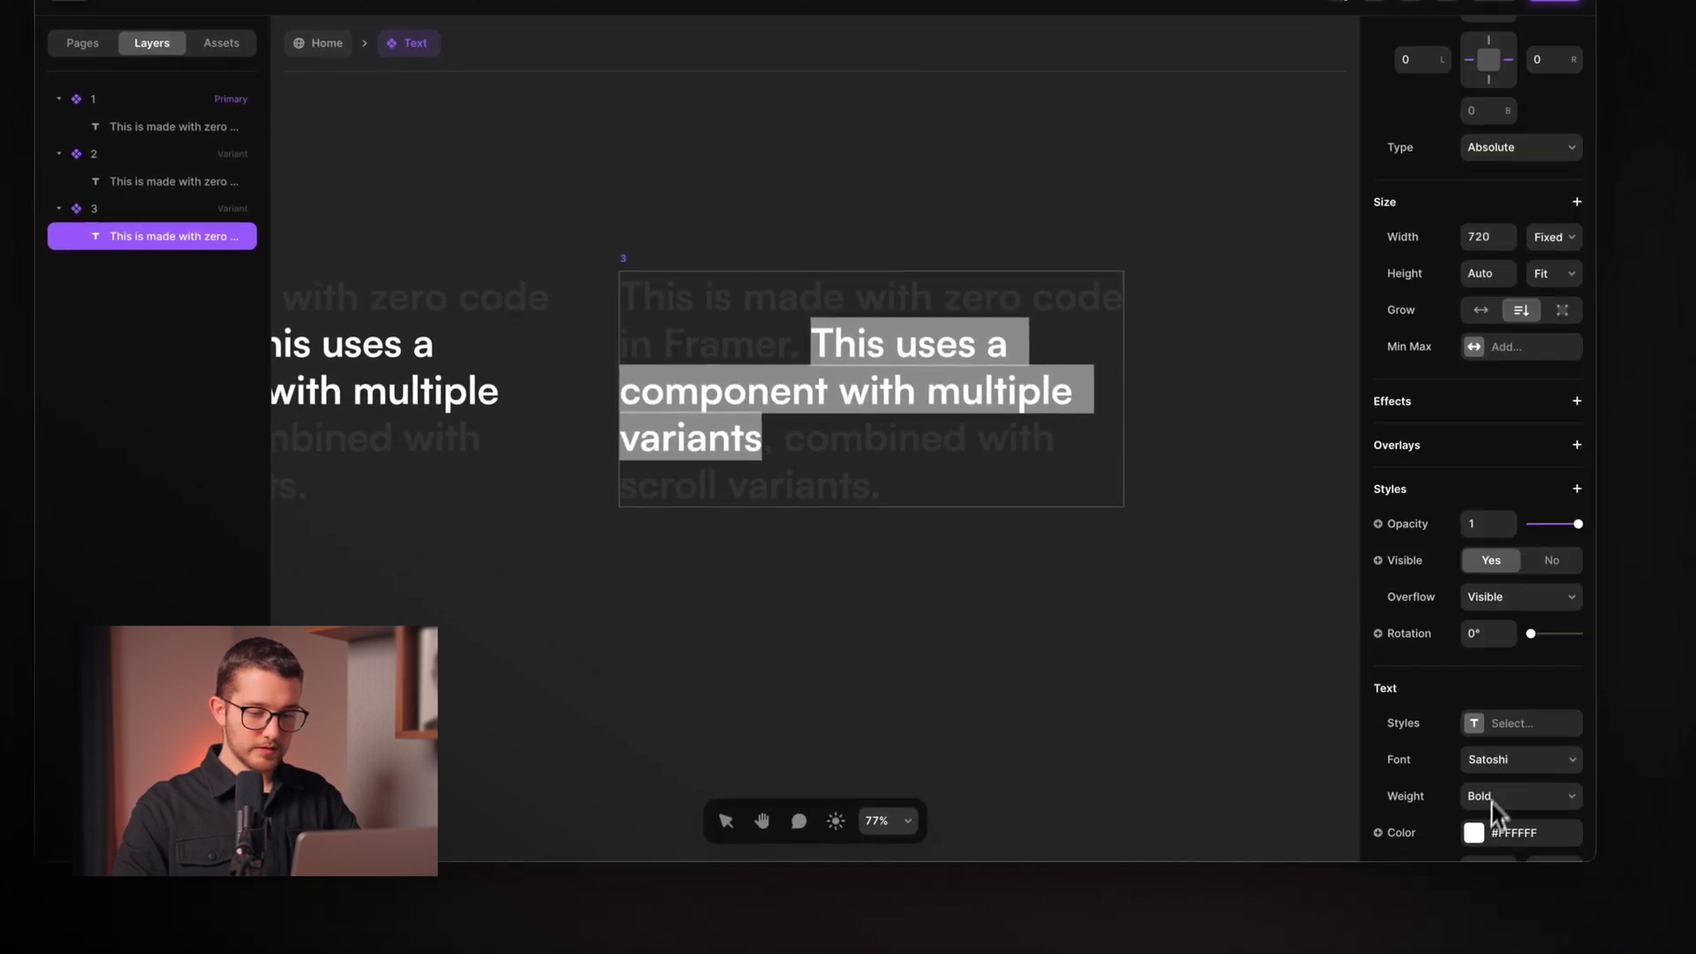
pyautogui.click(1490, 831)
pyautogui.write('333')
pyautogui.press('Return')
# Step: Recolor "combined with scroll variants." in variant 3 to white
pyautogui.click(924, 439)
pyautogui.click(795, 445)
pyautogui.moveTo(786, 444); pyautogui.dragTo(795, 443)
pyautogui.moveTo(813, 499); pyautogui.dragTo(968, 557)
pyautogui.moveTo(1156, 631); pyautogui.dragTo(1132, 608)
pyautogui.click(821, 712)
pyautogui.click(821, 645)
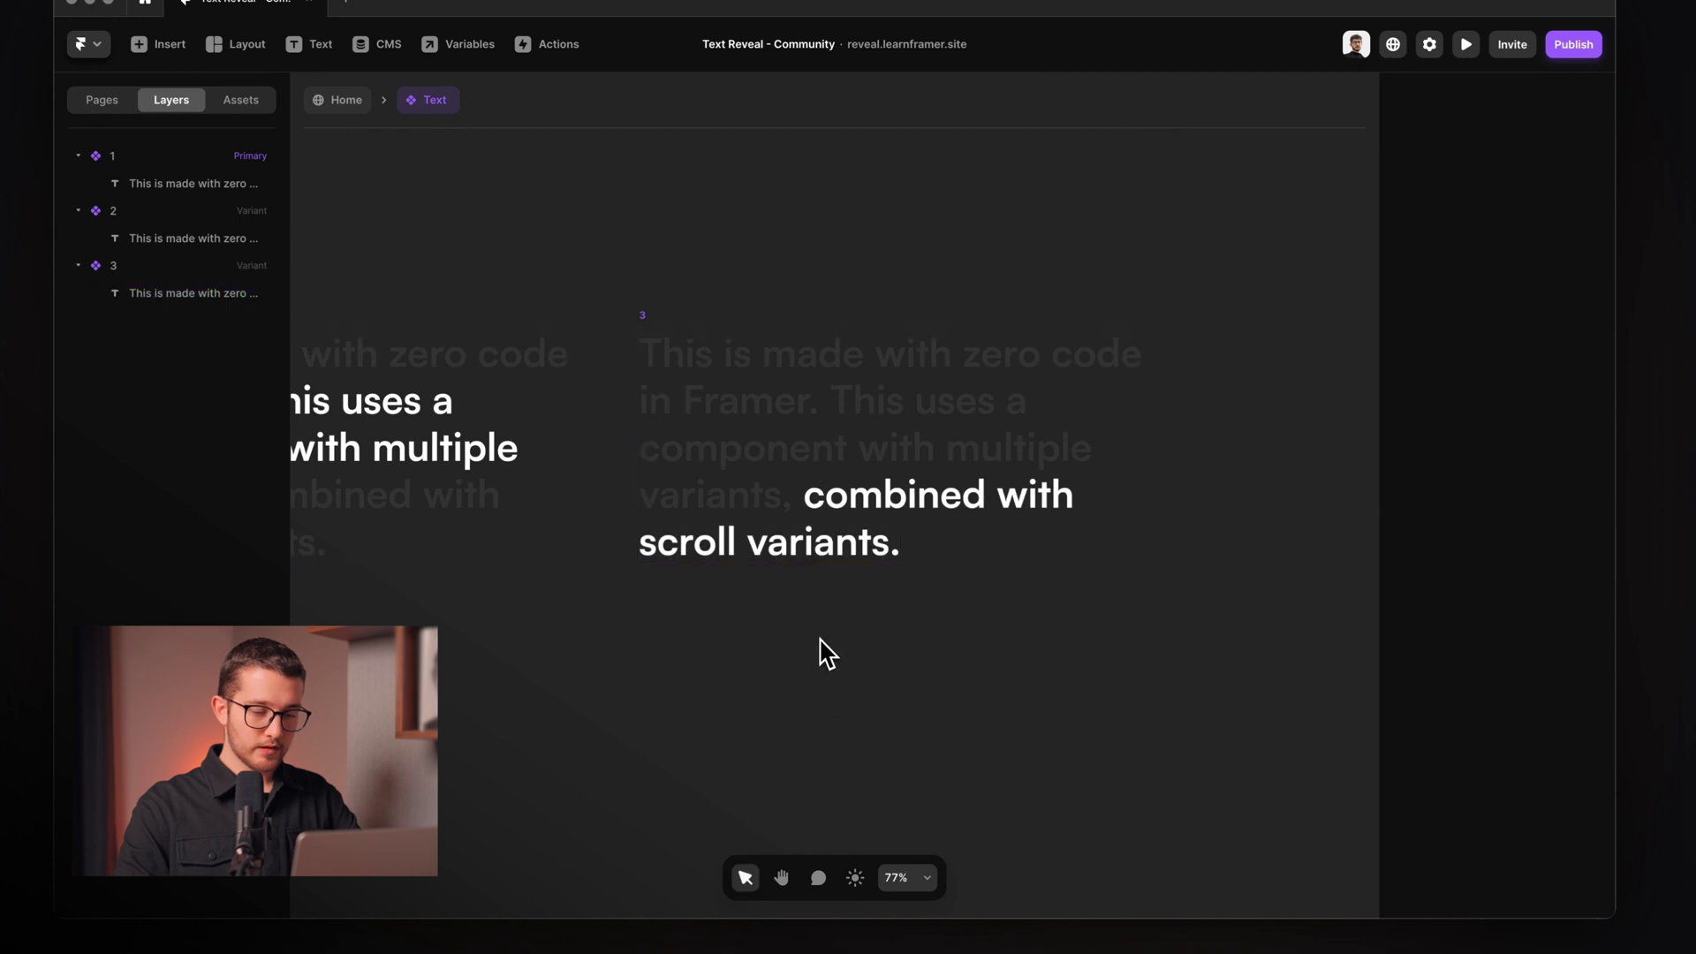
# Step: Review the three variants side by side and return from the Text component to the Home page
pyautogui.scroll(-4, 819, 654)
pyautogui.hscroll(-3, 820, 653)
pyautogui.scroll(-2, 819, 654)
pyautogui.hscroll(-2, 818, 654)
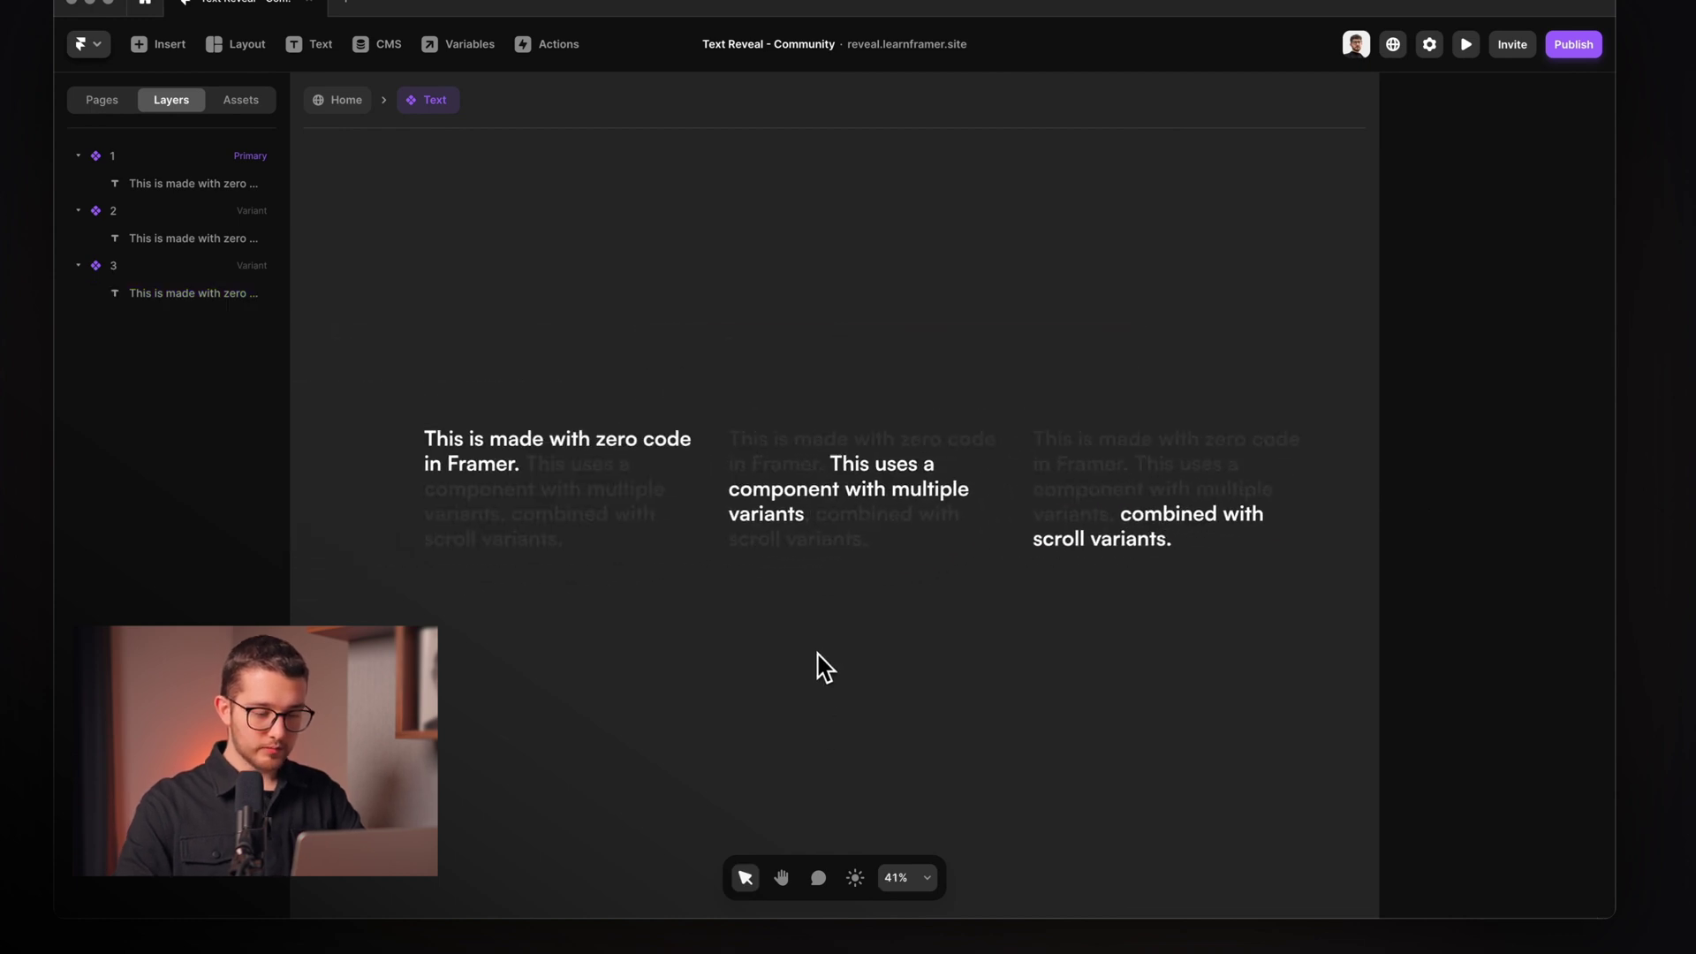
pyautogui.hscroll(1, 801, 537)
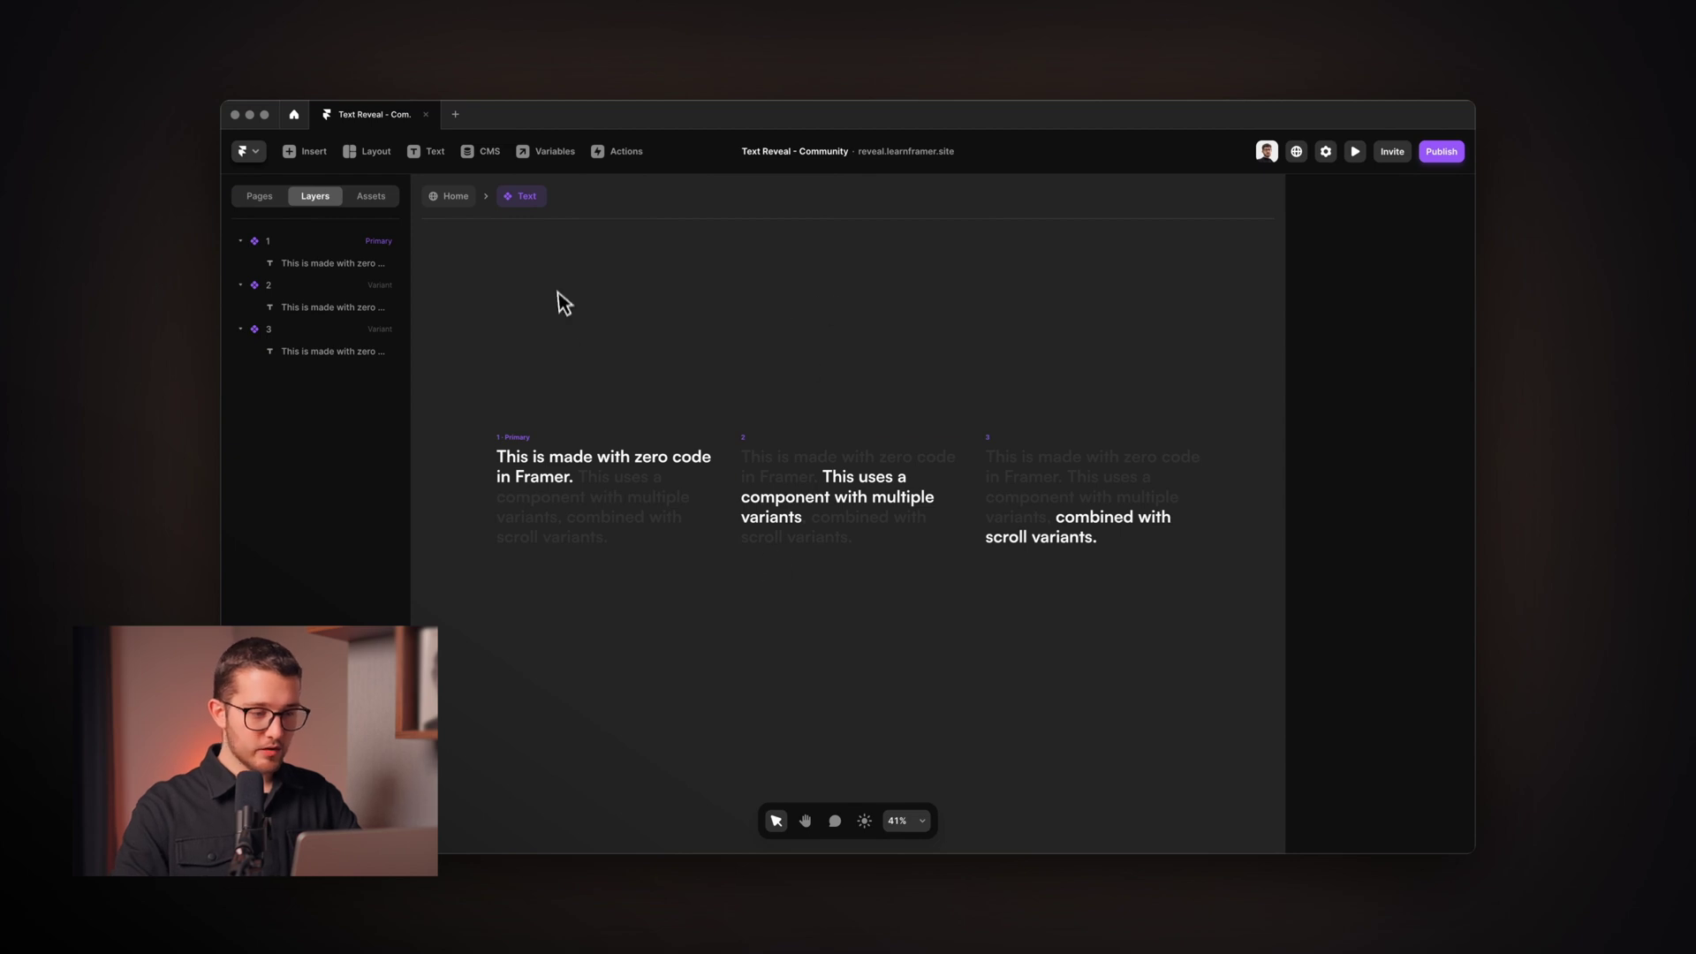
pyautogui.click(450, 196)
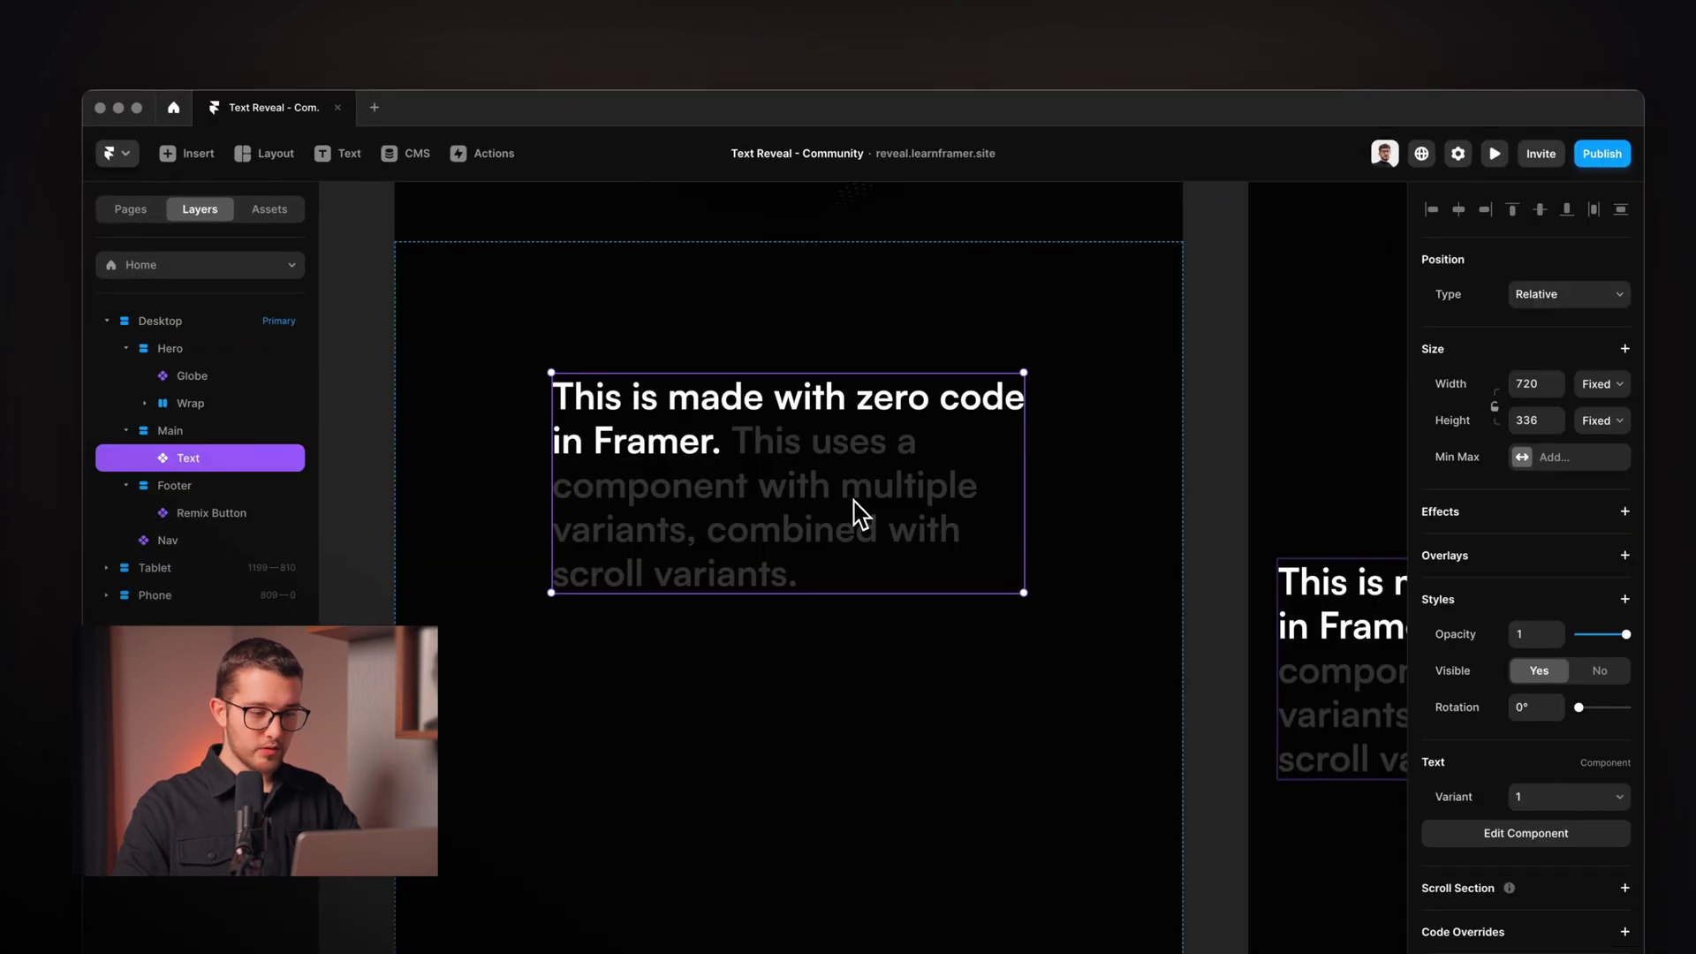
pyautogui.hscroll(-2, 853, 499)
pyautogui.hscroll(1, 919, 449)
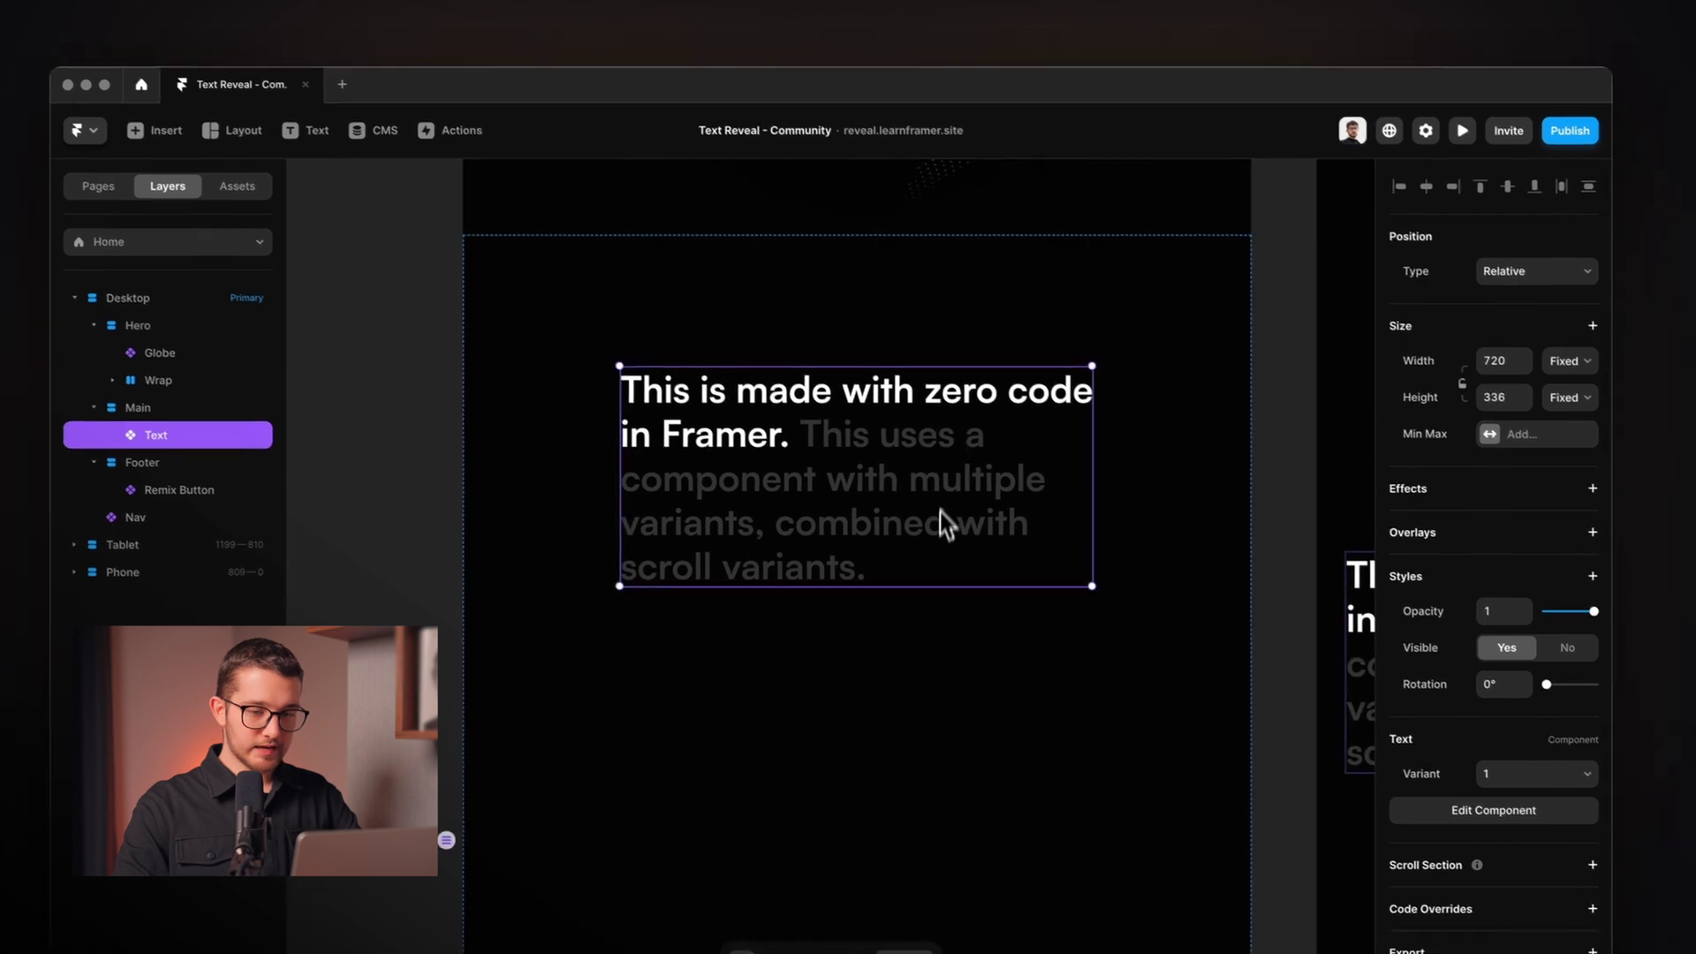
# Step: Change the Text component's position type on the Home page to Sticky with a top offset of 230
pyautogui.click(1568, 296)
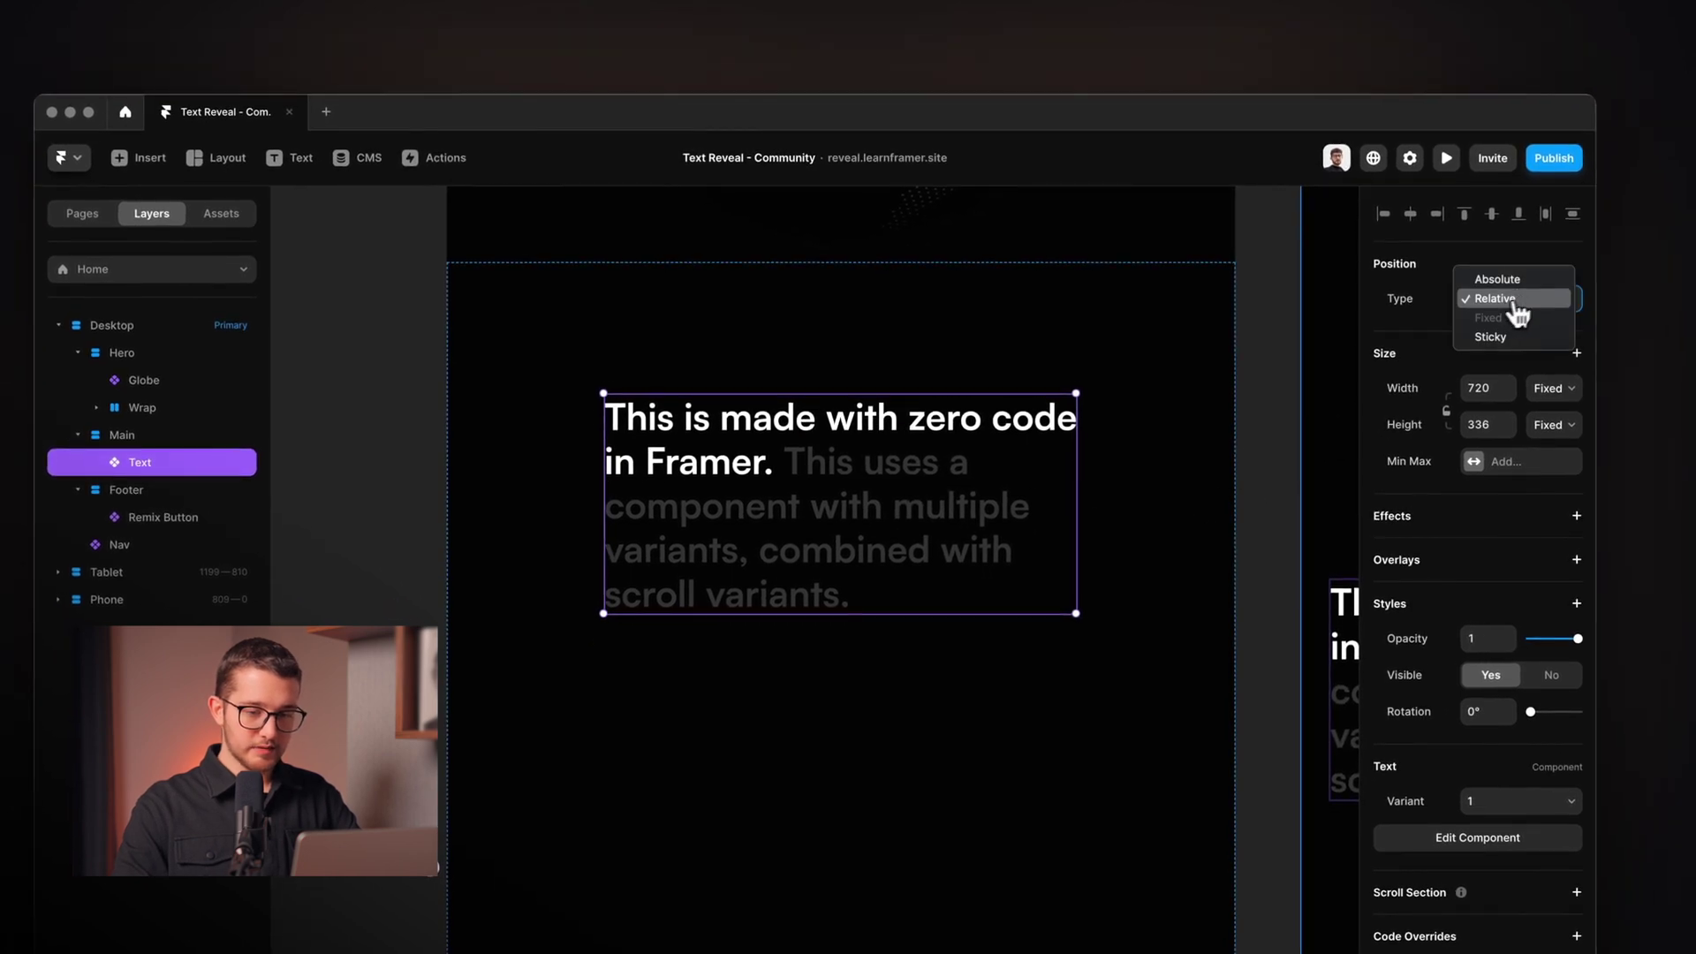
pyautogui.click(1512, 340)
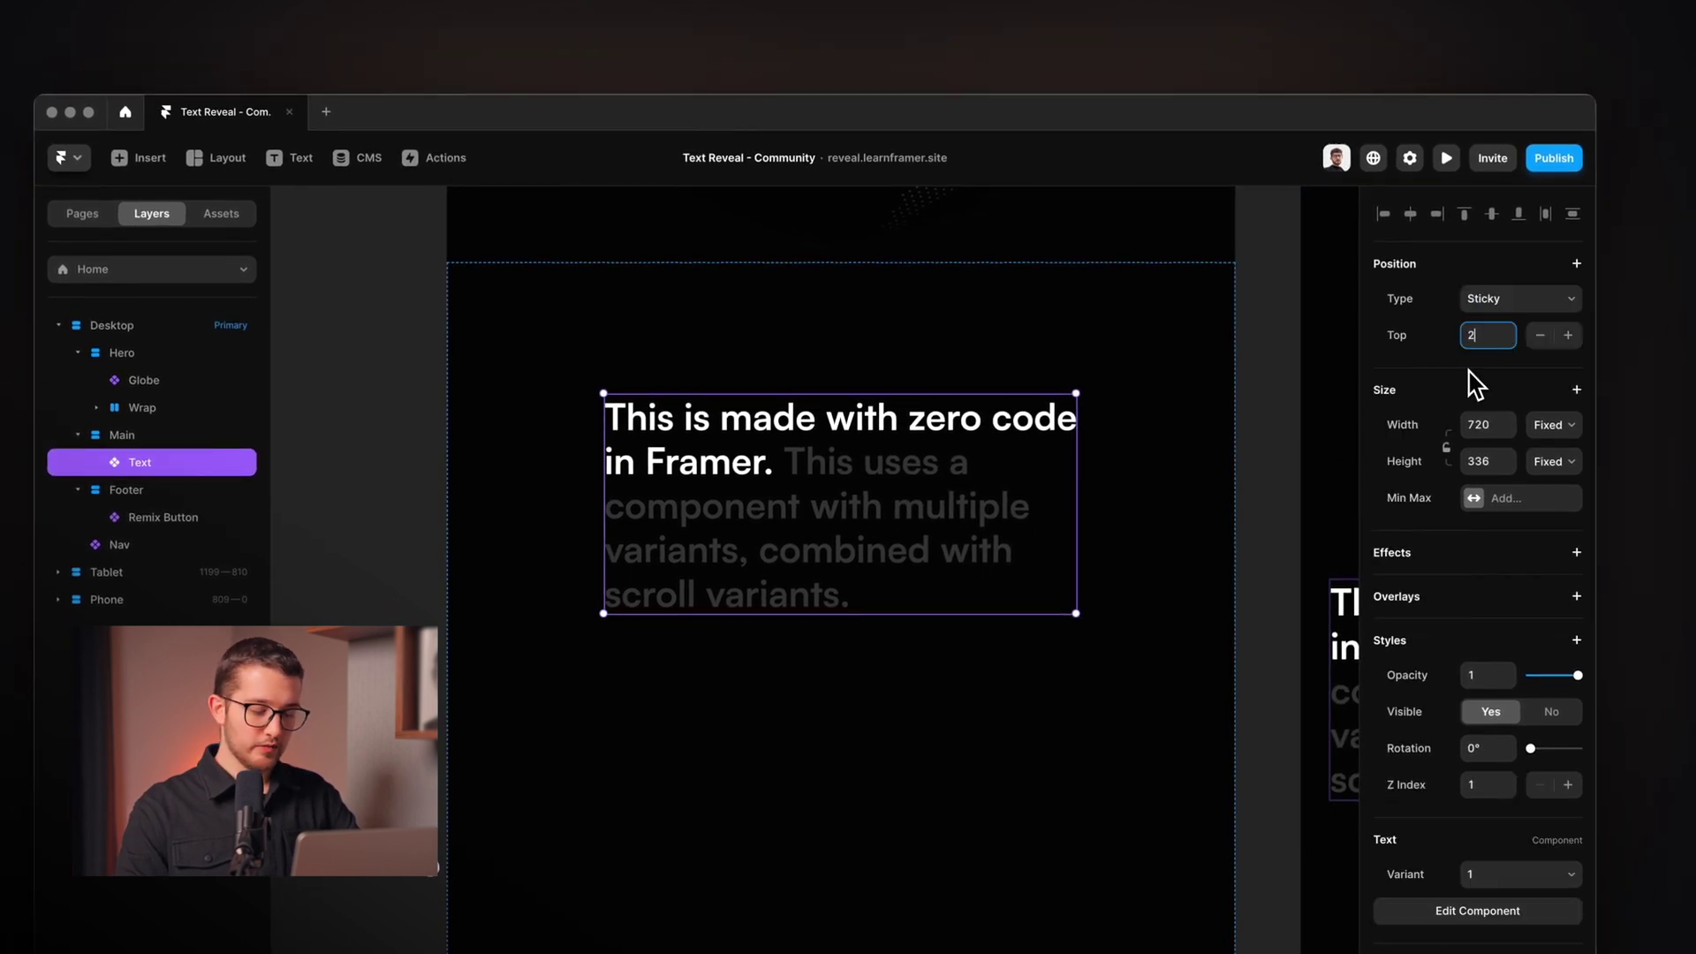
pyautogui.click(1078, 382)
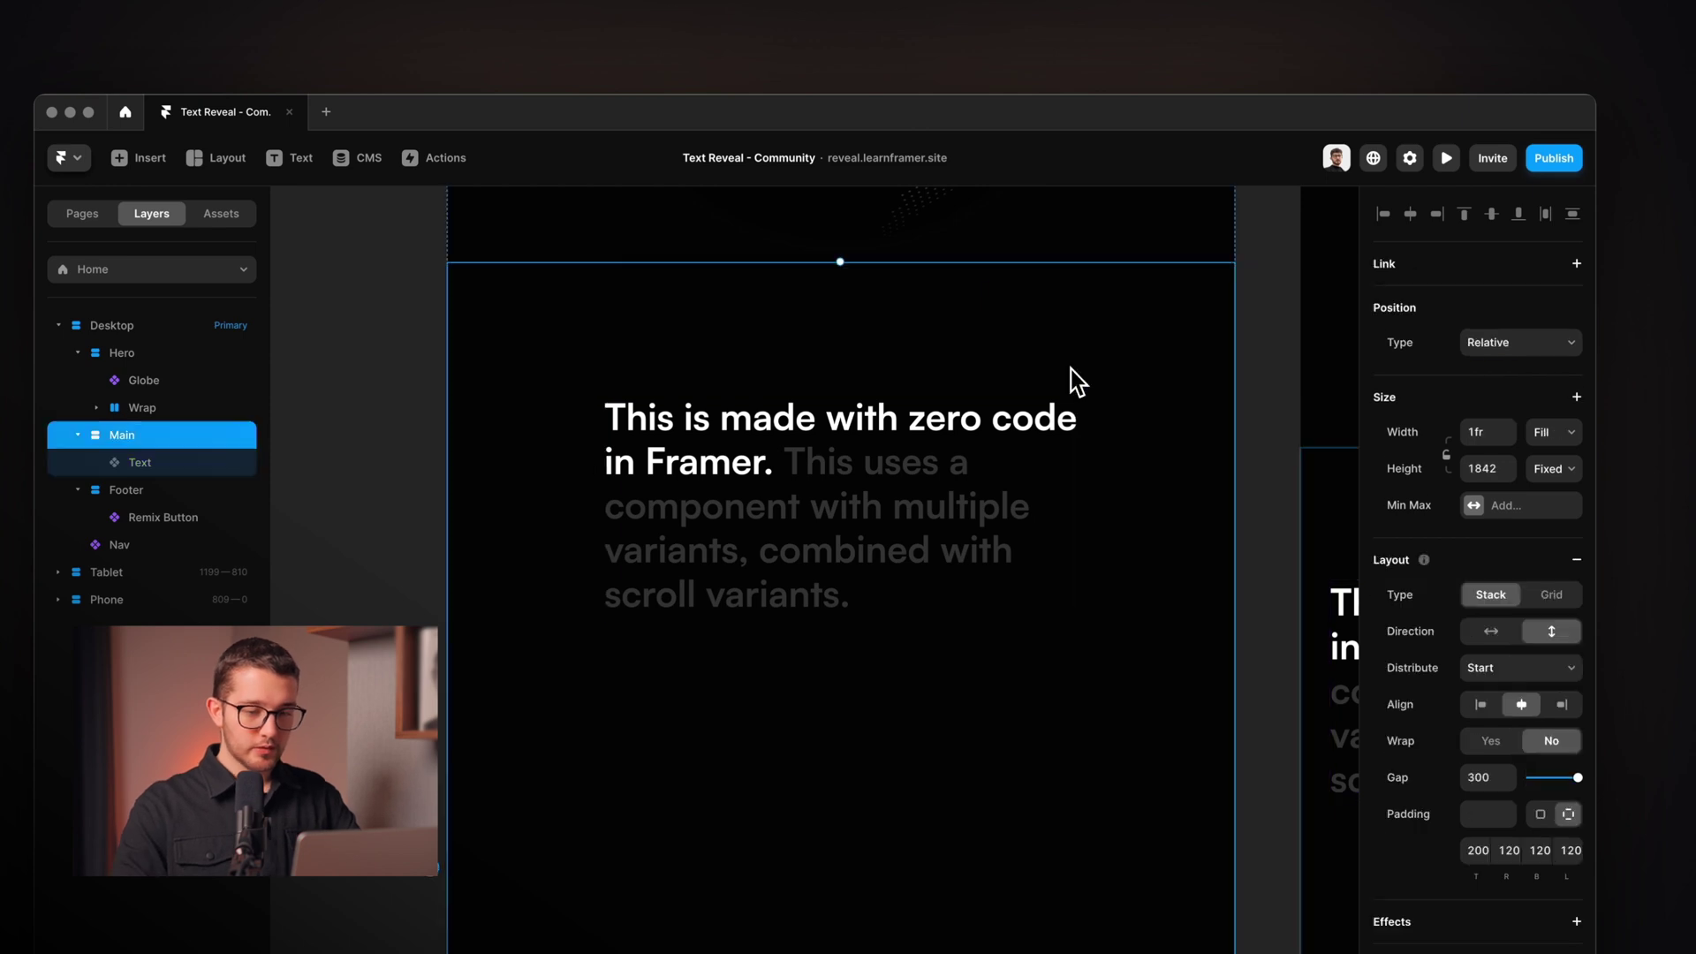
pyautogui.click(843, 530)
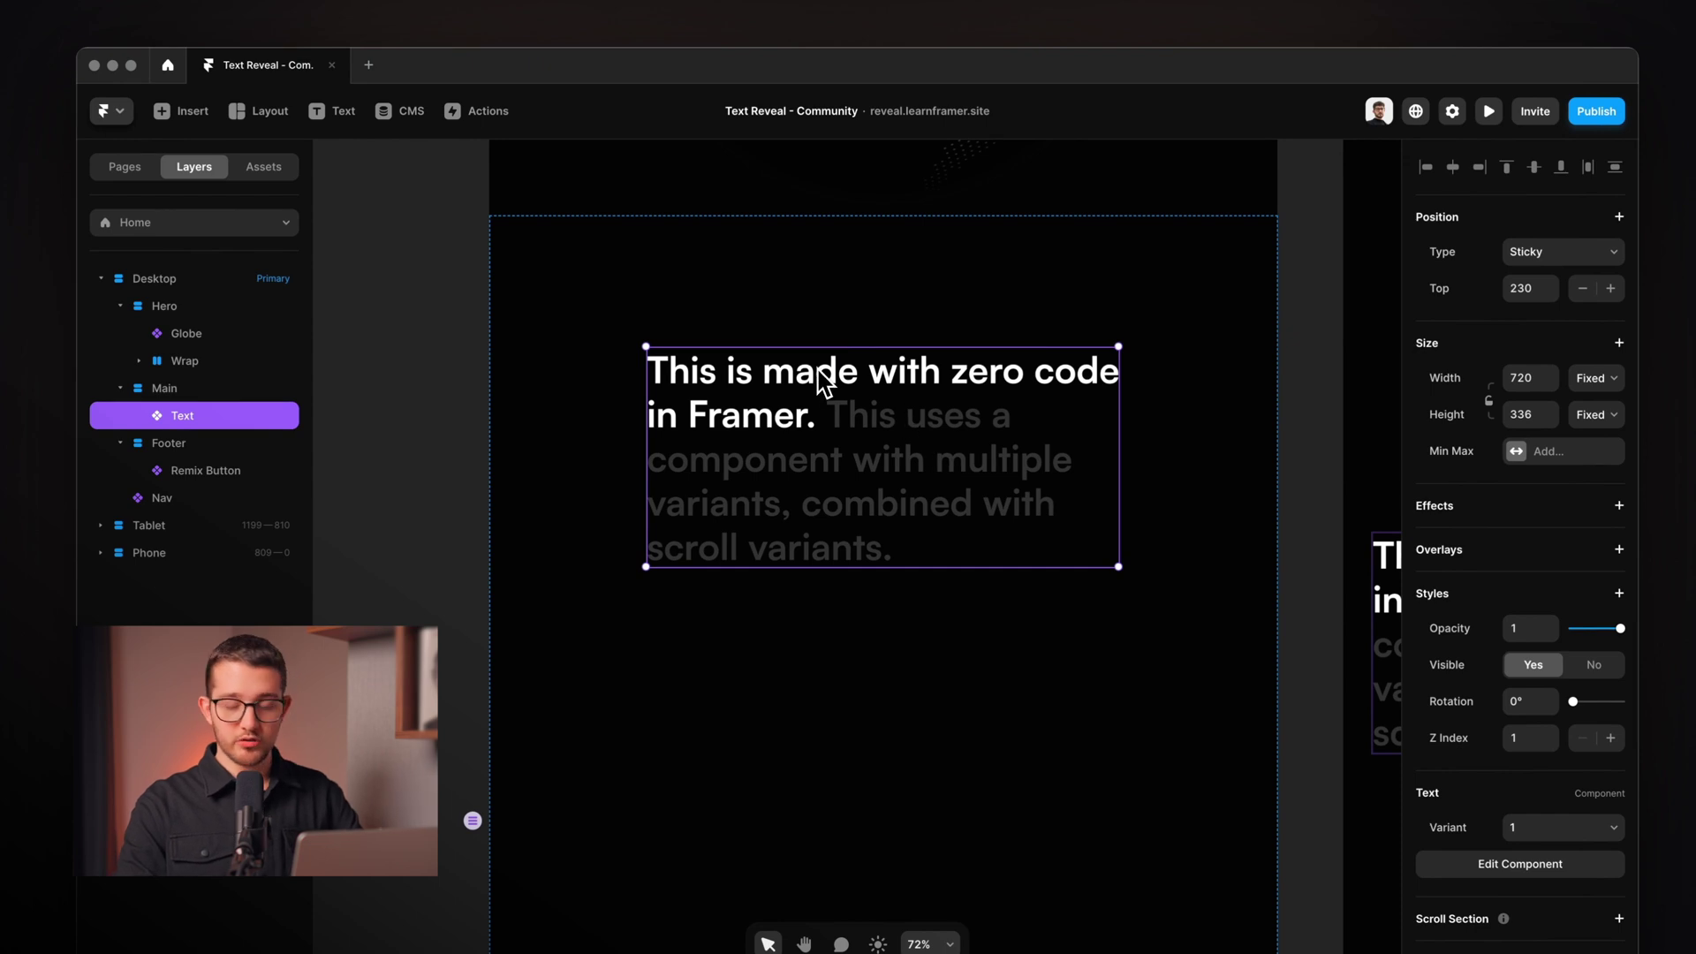
# Step: Select the Main section that contains the text and enter 1842 as its fixed height
pyautogui.scroll(-3, 830, 422)
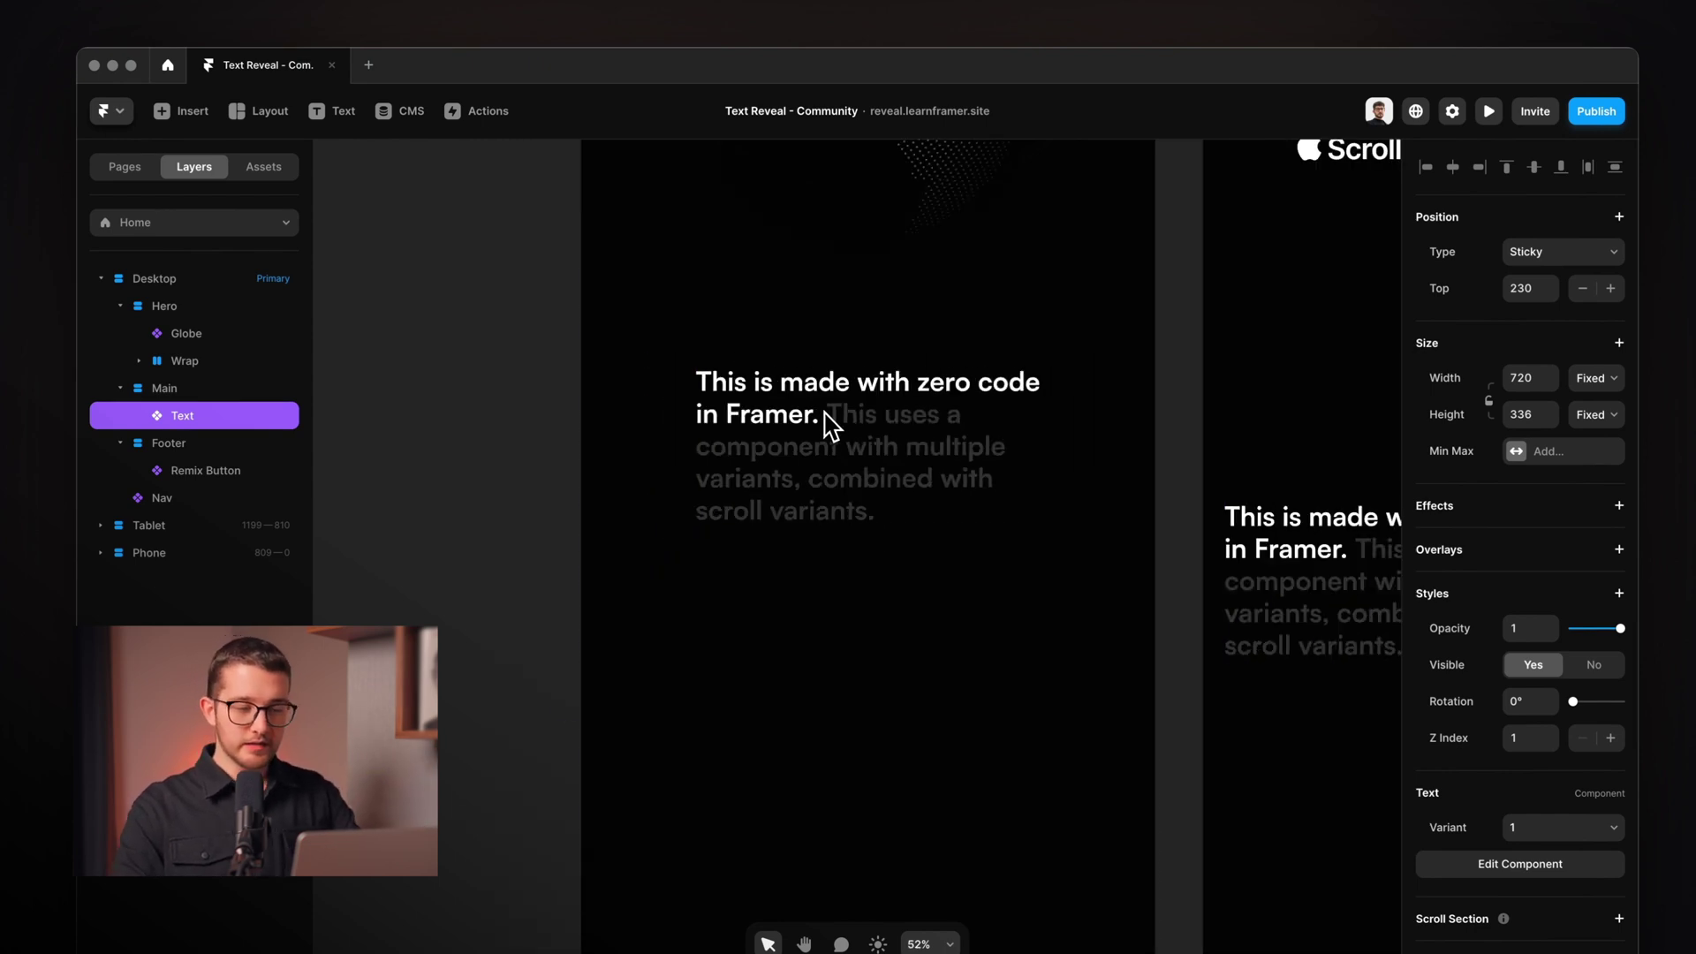
pyautogui.click(912, 333)
pyautogui.scroll(-3, 897, 295)
pyautogui.scroll(-3, 894, 389)
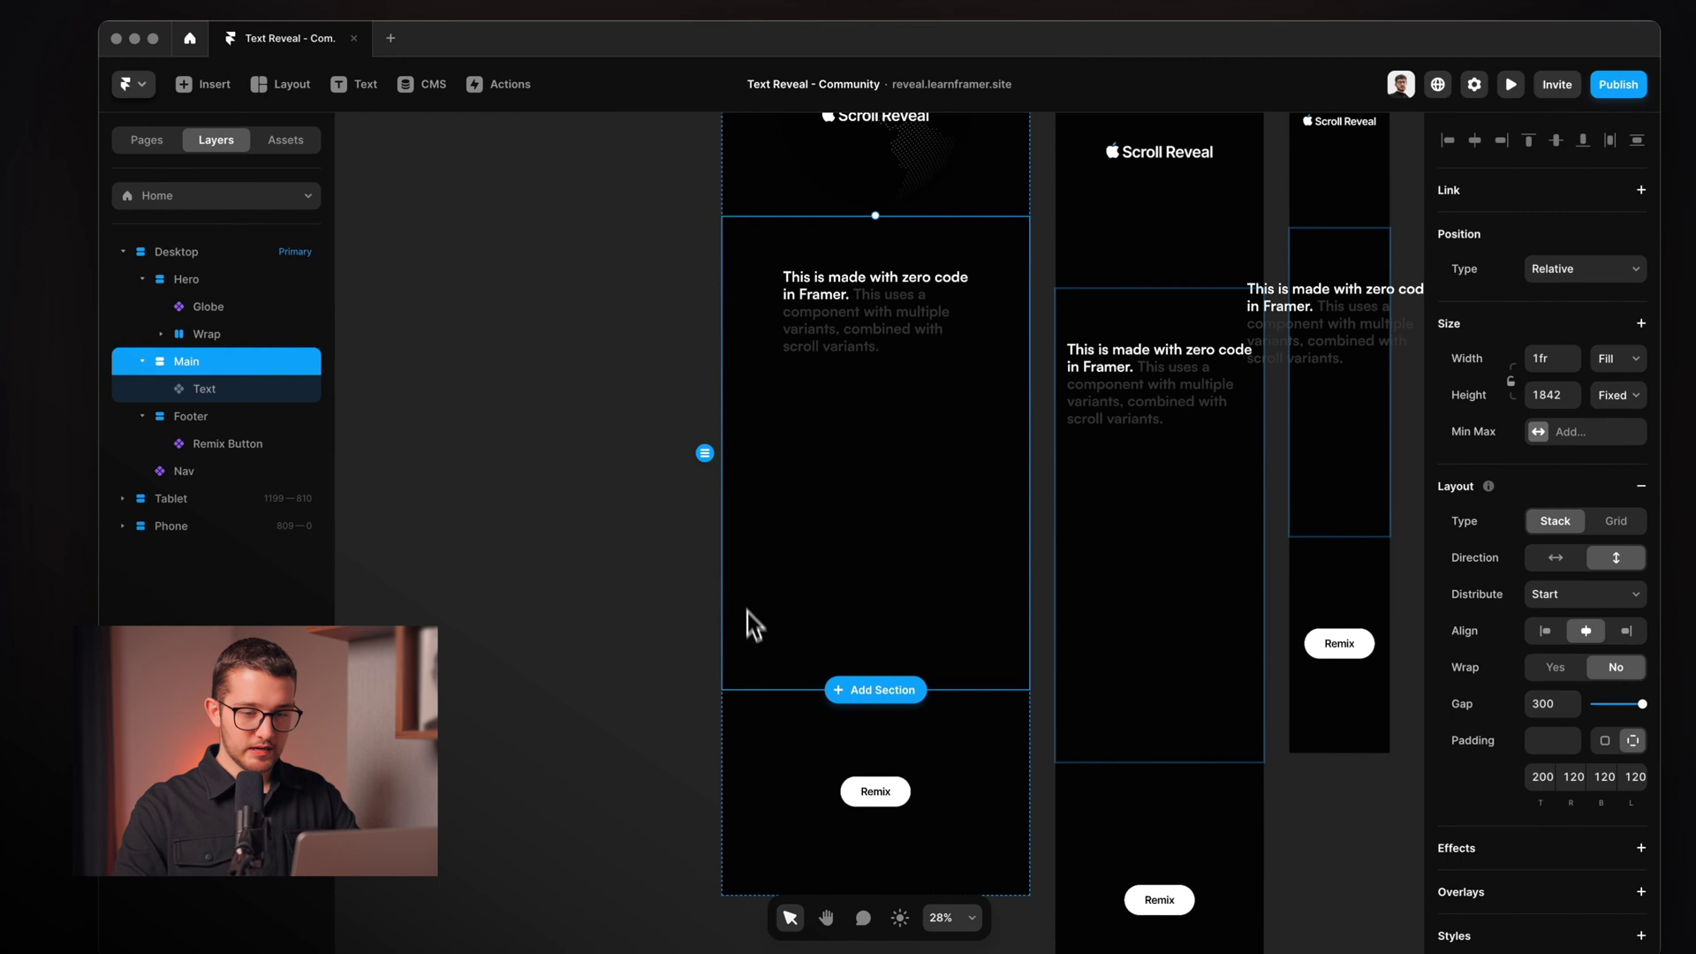
pyautogui.click(1553, 395)
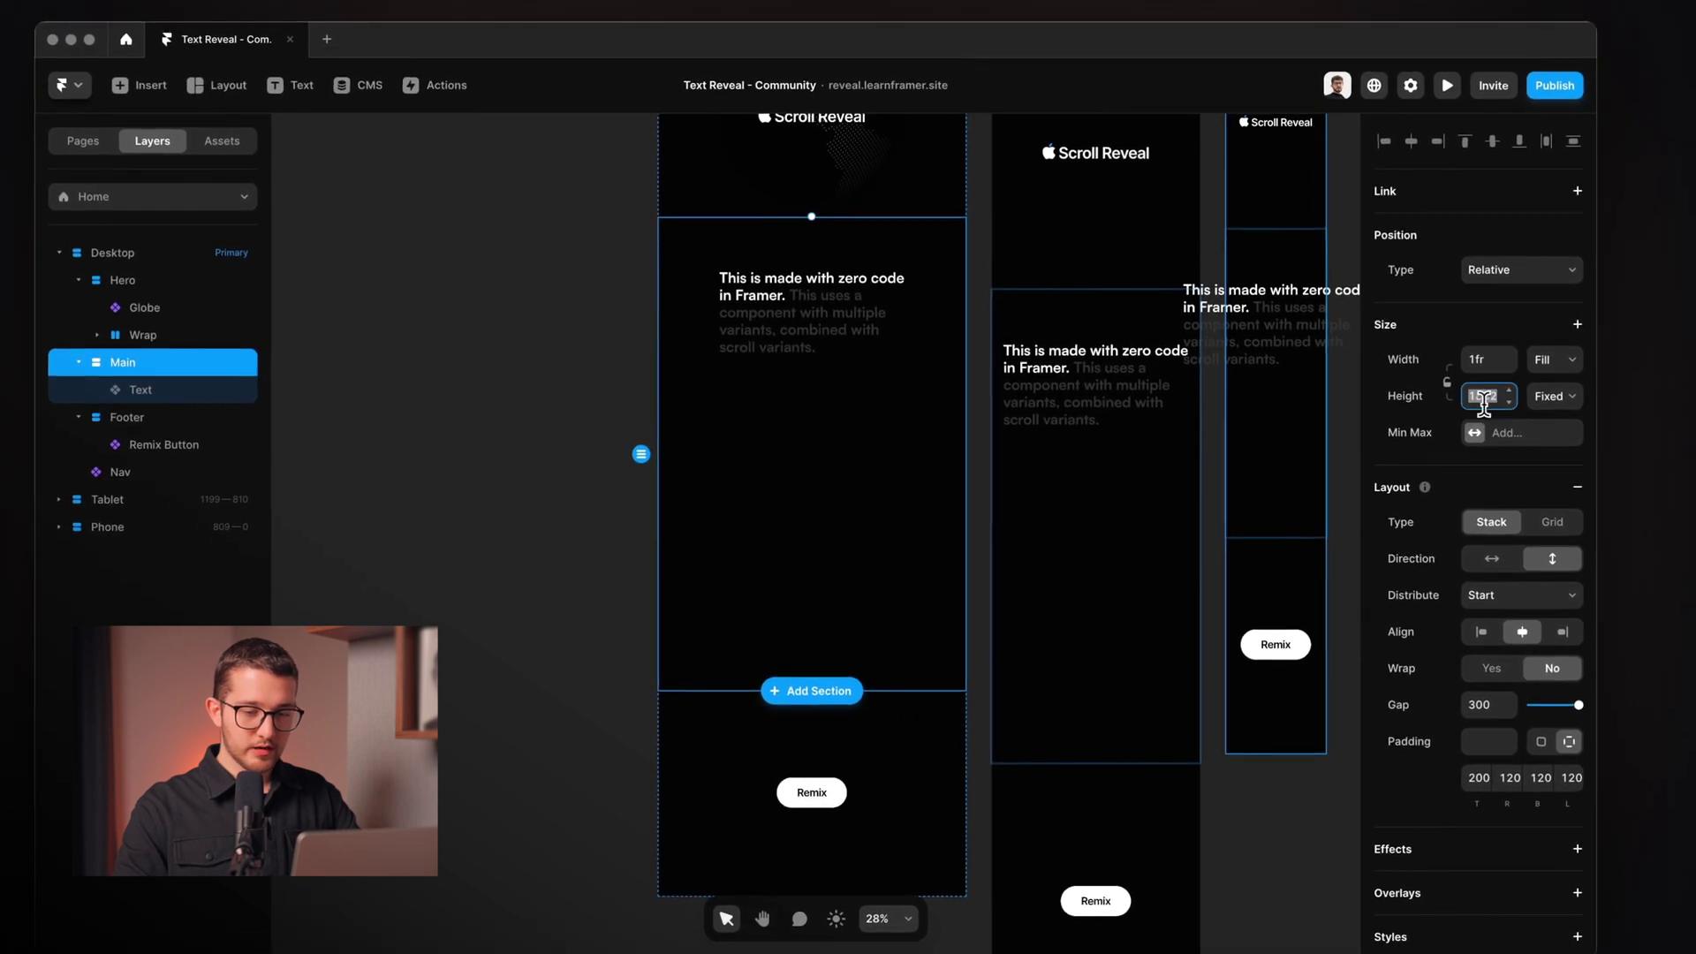
pyautogui.write('1842')
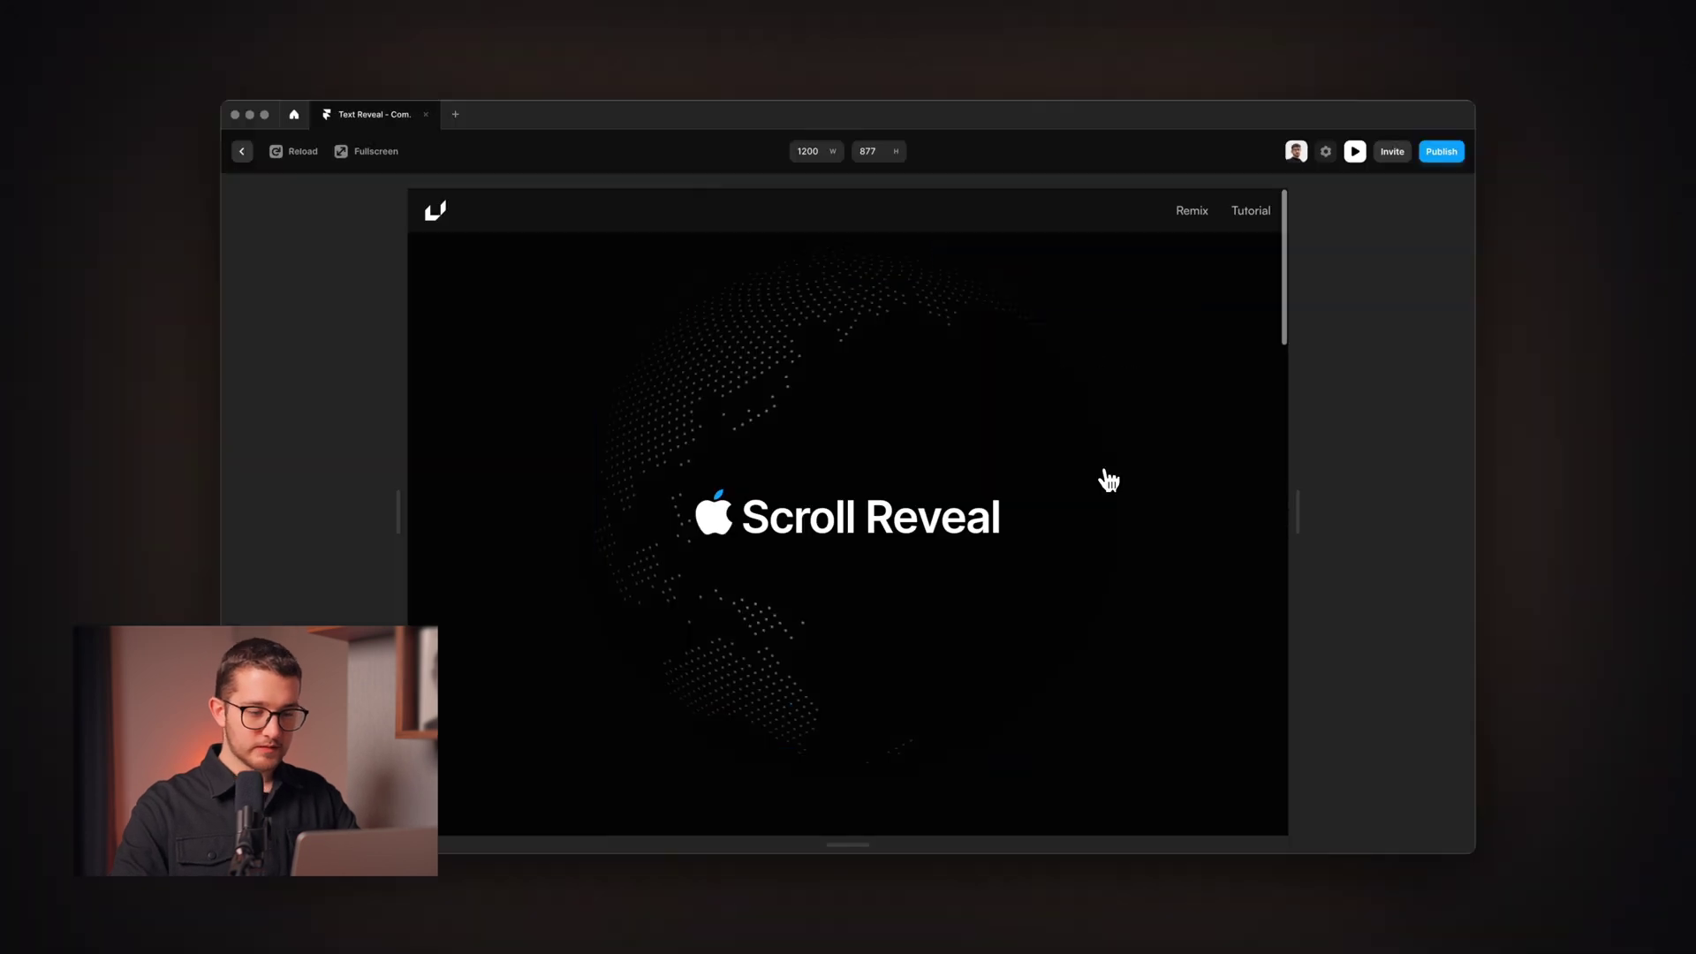
# Step: Preview the page and scroll through it to examine how the sticky text behaves between the hero and the Remix button
pyautogui.scroll(-2, 1109, 481)
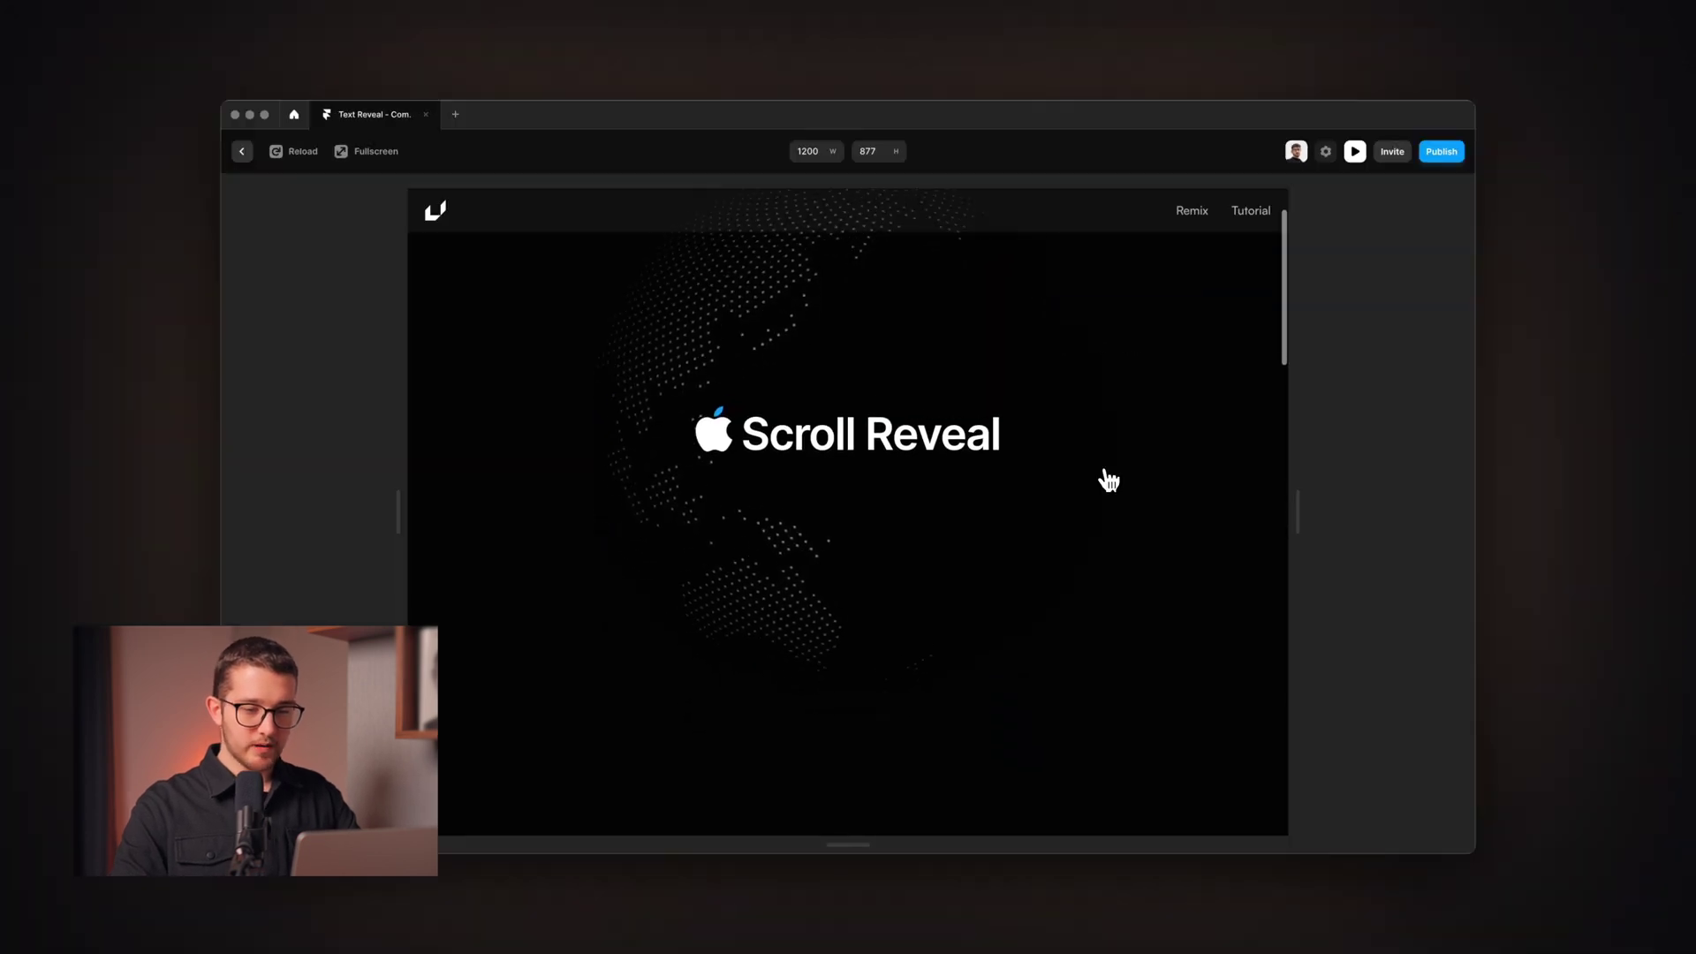
pyautogui.scroll(-10, 1109, 481)
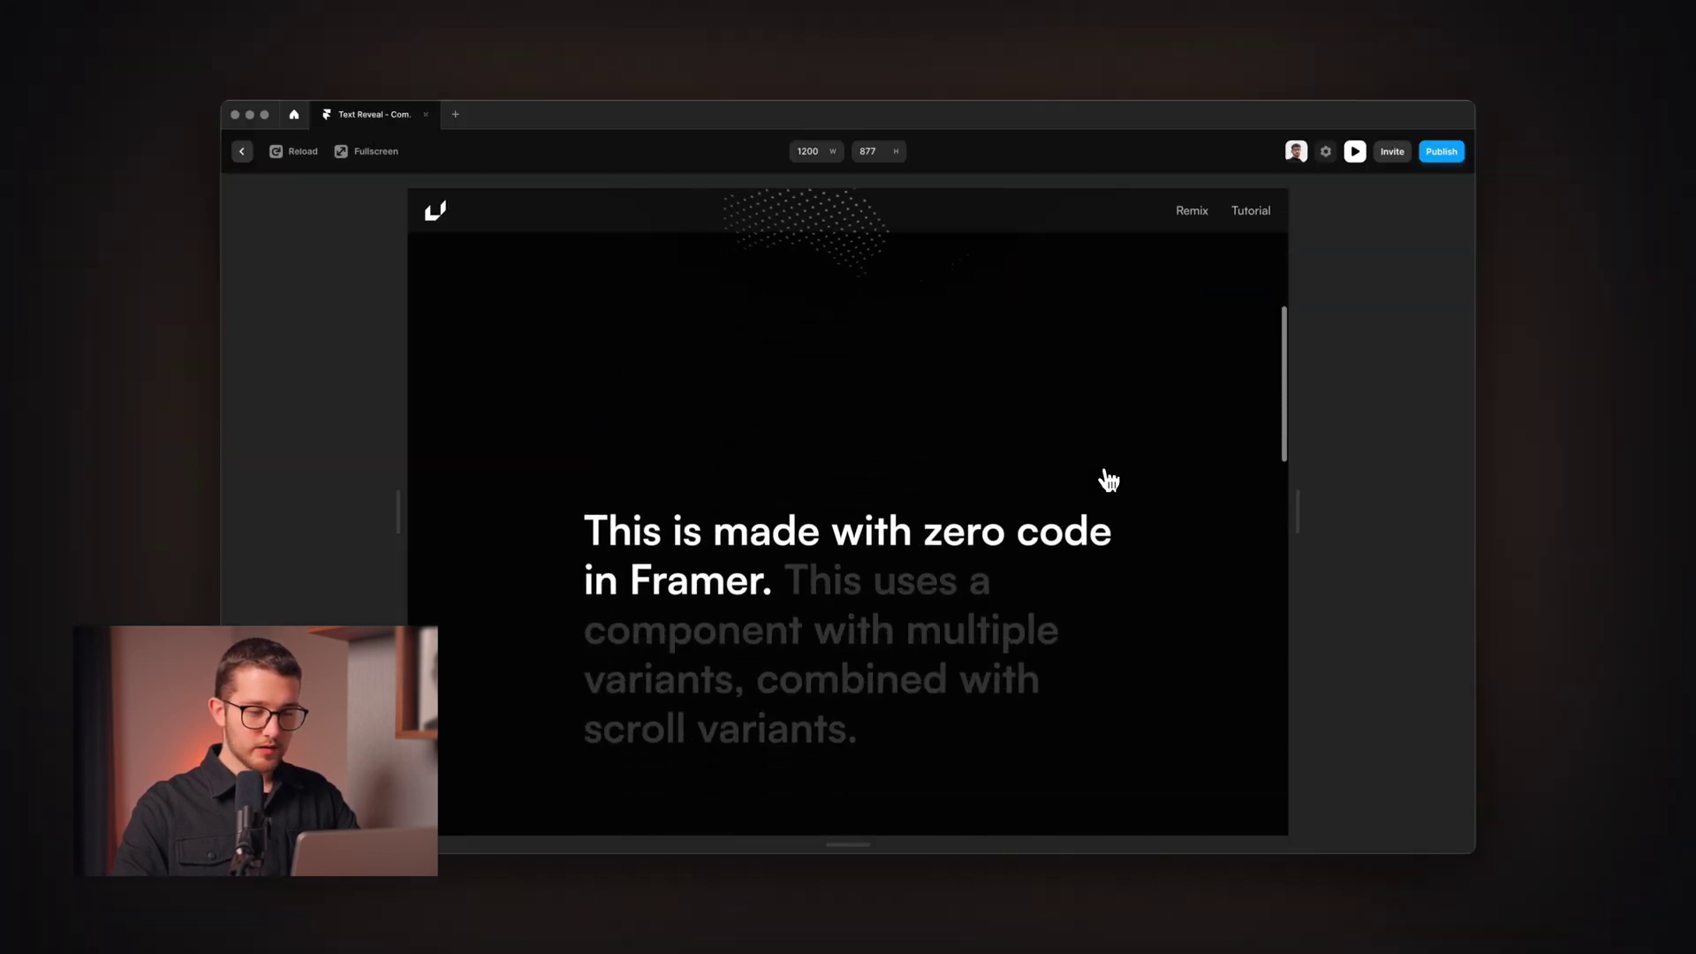
pyautogui.scroll(-3, 1109, 482)
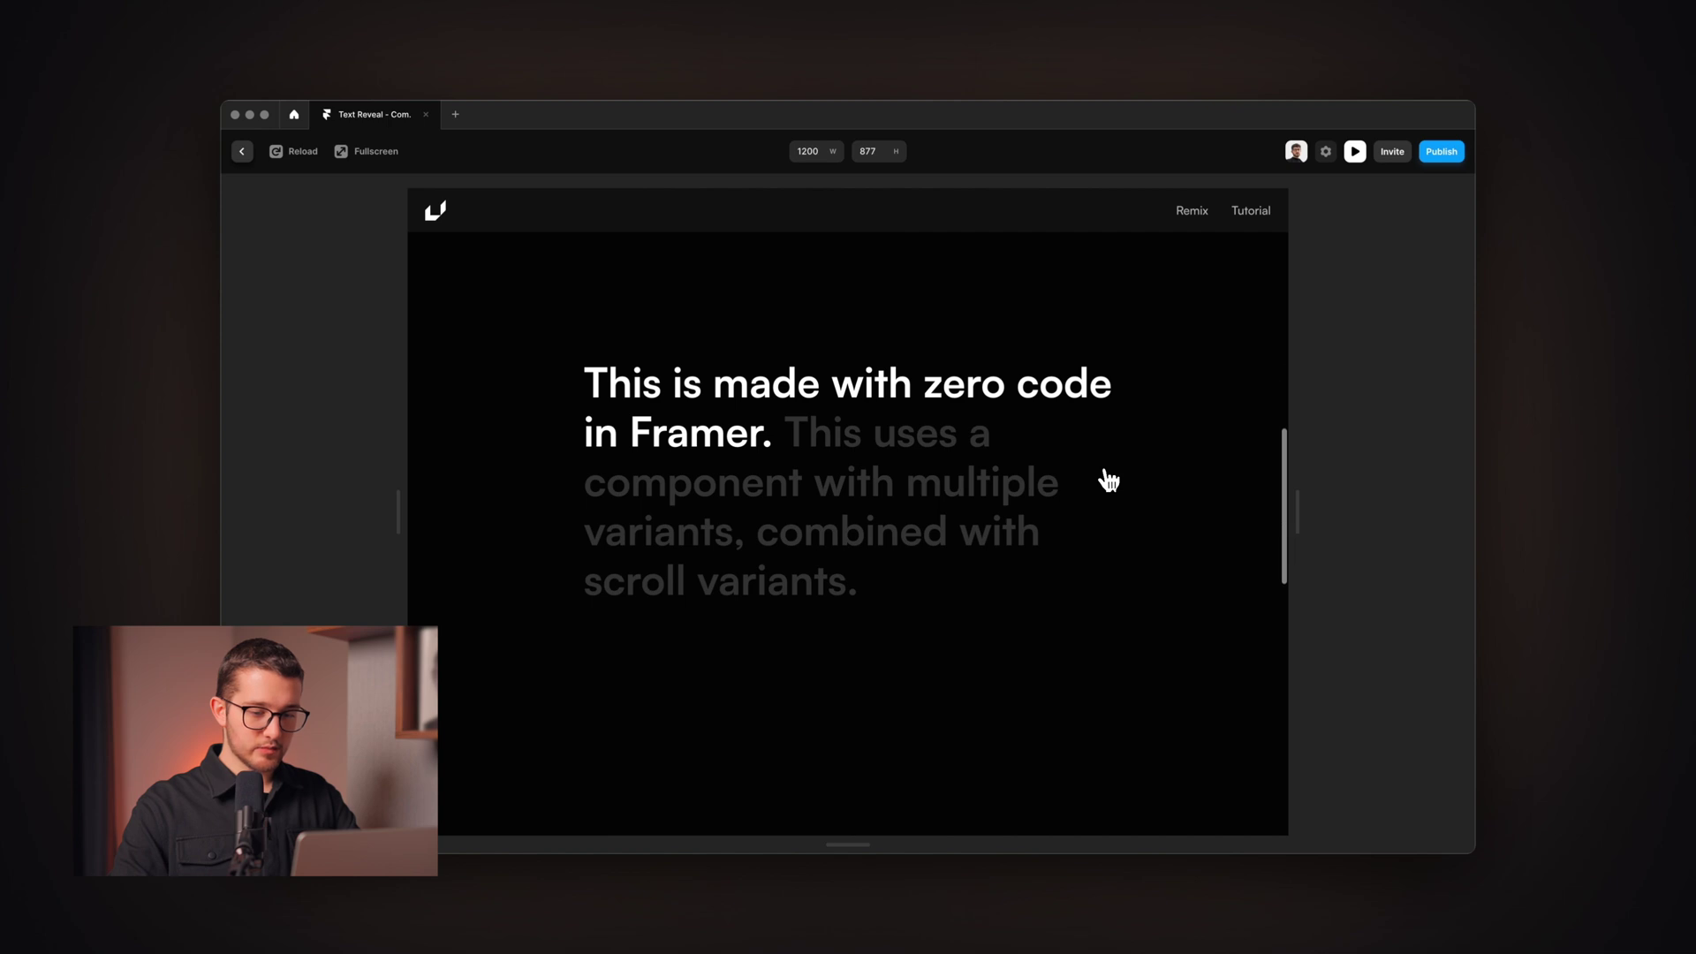
pyautogui.scroll(-3, 1109, 481)
pyautogui.scroll(5, 1108, 481)
pyautogui.scroll(5, 1109, 482)
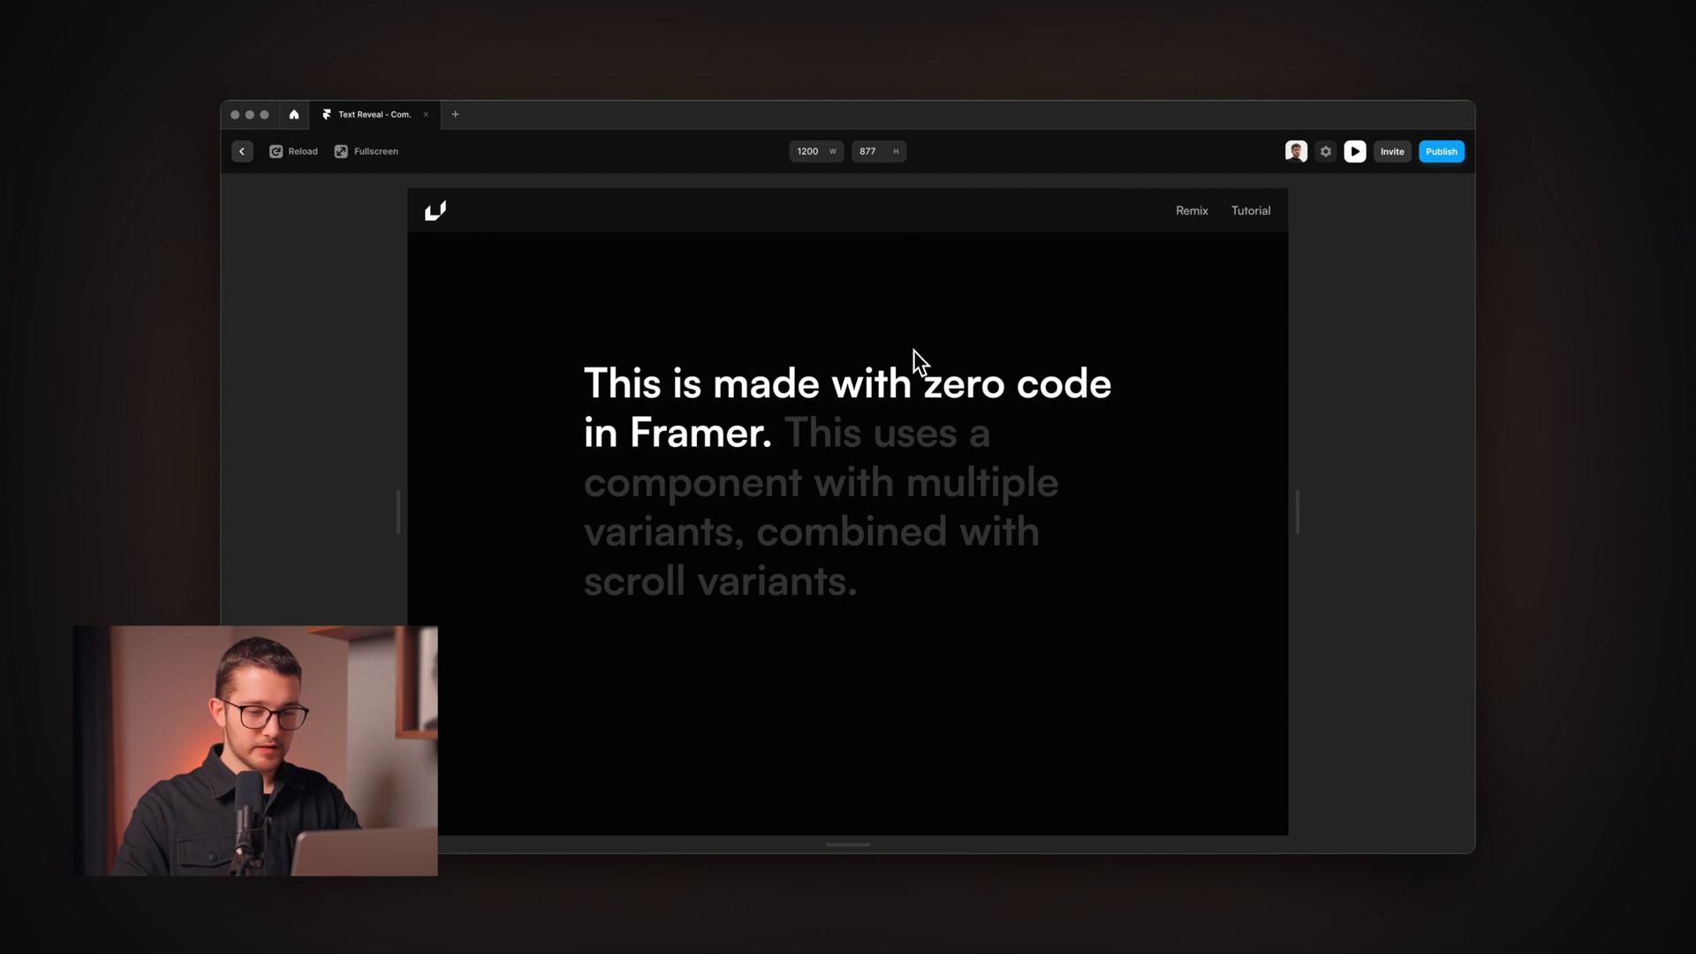
pyautogui.scroll(5, 913, 352)
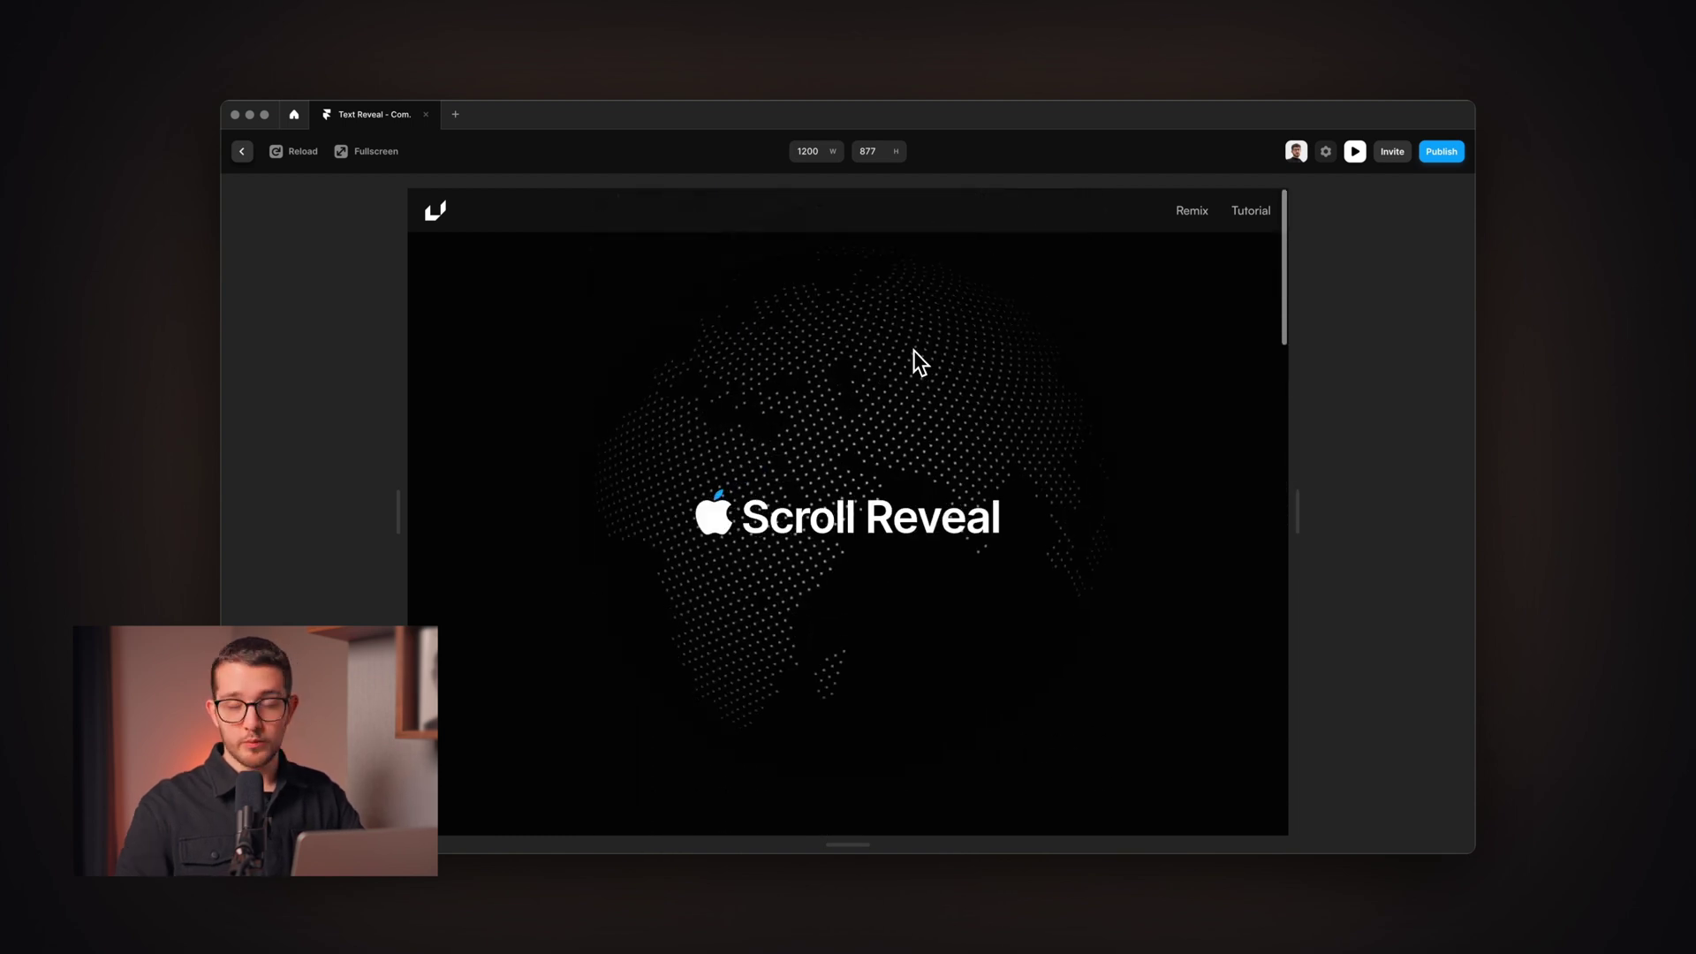
pyautogui.scroll(-5, 913, 351)
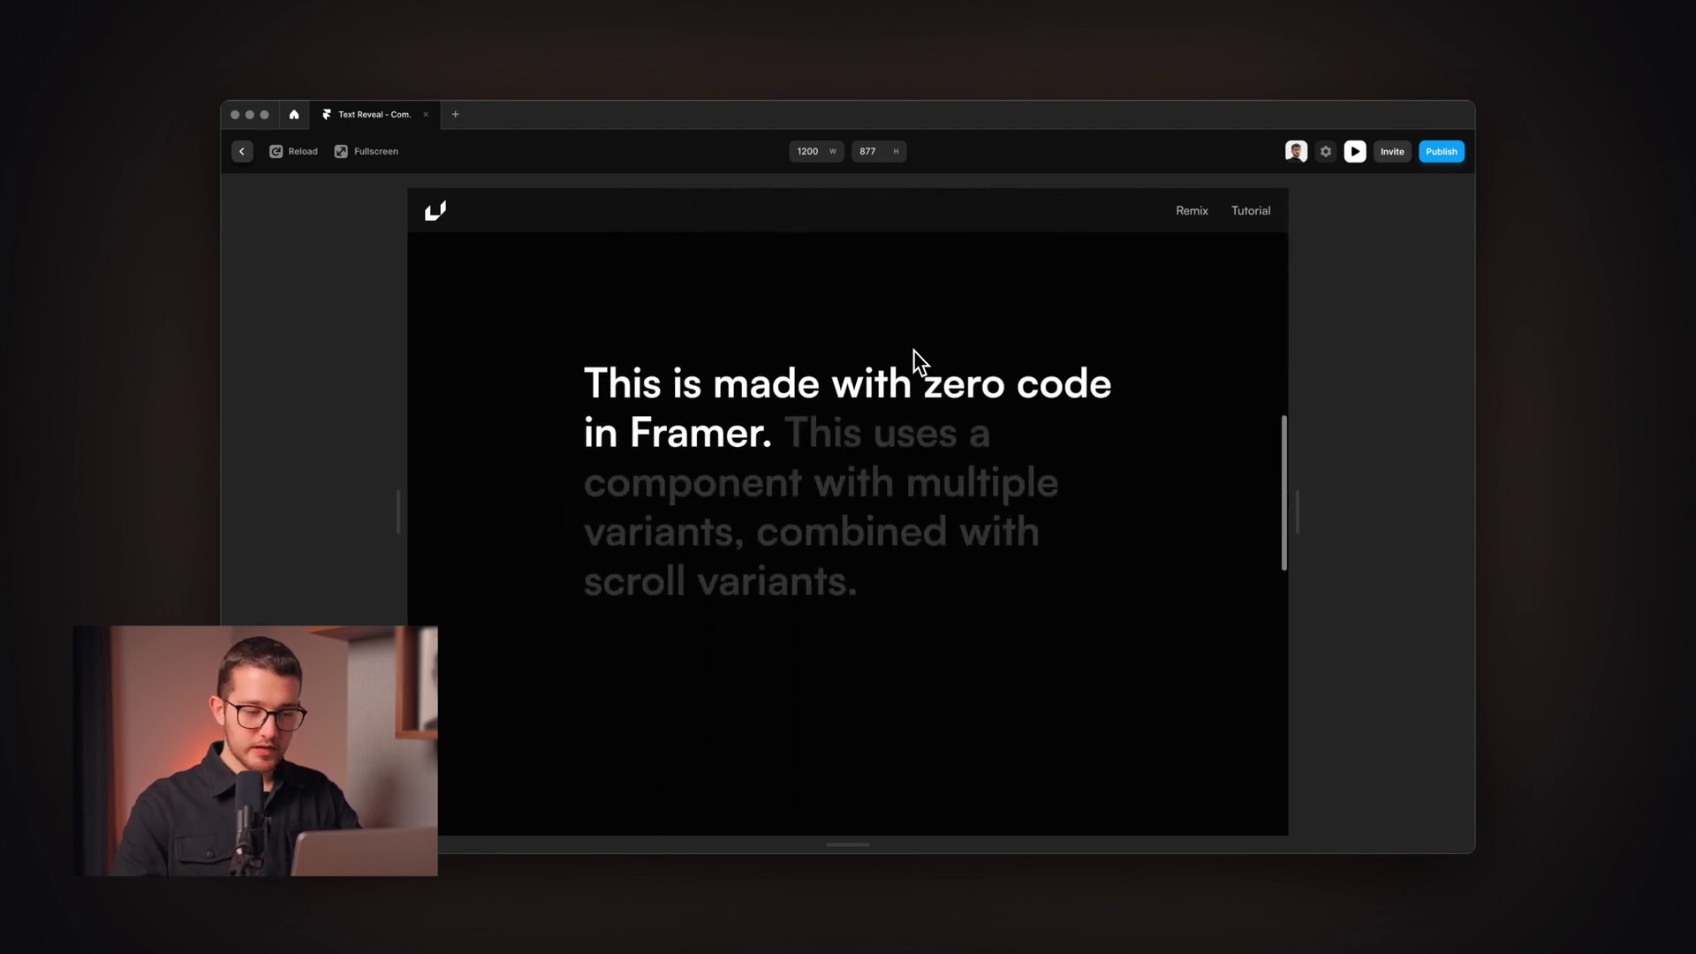
pyautogui.scroll(-5, 914, 352)
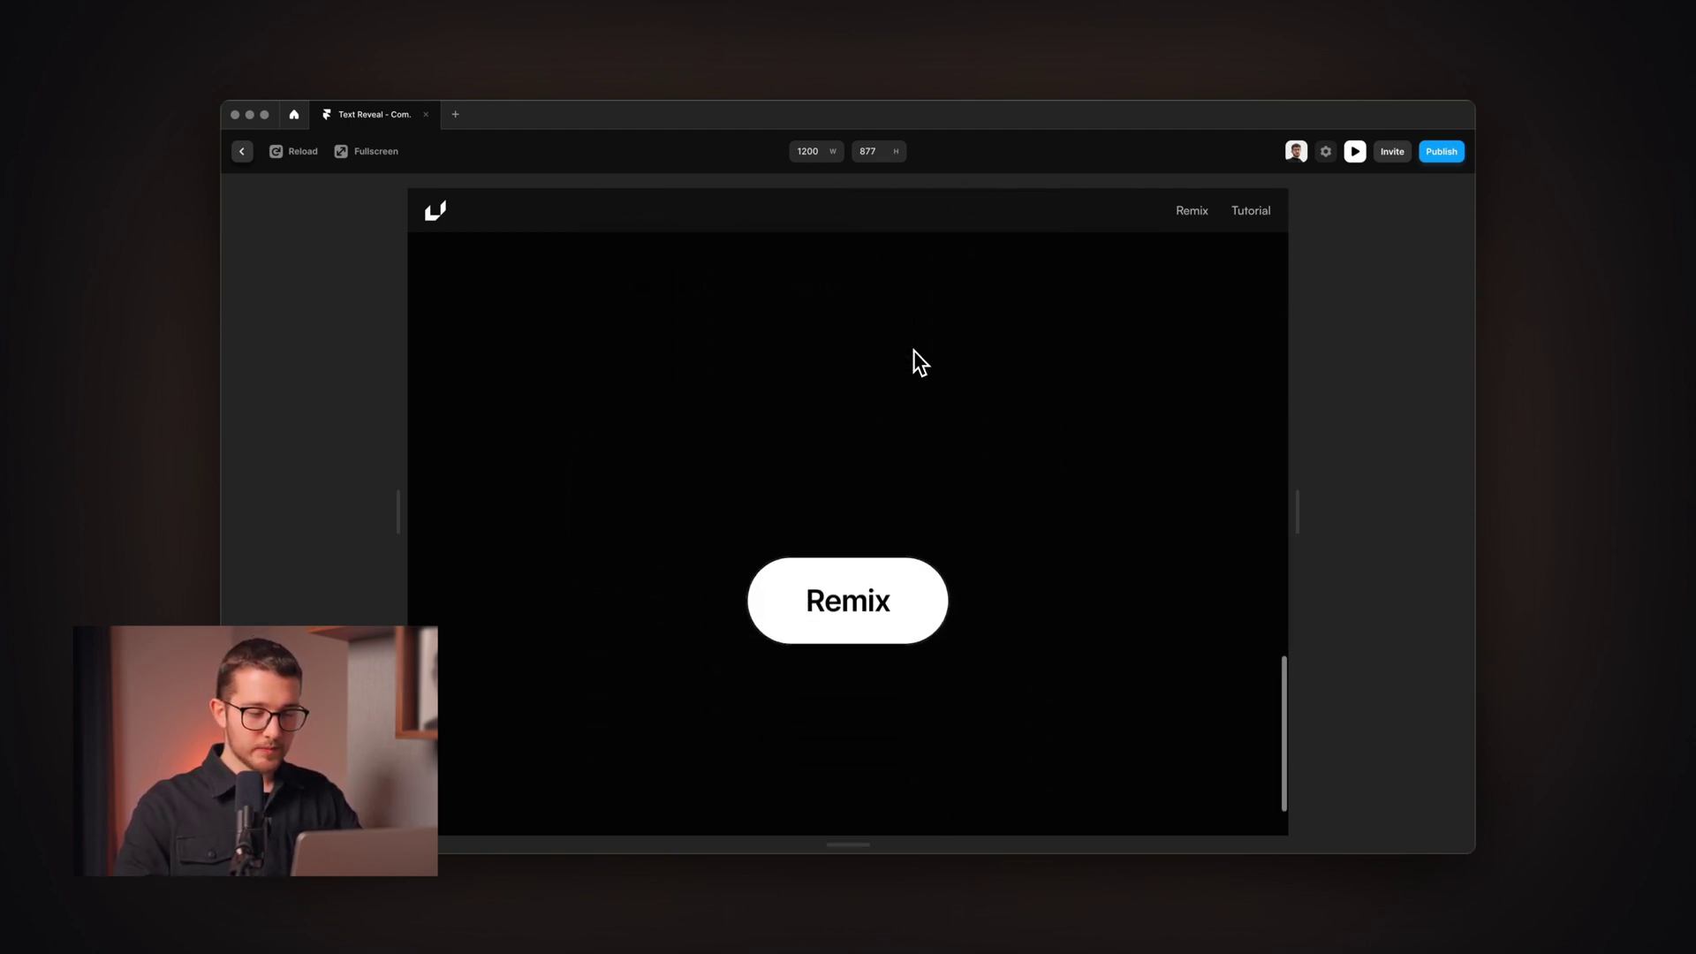
pyautogui.scroll(5, 914, 352)
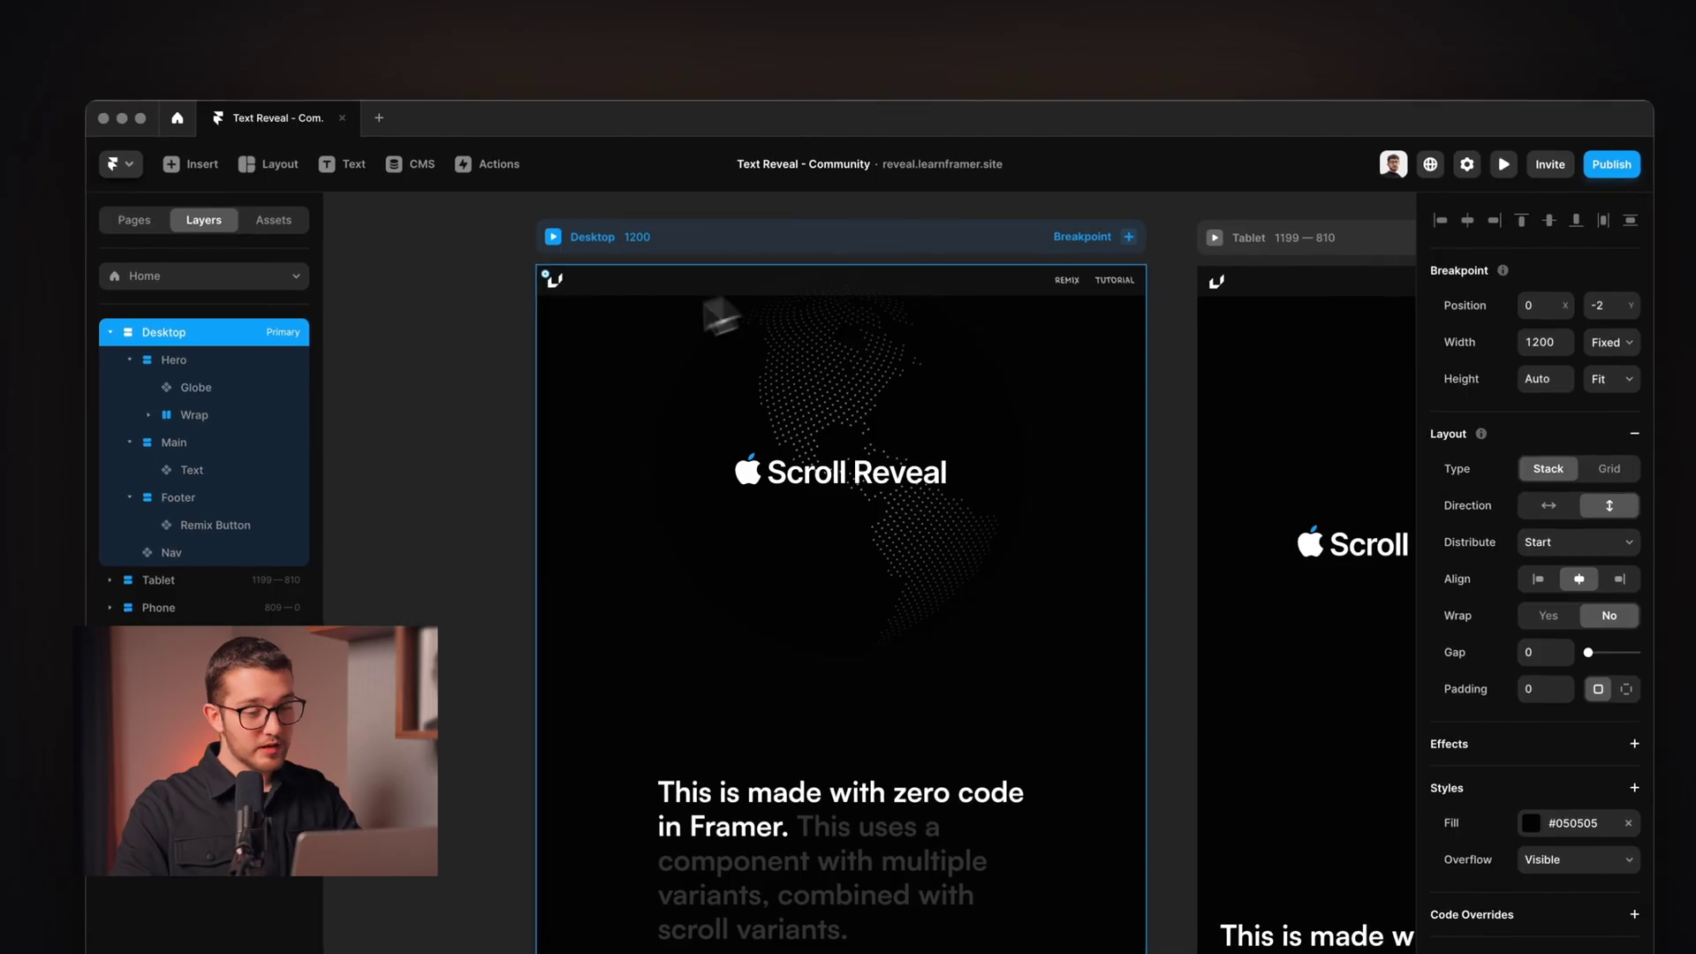
# Step: Examine the overflow options of the Main section and Desktop breakpoint, along with the Text component's position type
pyautogui.click(238, 440)
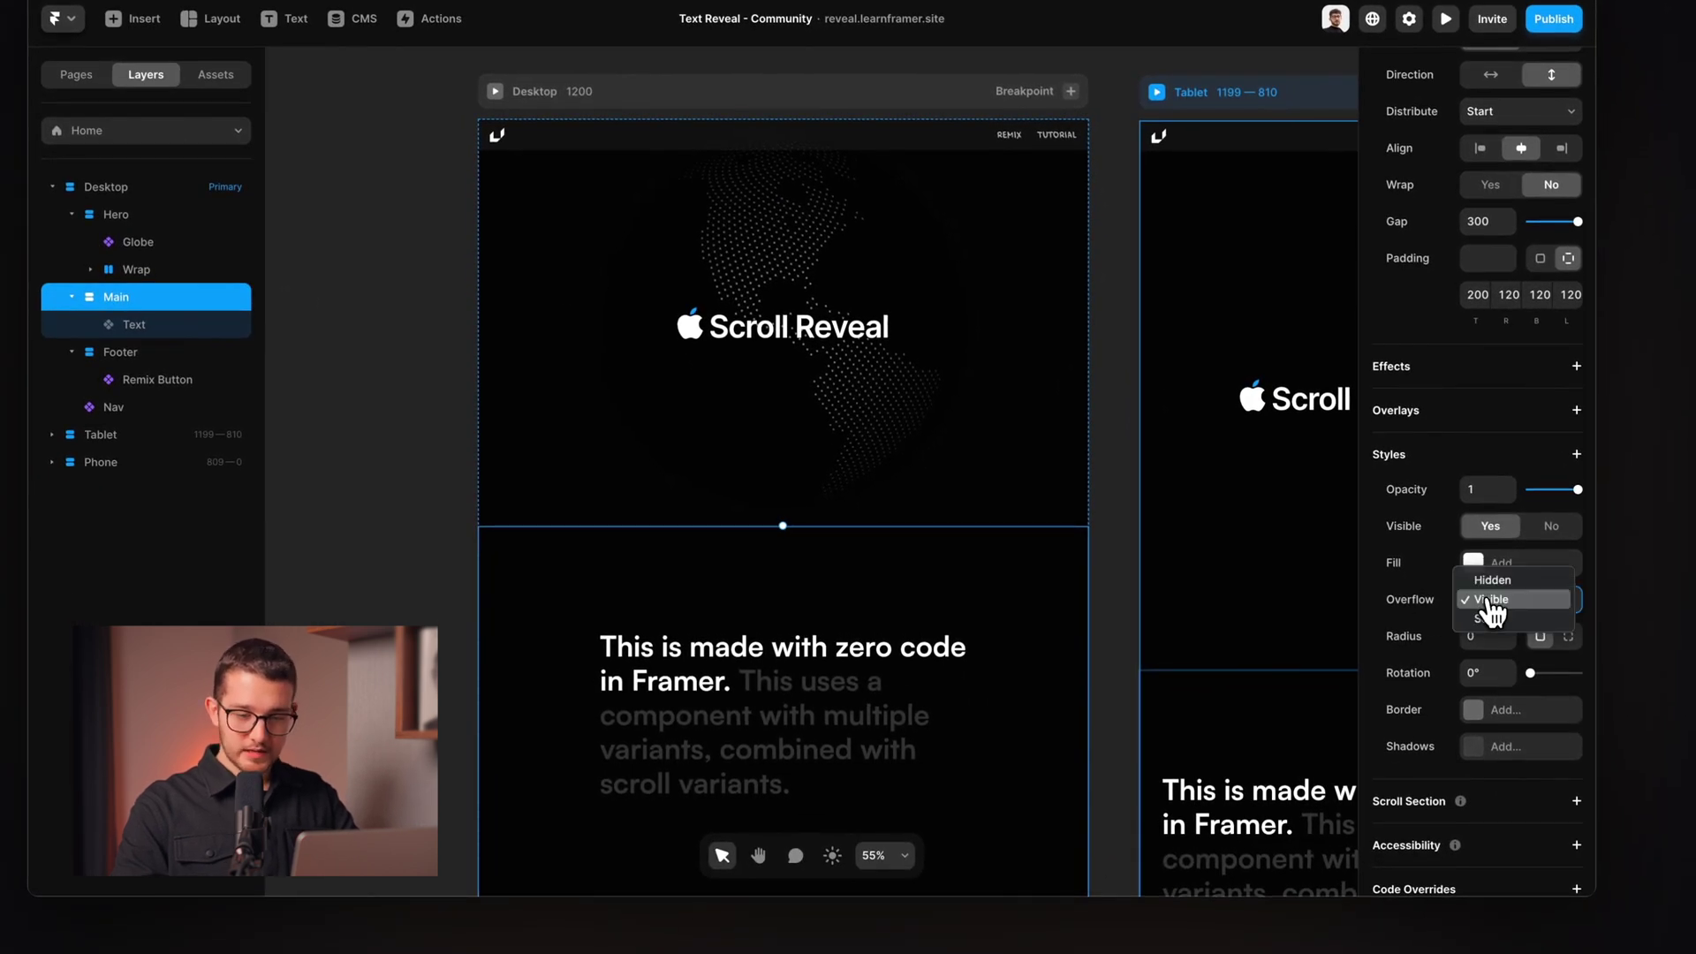
pyautogui.click(811, 655)
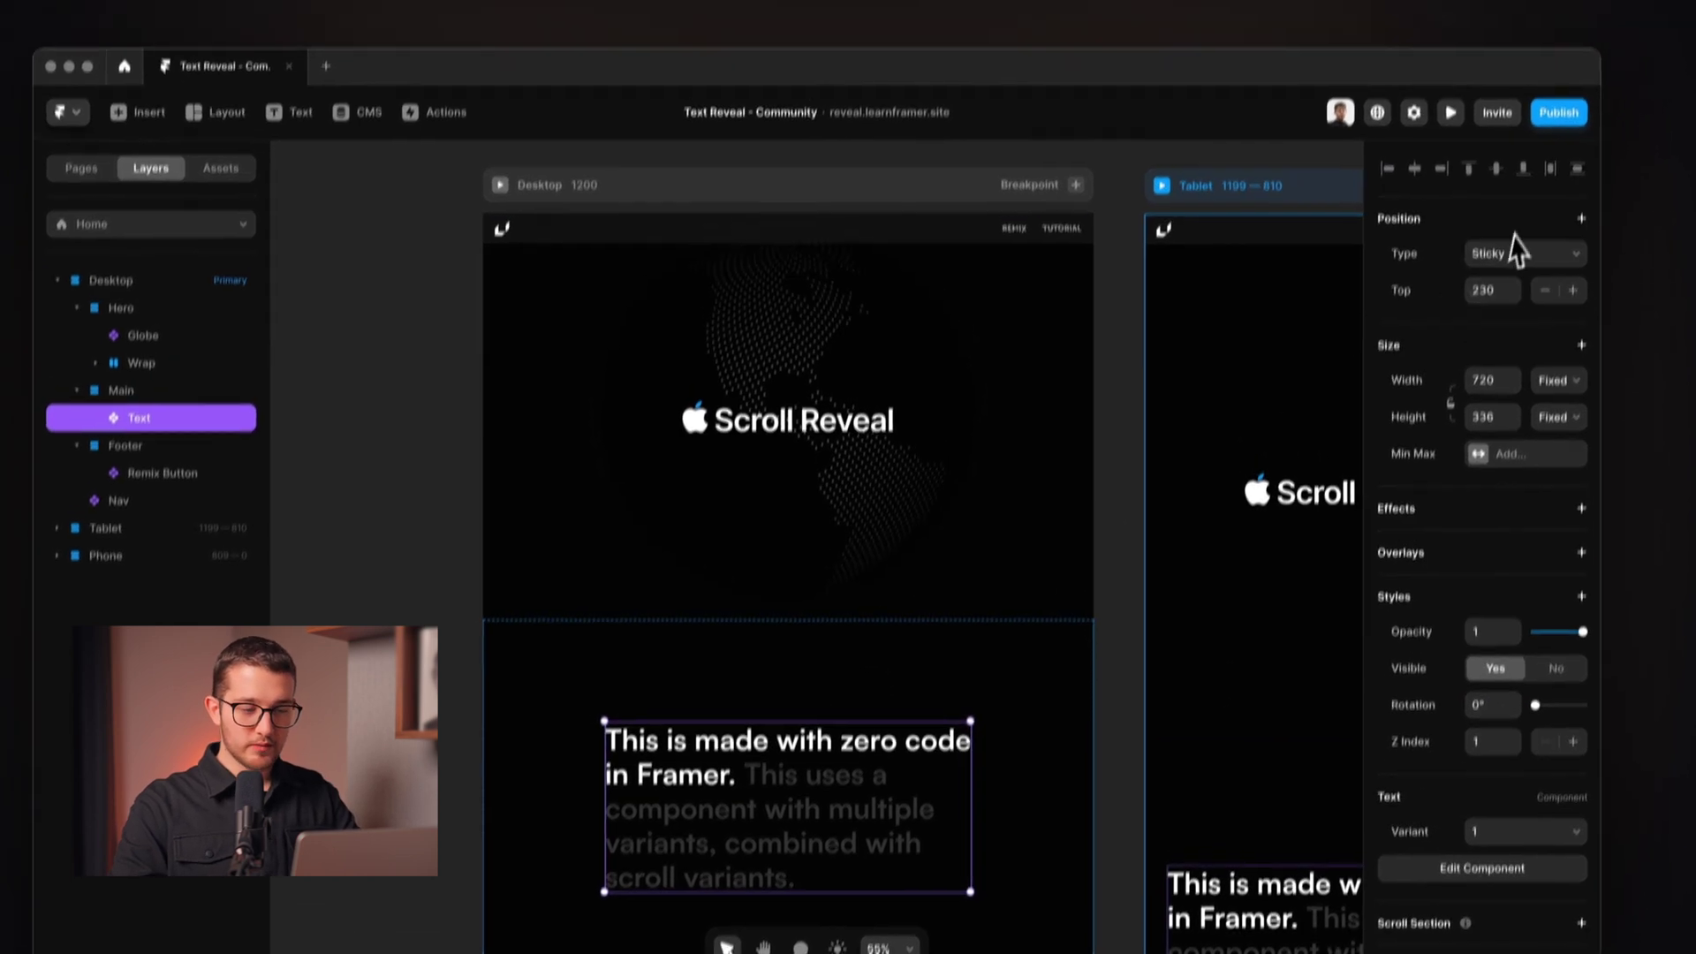
pyautogui.click(121, 439)
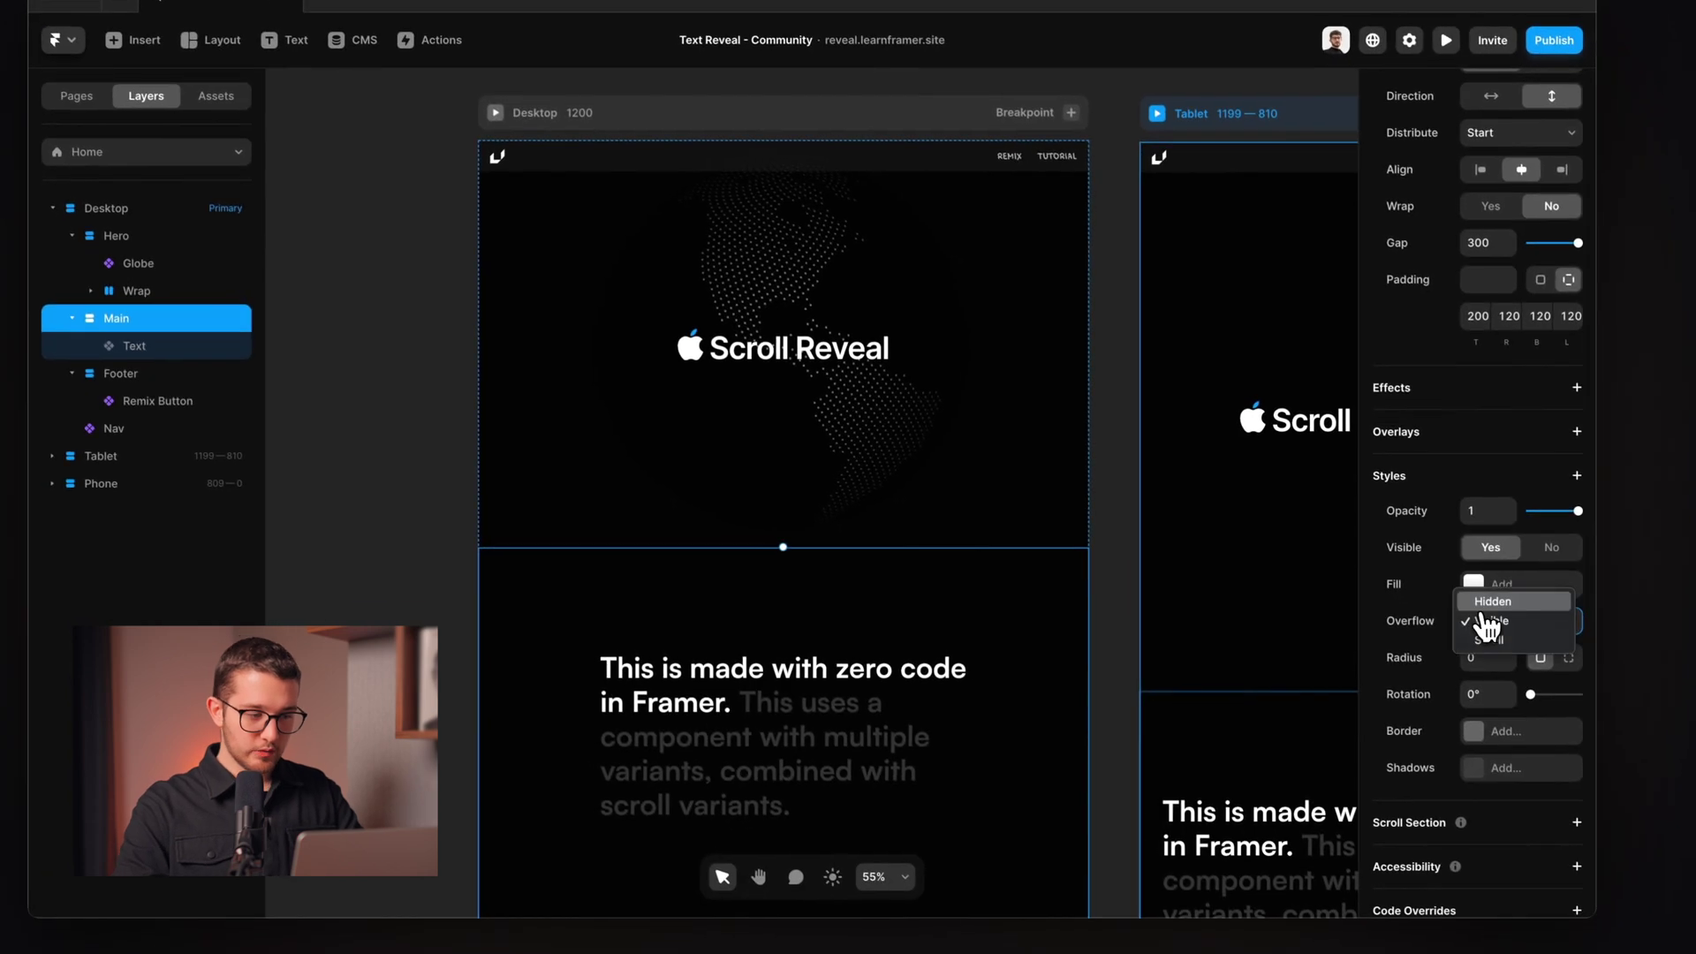
pyautogui.click(1557, 715)
pyautogui.click(1489, 621)
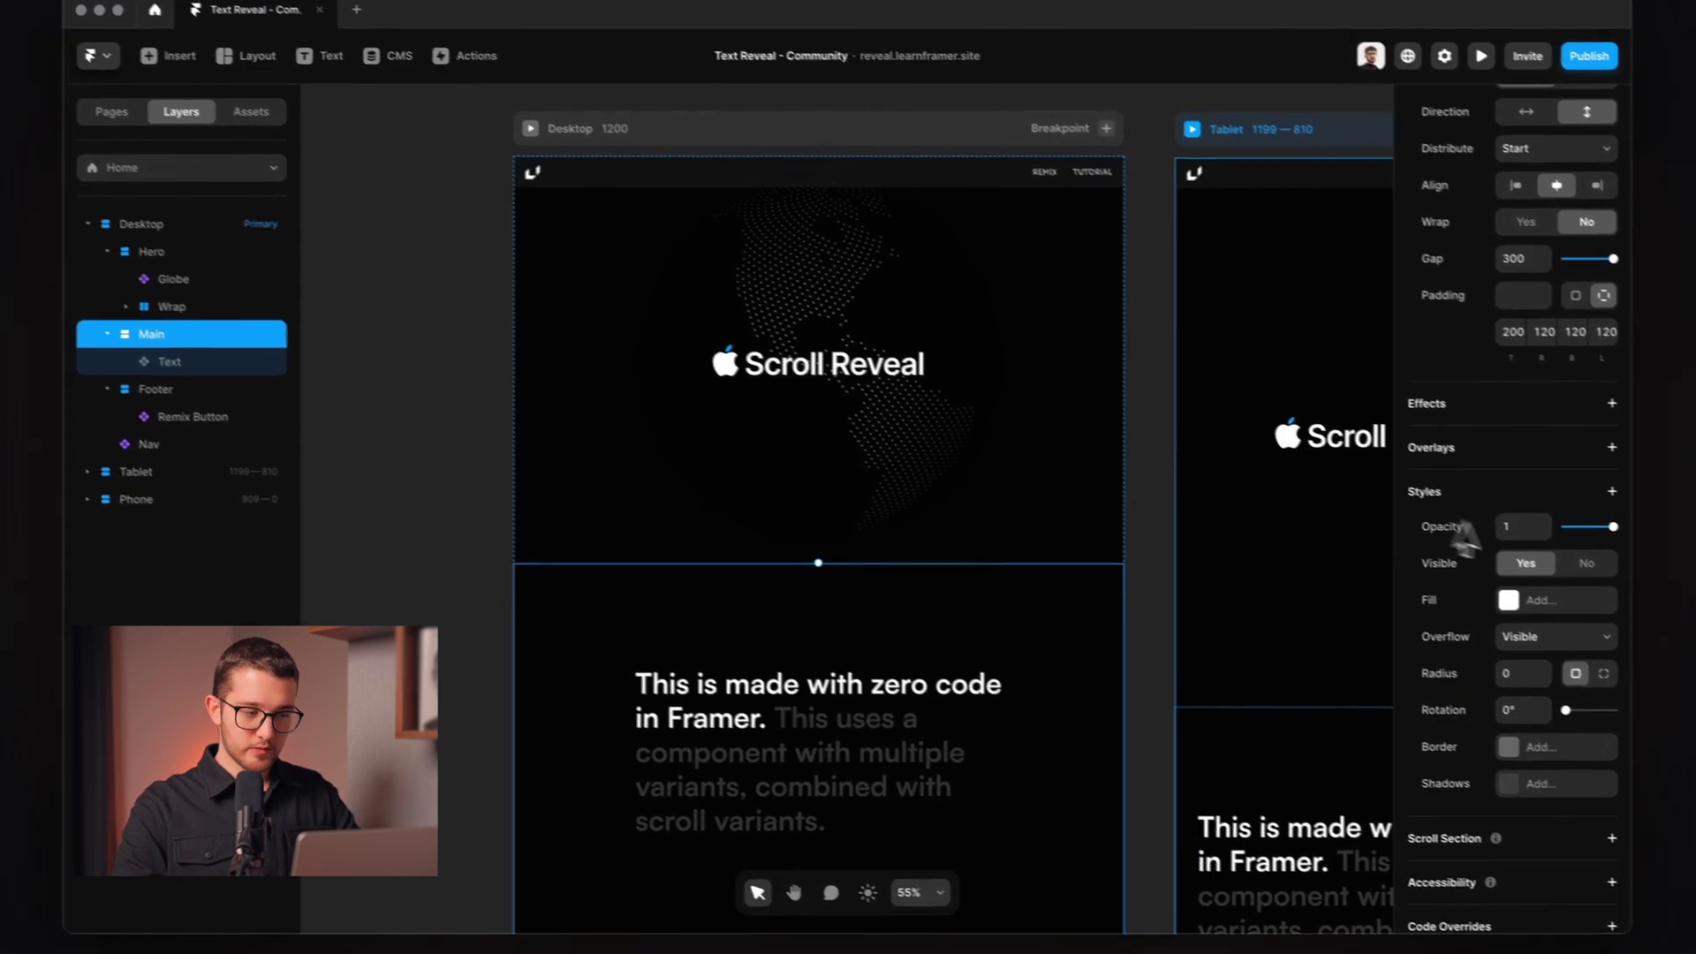
pyautogui.click(1523, 637)
pyautogui.click(1518, 638)
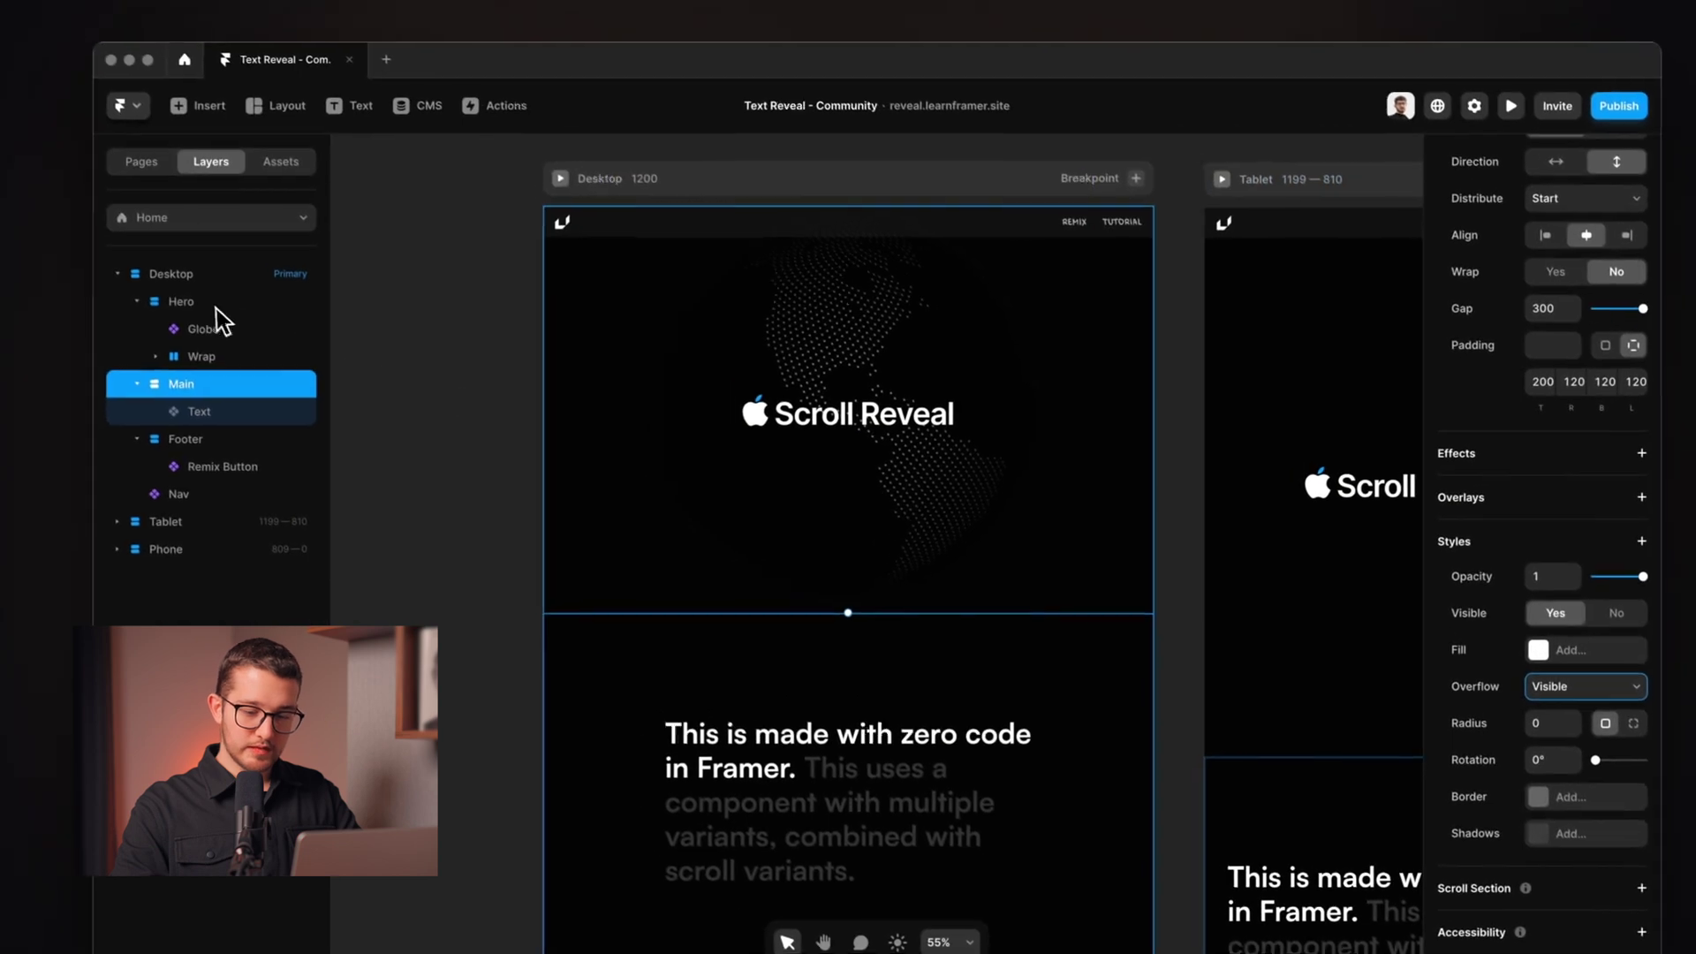
pyautogui.click(221, 273)
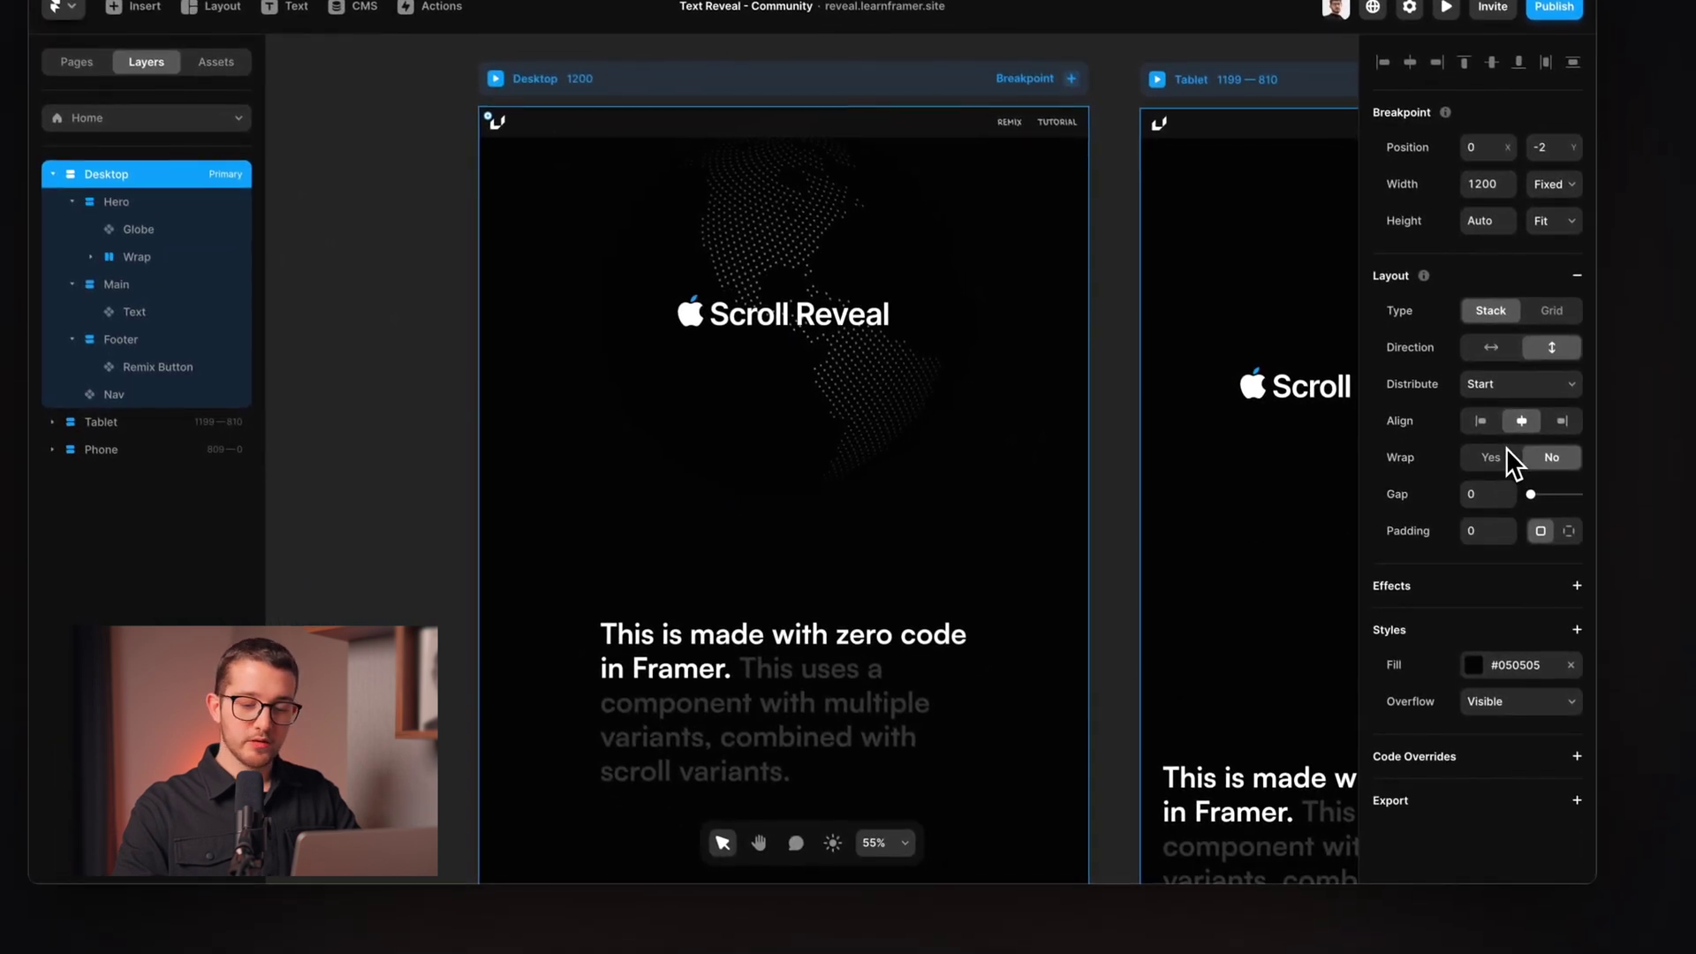
# Step: Check that the Desktop breakpoint's overflow is set to Visible, and review the Text component's sticky position settings
pyautogui.click(1564, 702)
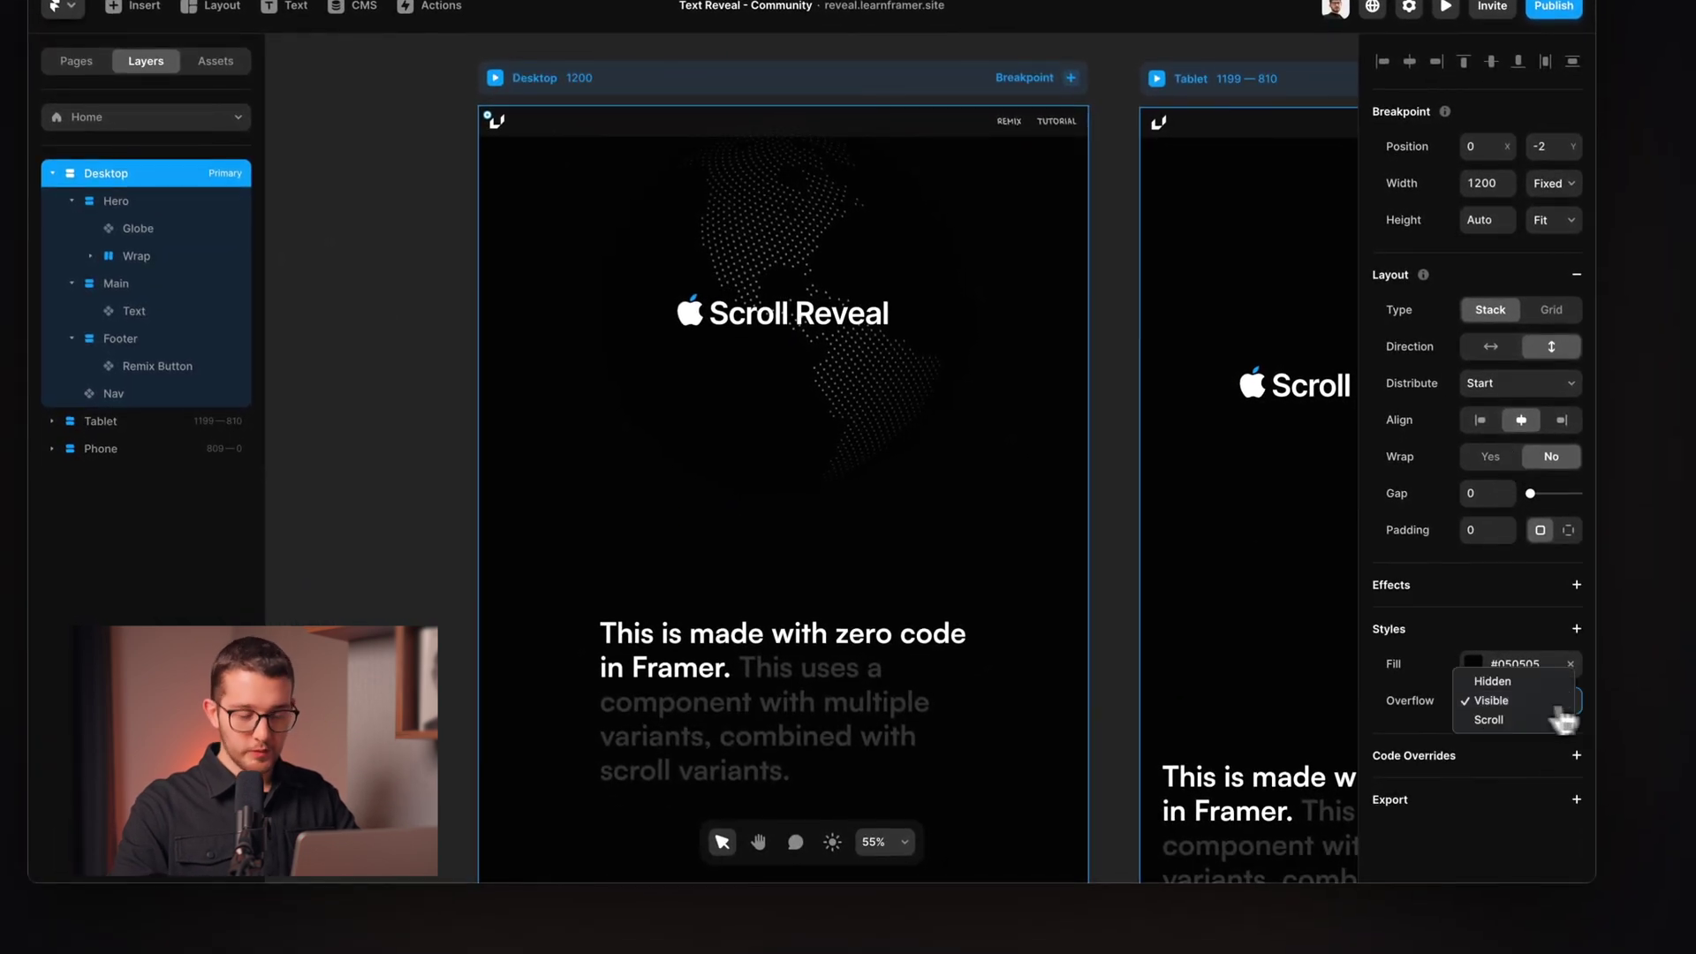
pyautogui.click(1502, 701)
pyautogui.click(1120, 523)
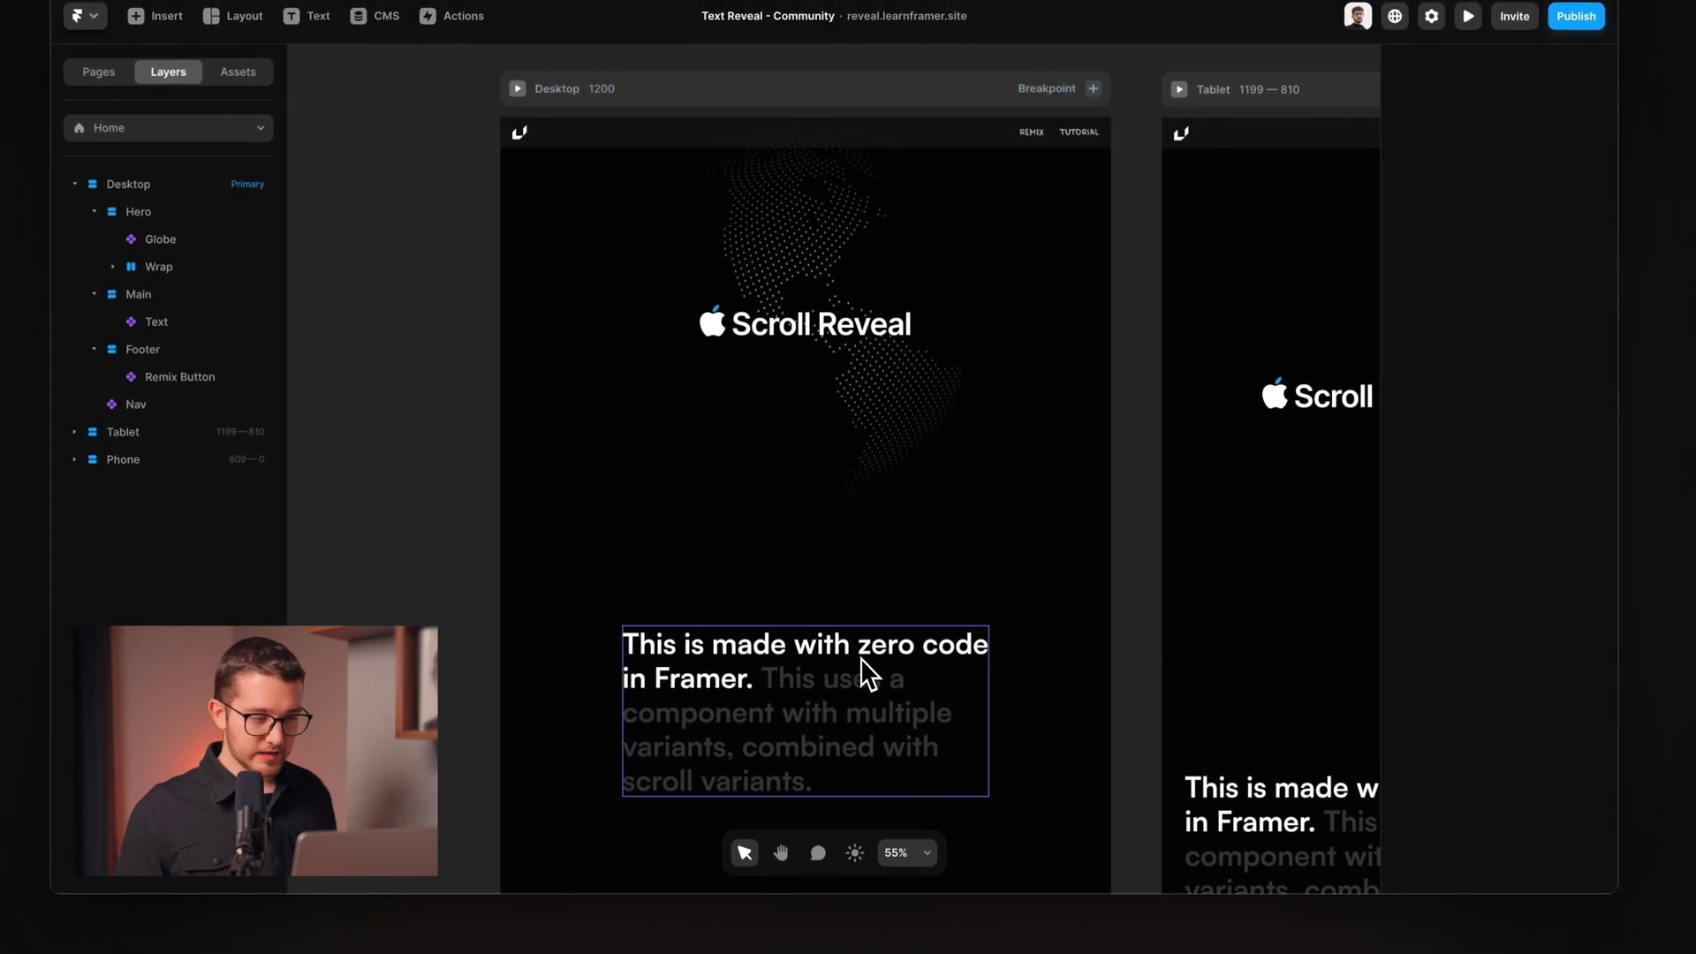
pyautogui.click(868, 675)
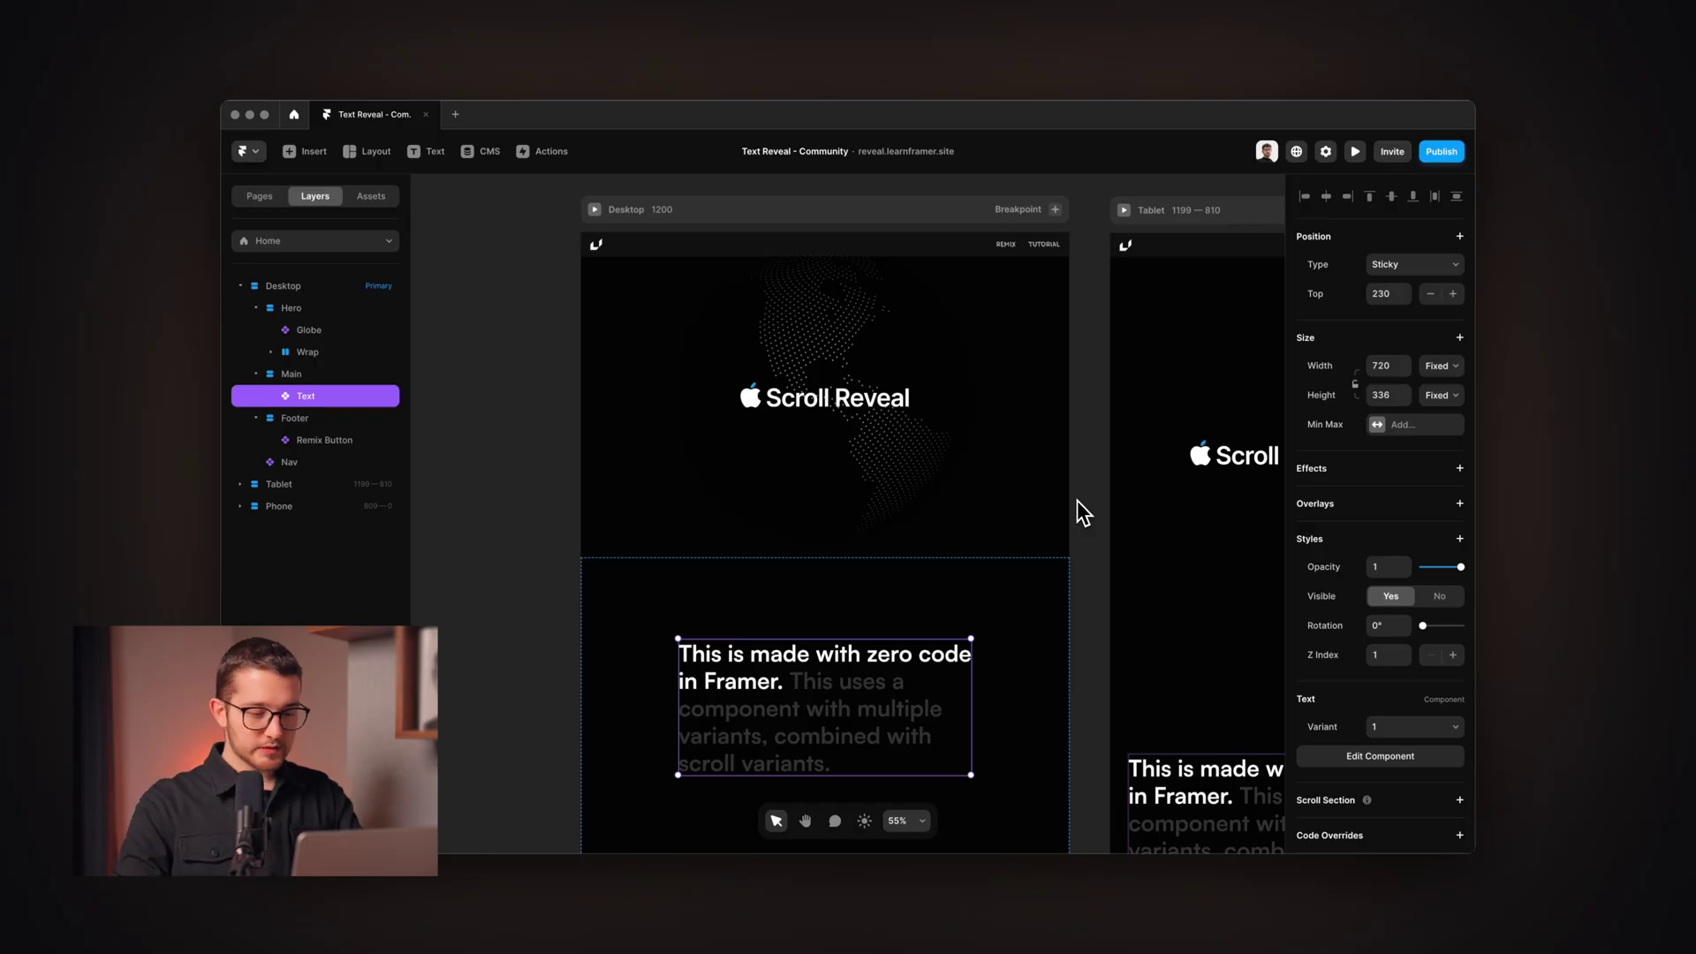
pyautogui.click(1078, 500)
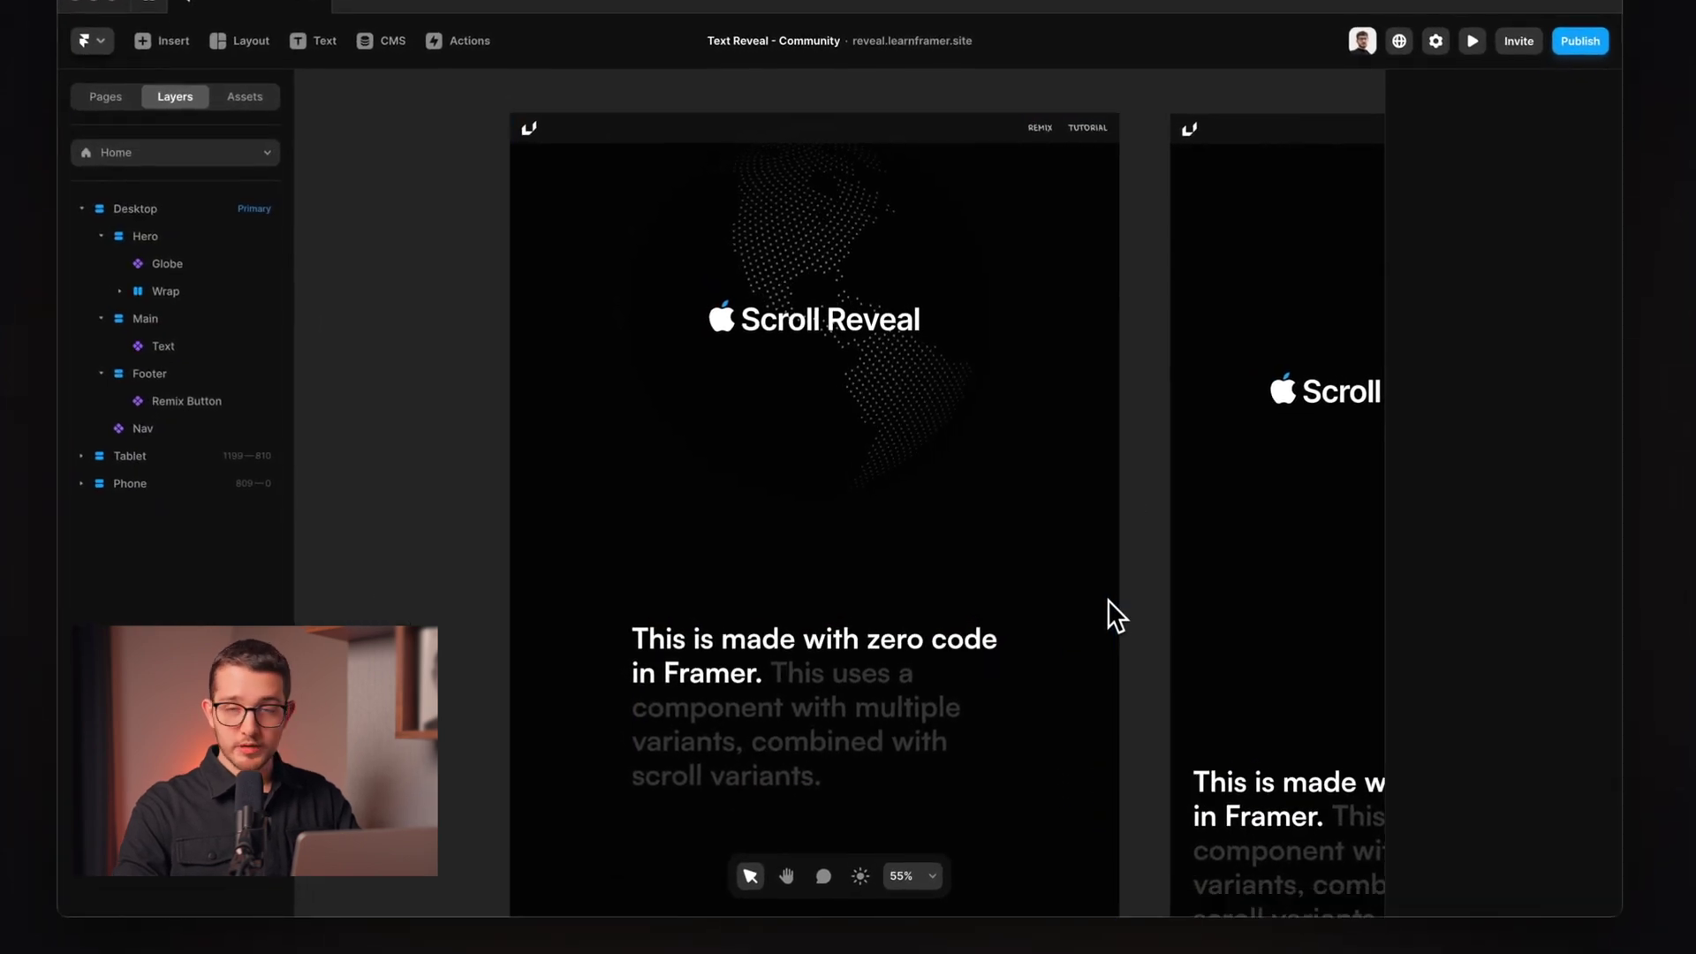
# Step: Draw a frame about 799 by 63 below the text in the Main section and set its width to Fill
pyautogui.scroll(-4, 1063, 600)
pyautogui.scroll(-1, 1110, 601)
pyautogui.click(767, 528)
pyautogui.press('f')
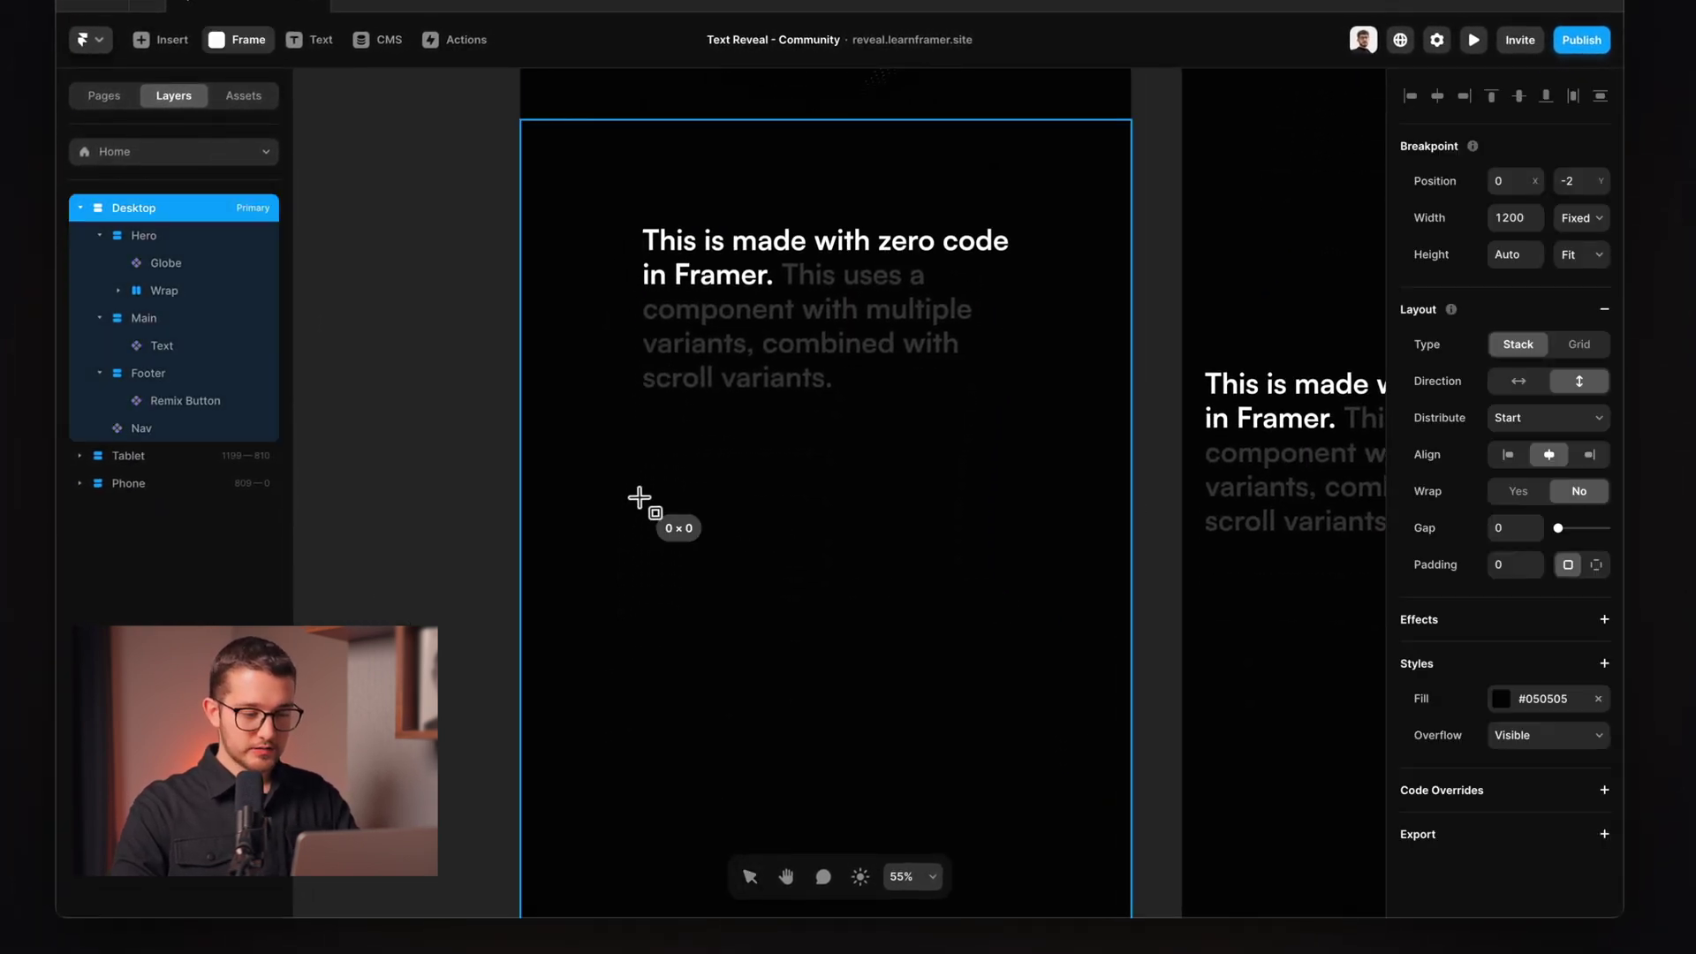
pyautogui.moveTo(639, 498); pyautogui.dragTo(1045, 530)
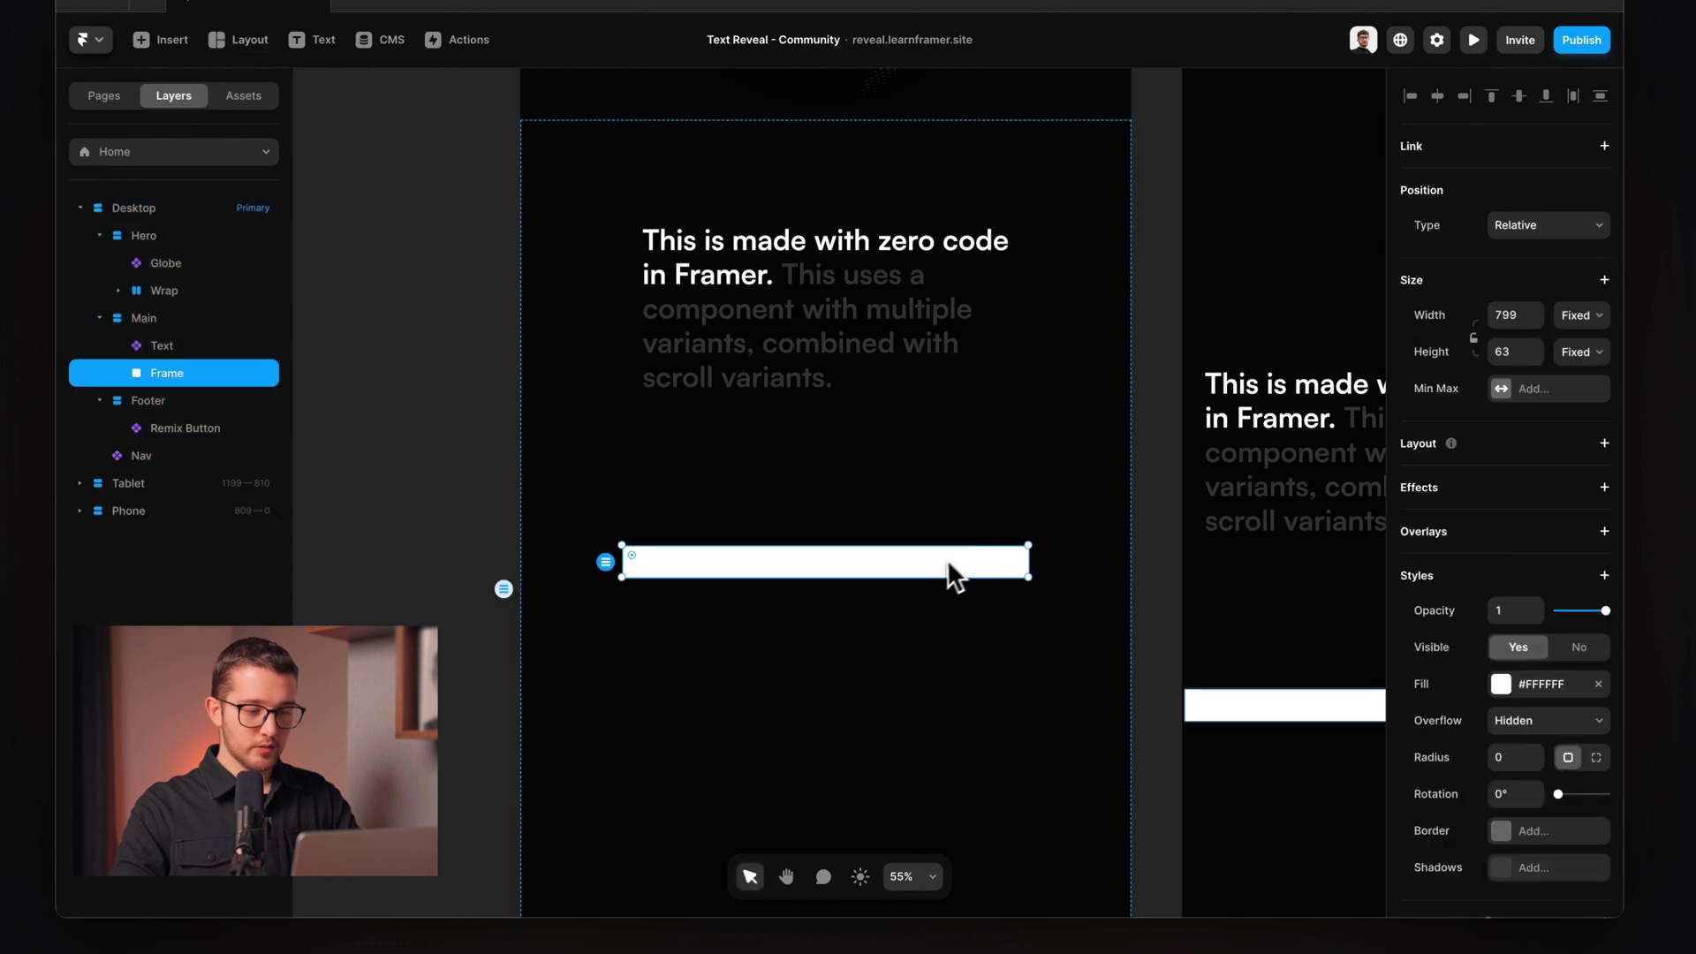
pyautogui.click(1580, 315)
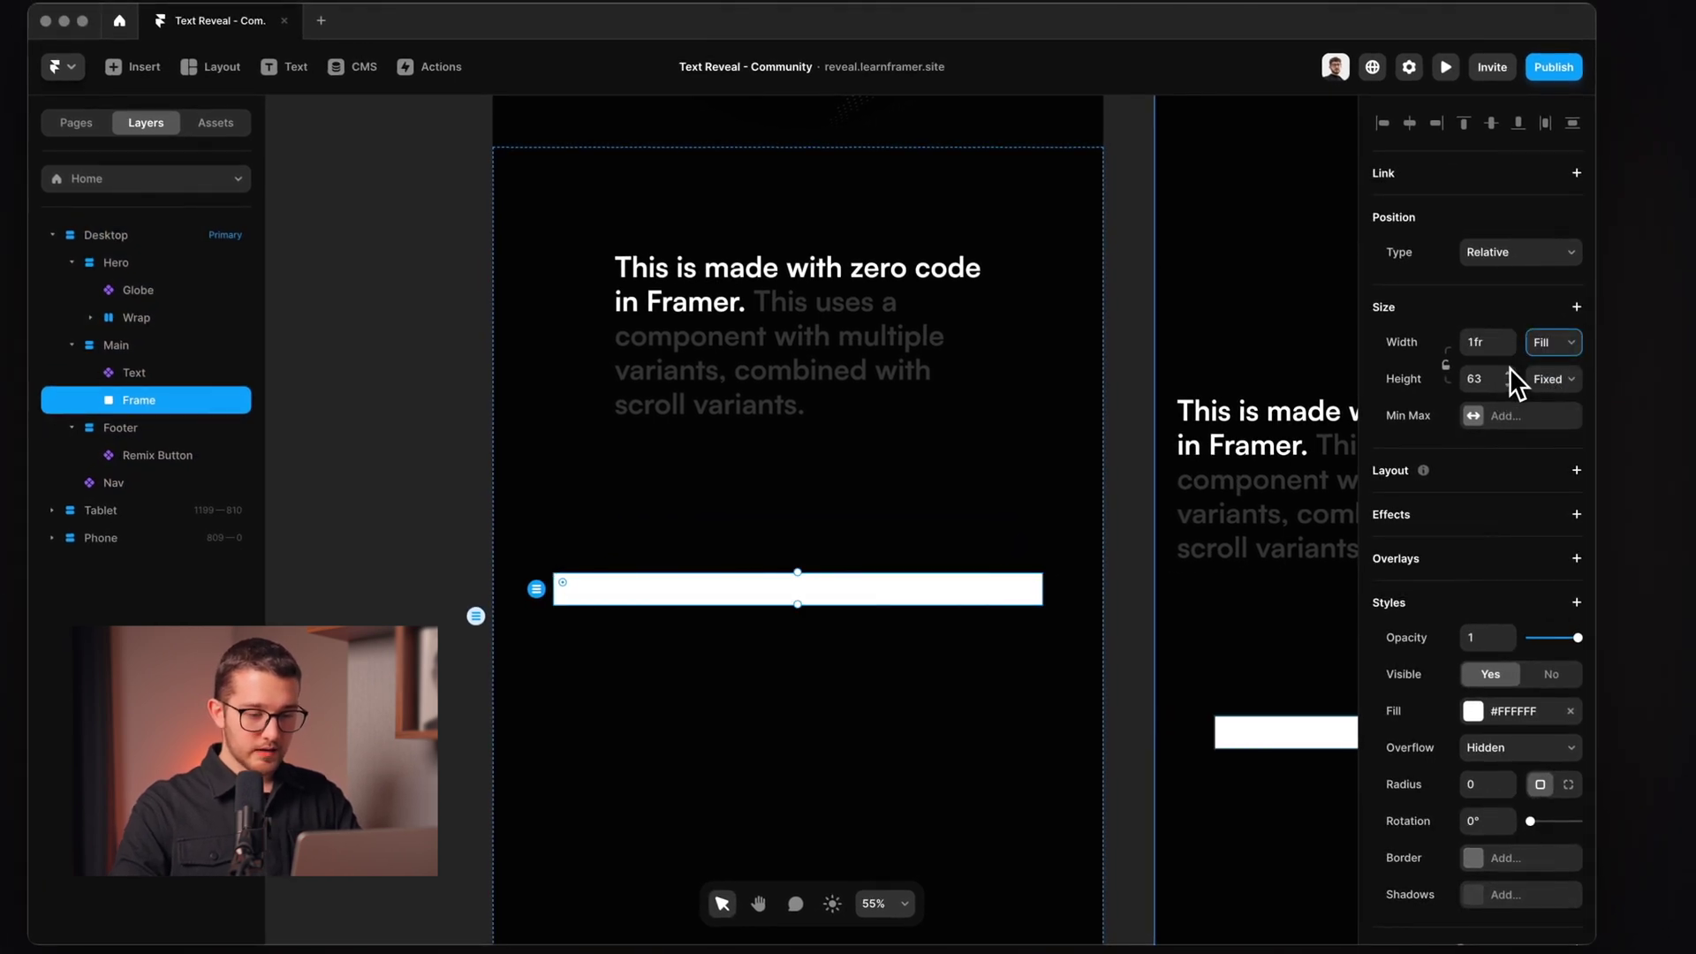
pyautogui.click(1011, 603)
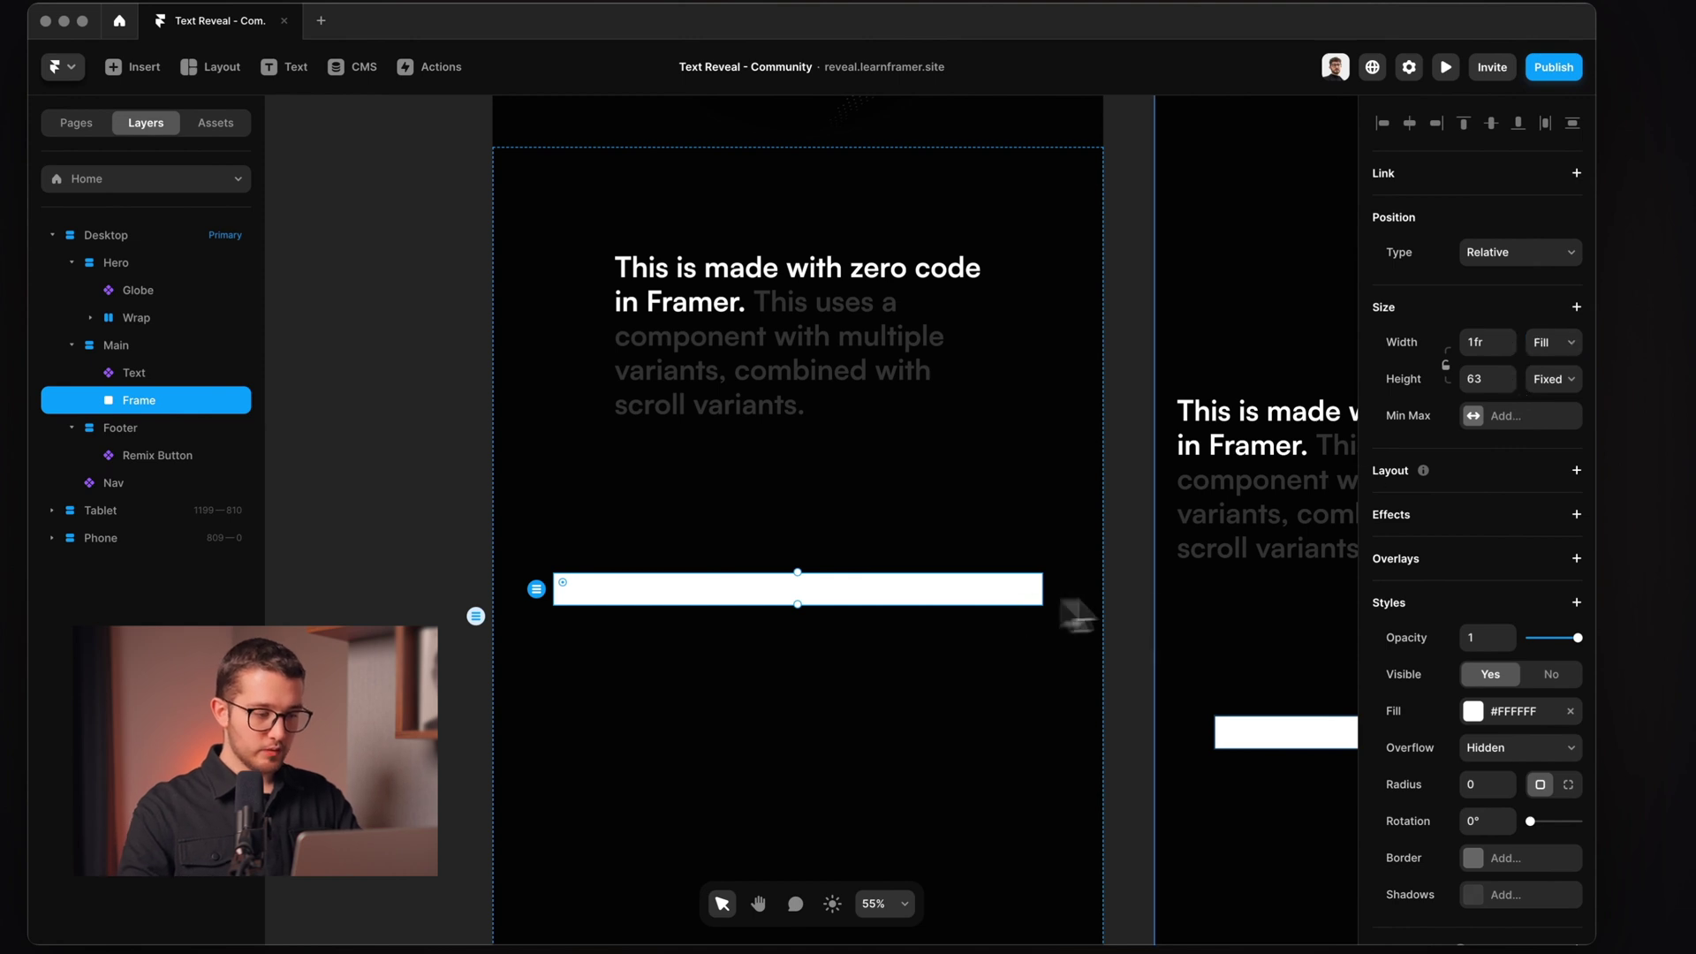
# Step: Rename the new frame as 1 and duplicate it within the Main section
pyautogui.doubleClick(146, 401)
pyautogui.write('1')
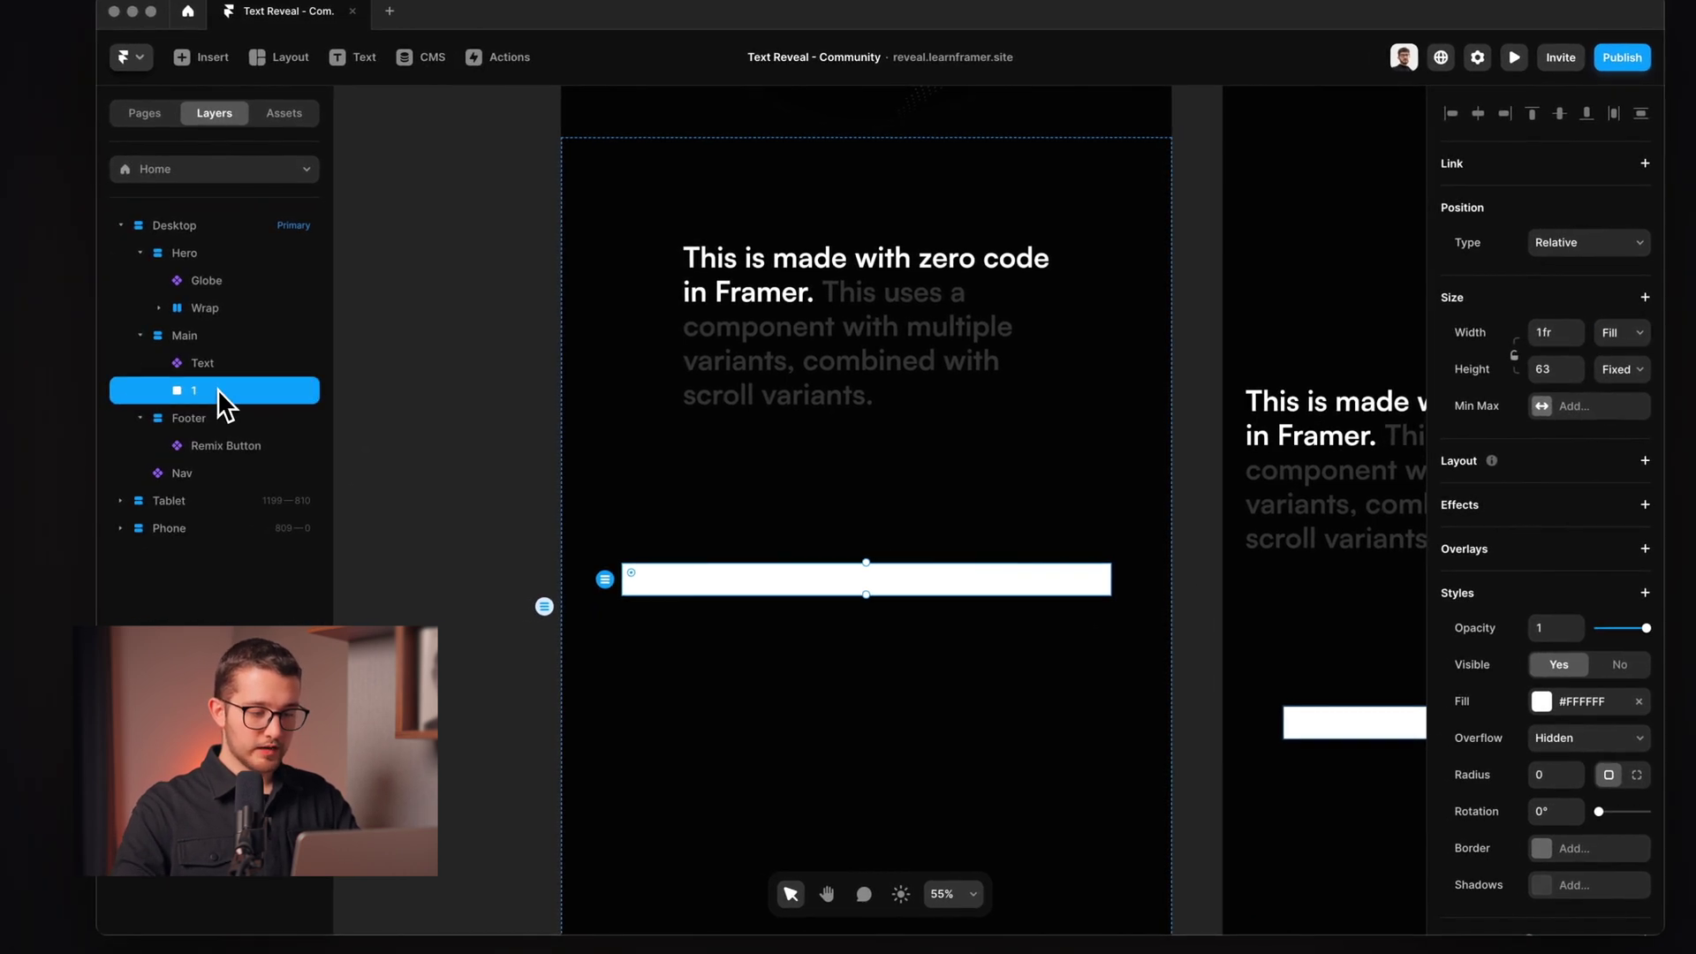
pyautogui.press('super+d')
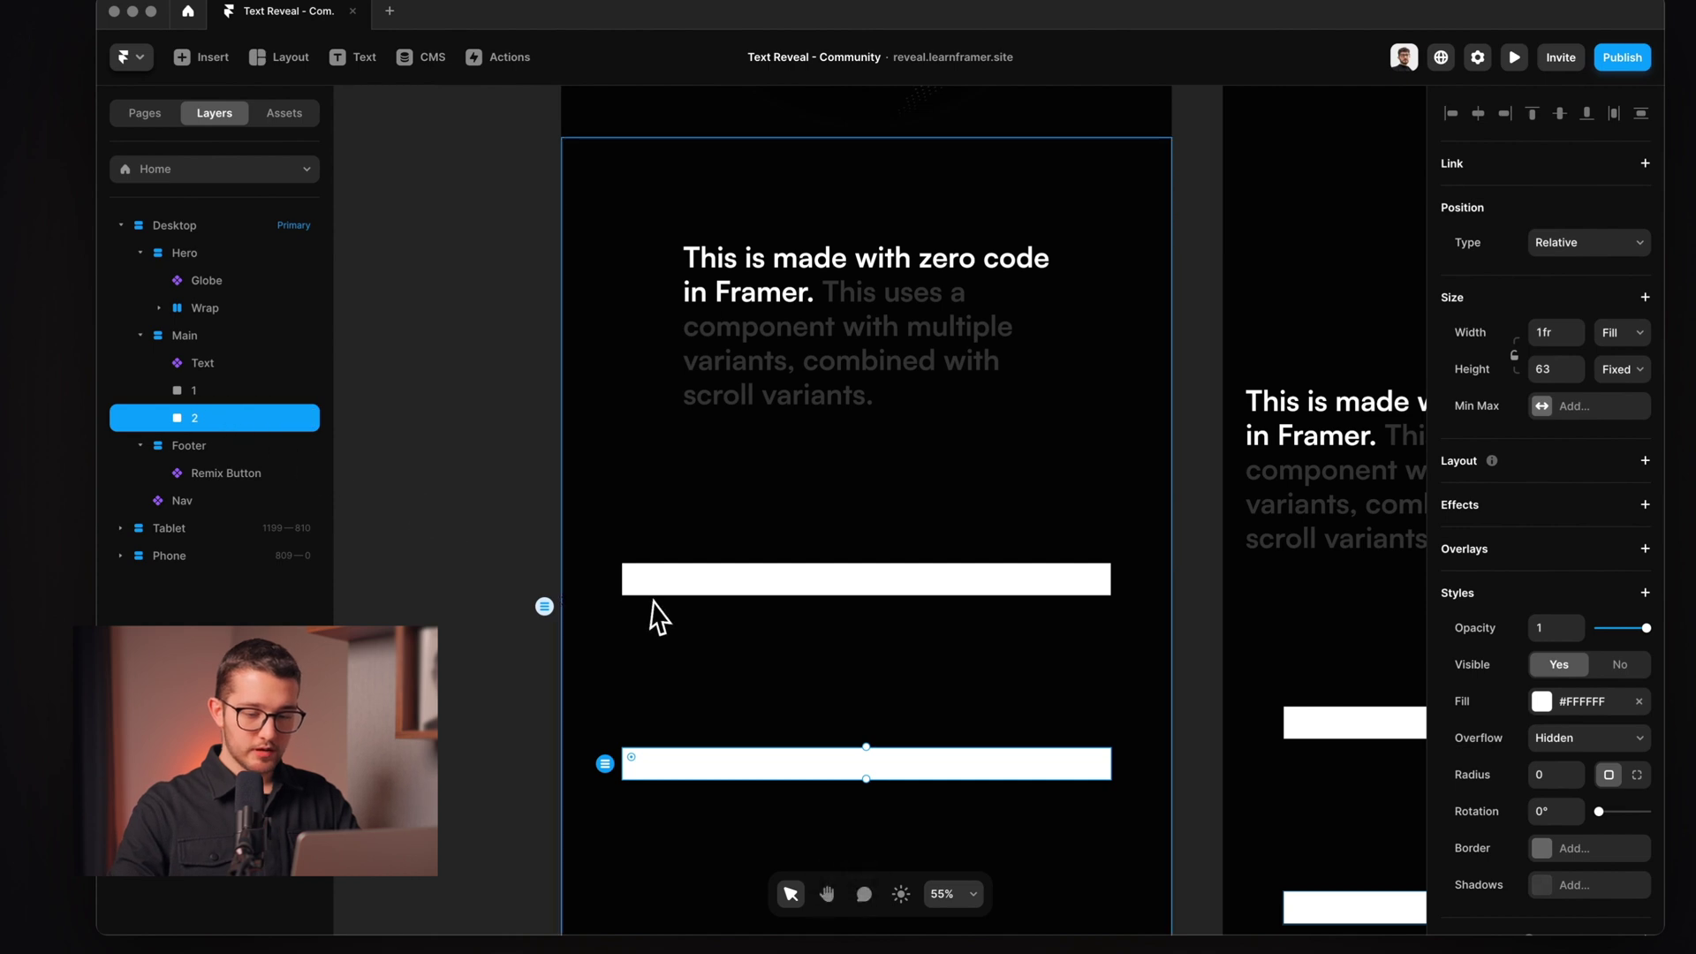
# Step: Change the duplicated frame's fill to grey #999393
pyautogui.scroll(-4, 654, 601)
pyautogui.hscroll(1, 654, 600)
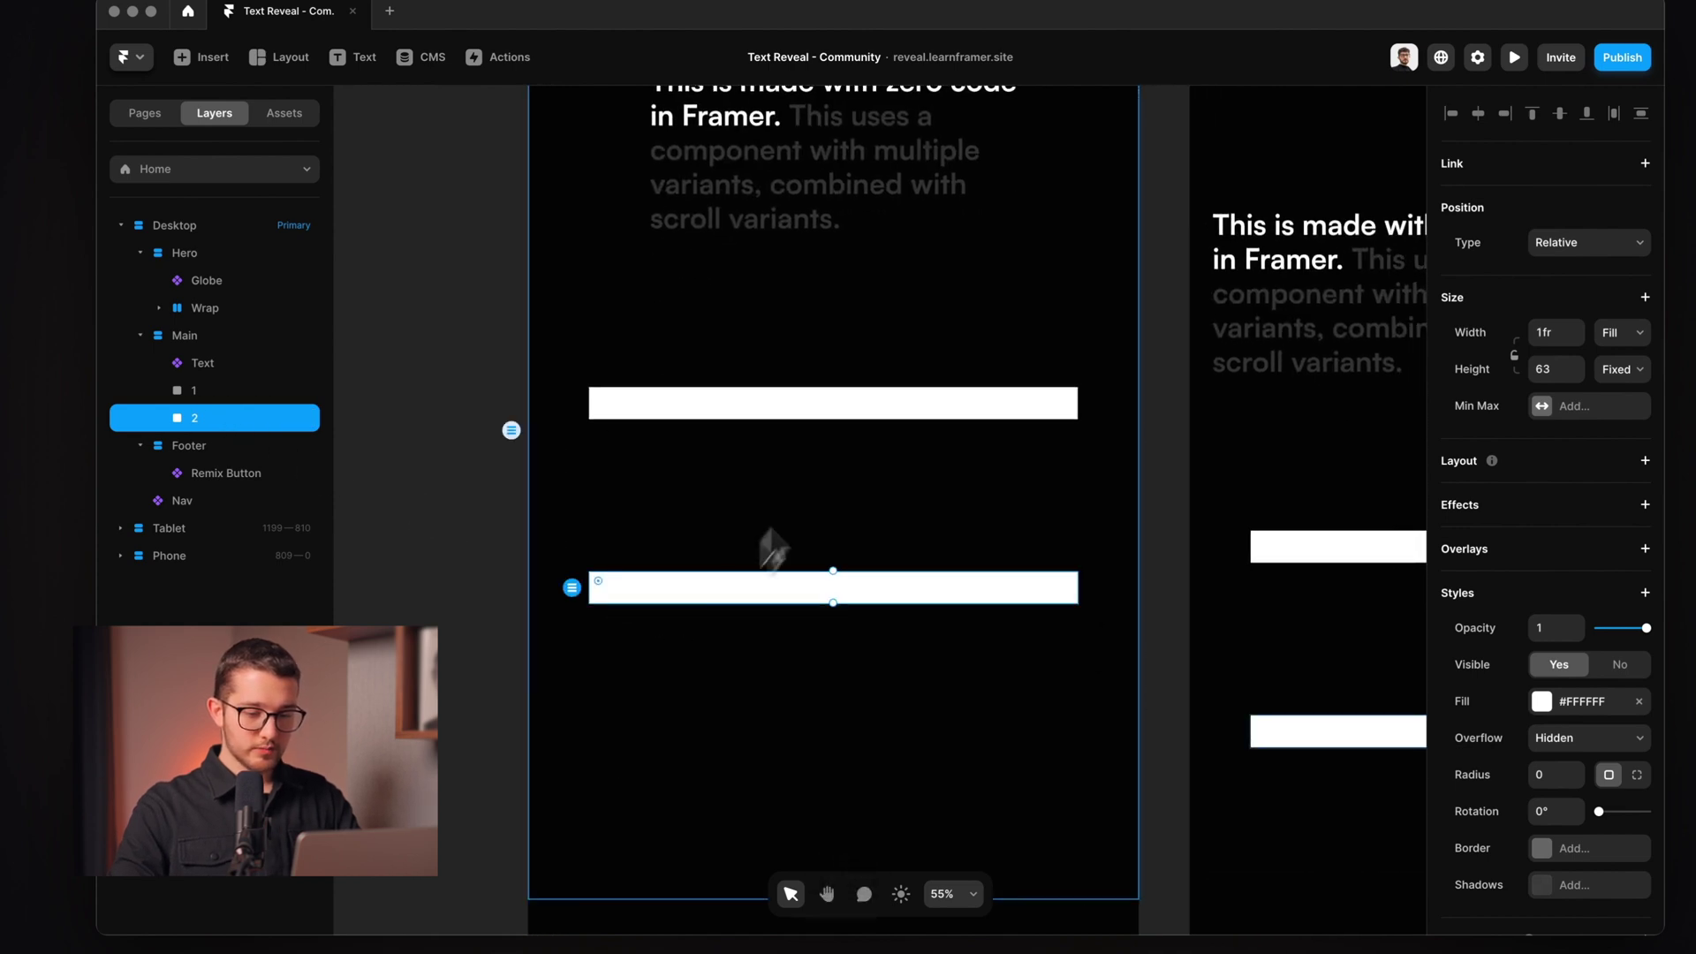
pyautogui.click(1559, 703)
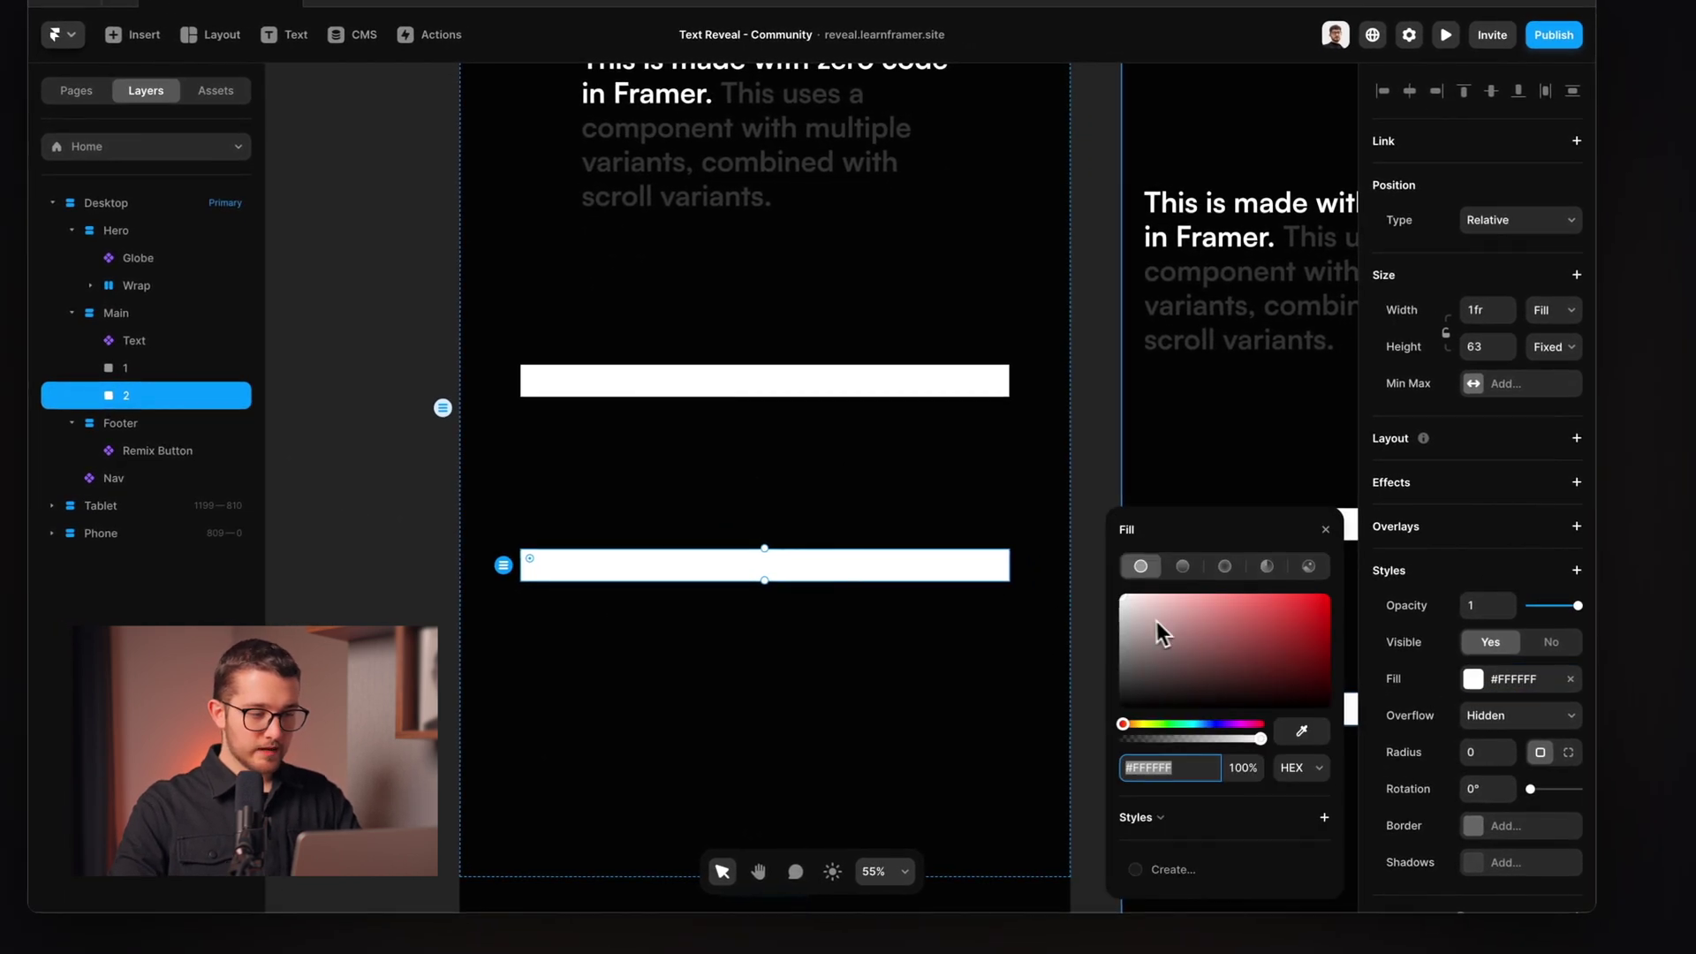
pyautogui.moveTo(1151, 623); pyautogui.dragTo(1137, 633)
pyautogui.click(1093, 409)
# Step: Add a scroll section named 2 to the white frame
pyautogui.click(933, 380)
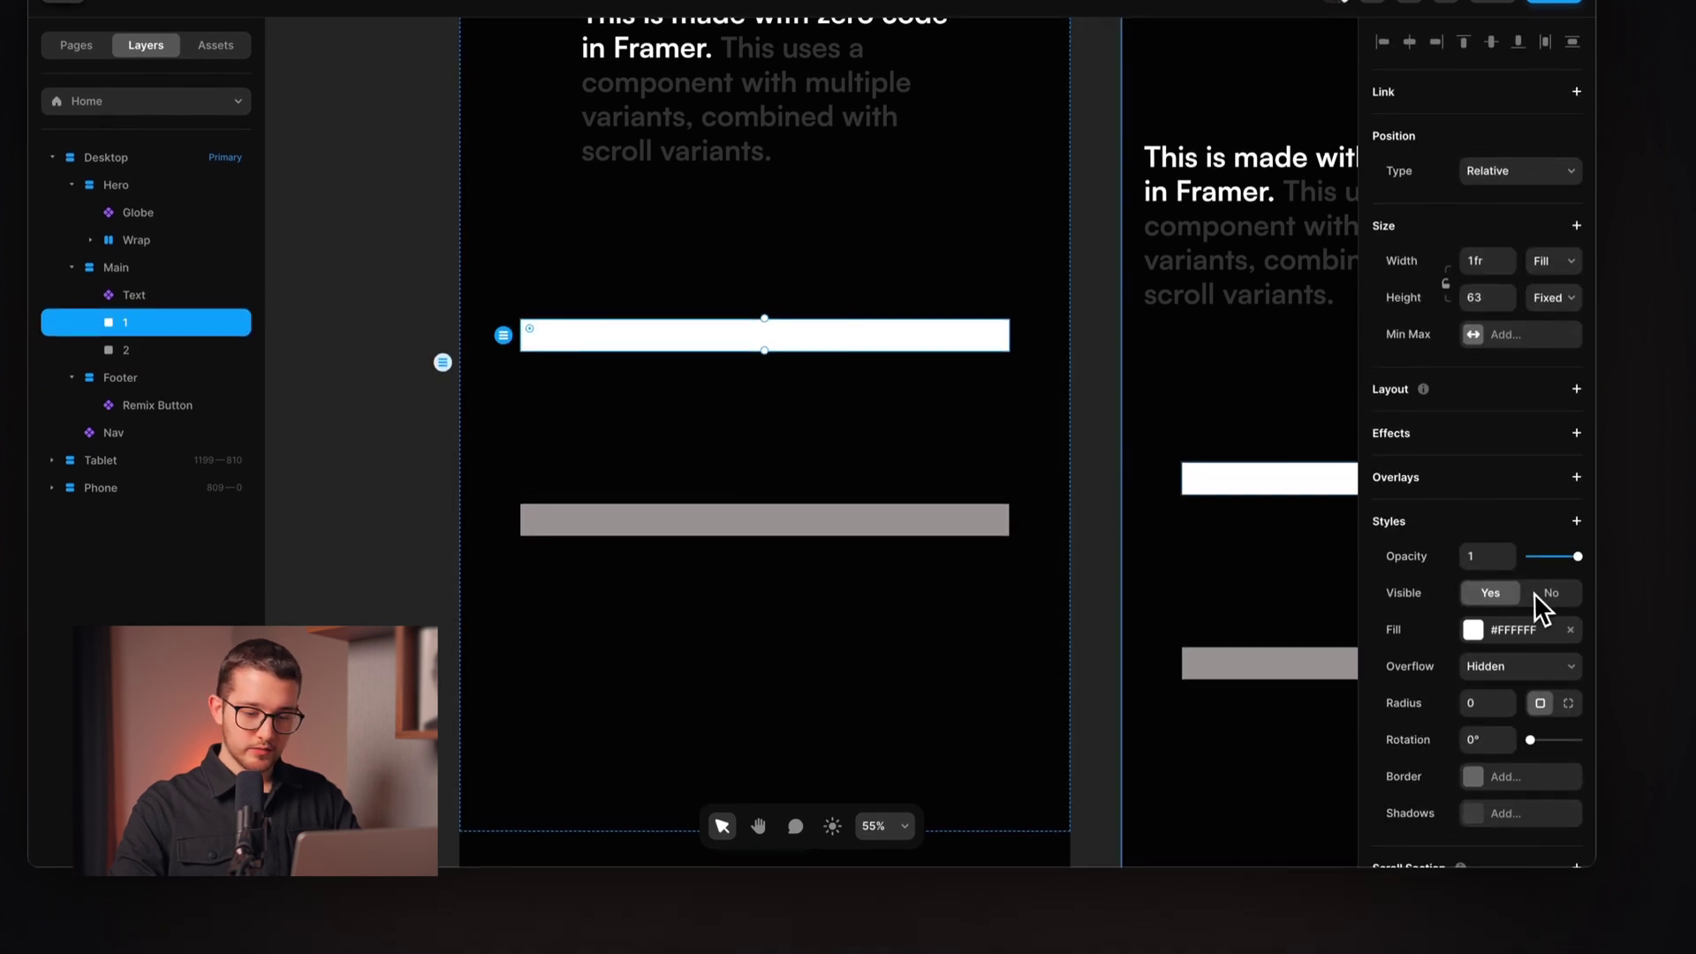
pyautogui.scroll(-3, 1541, 609)
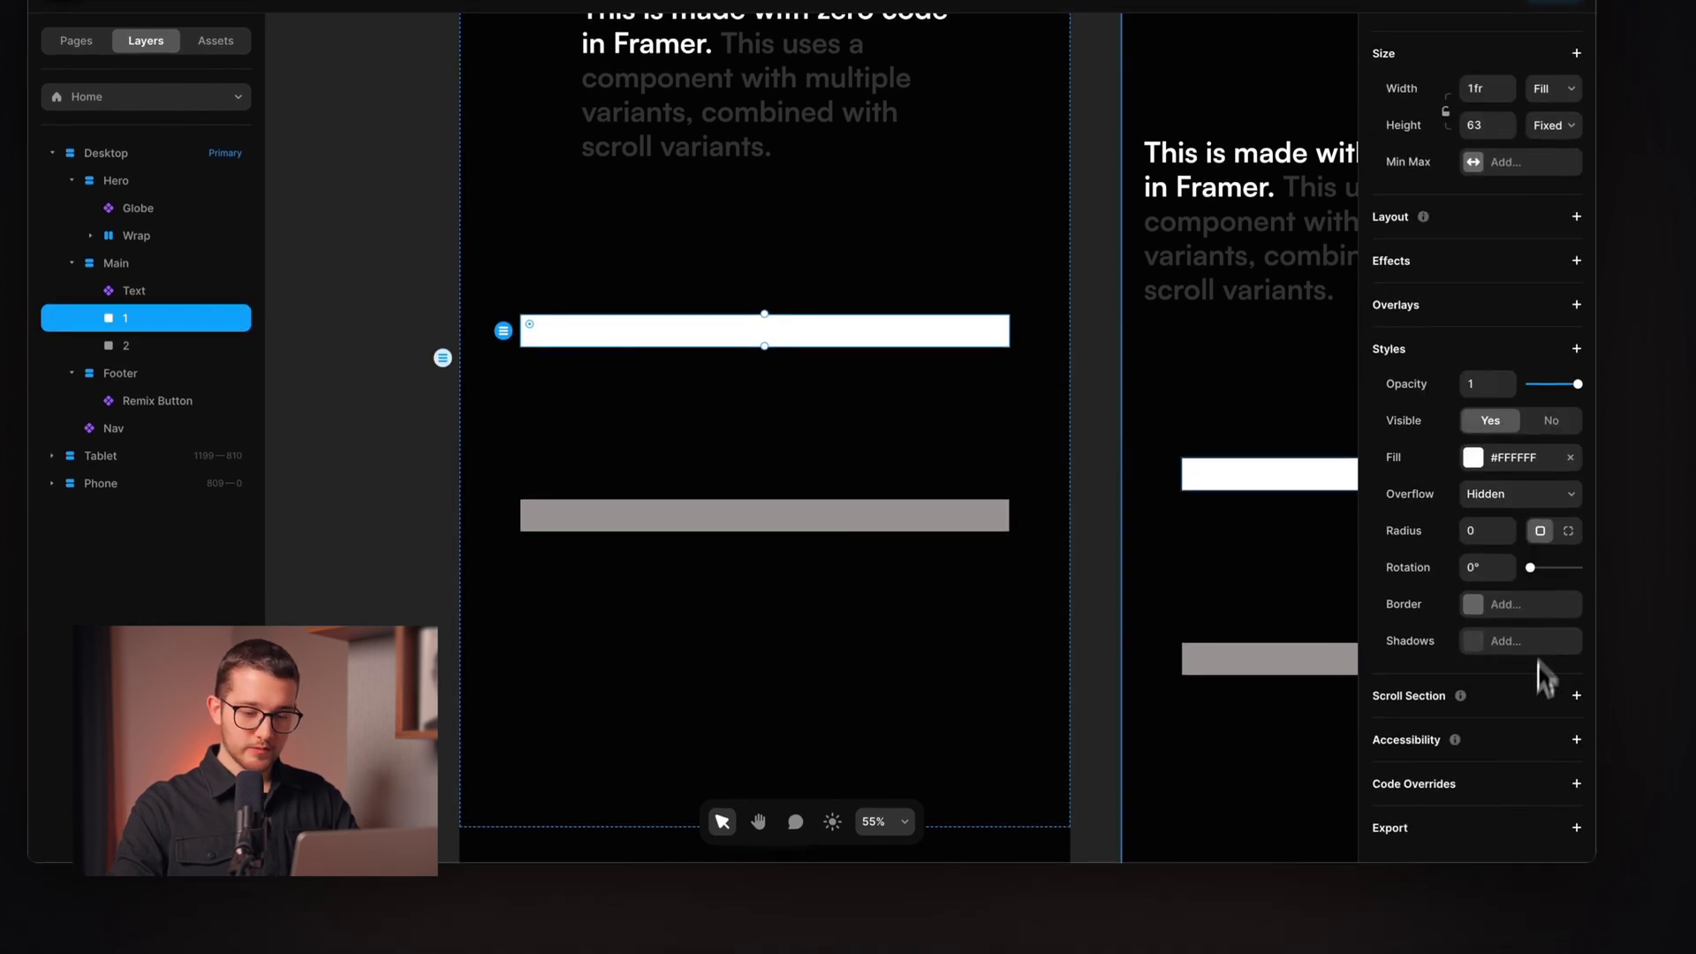
pyautogui.click(1575, 697)
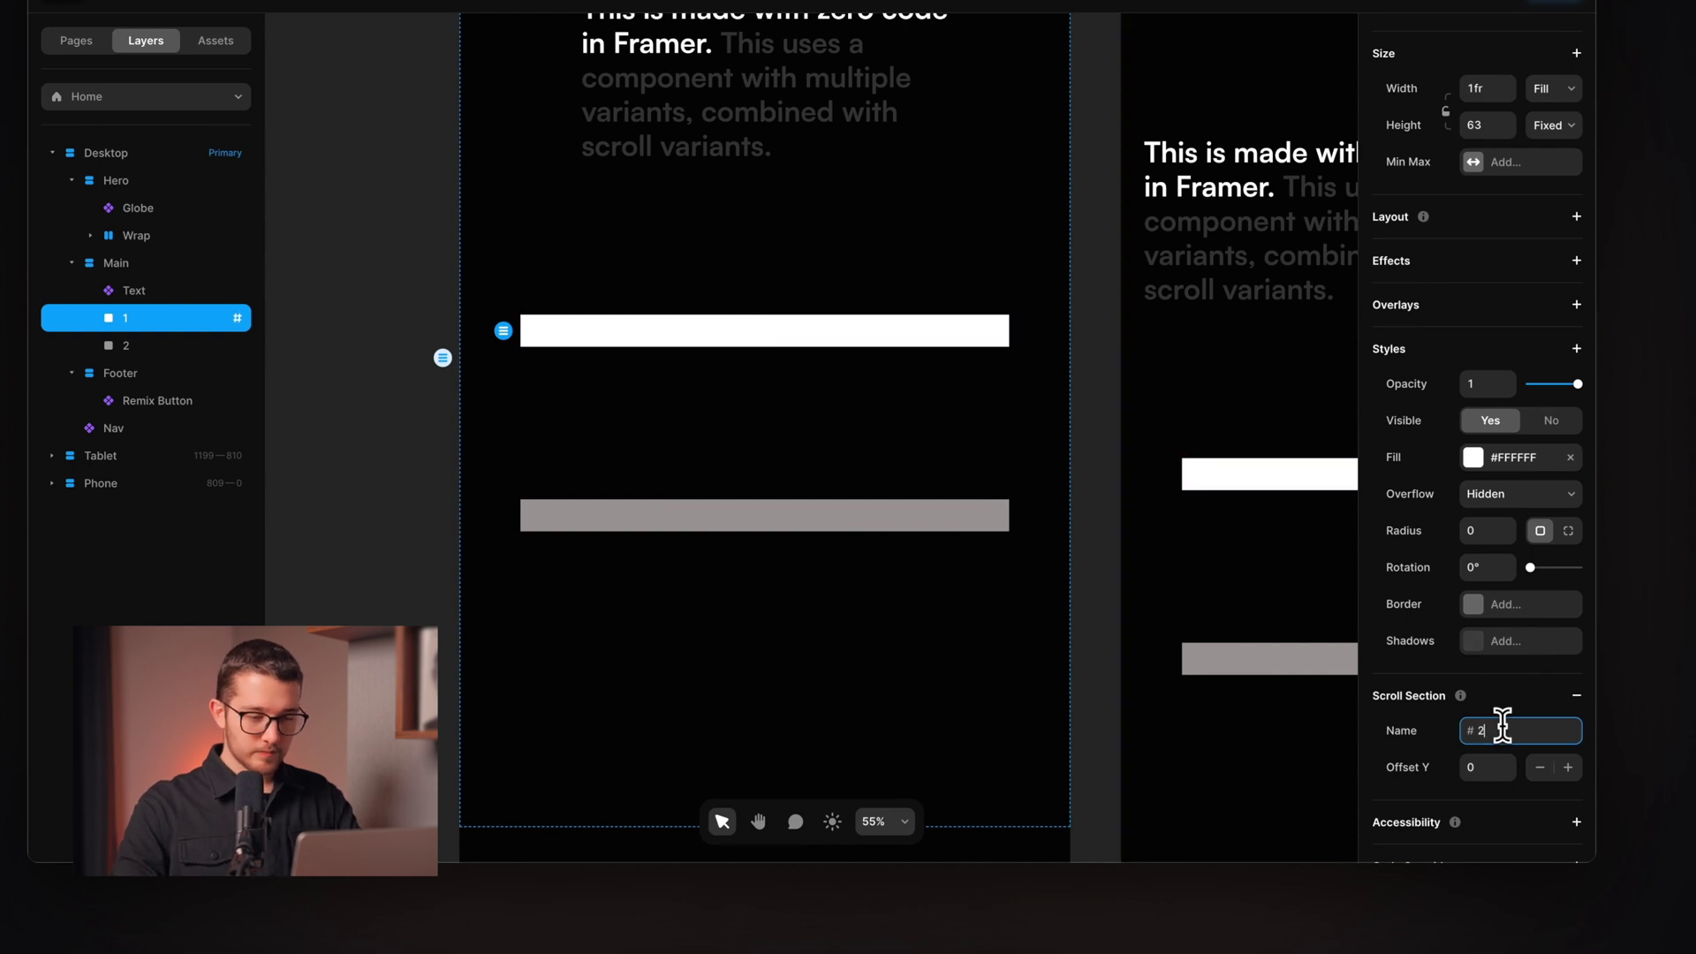
pyautogui.write('2')
# Step: Add a scroll section named 3 to the grey frame
pyautogui.click(841, 517)
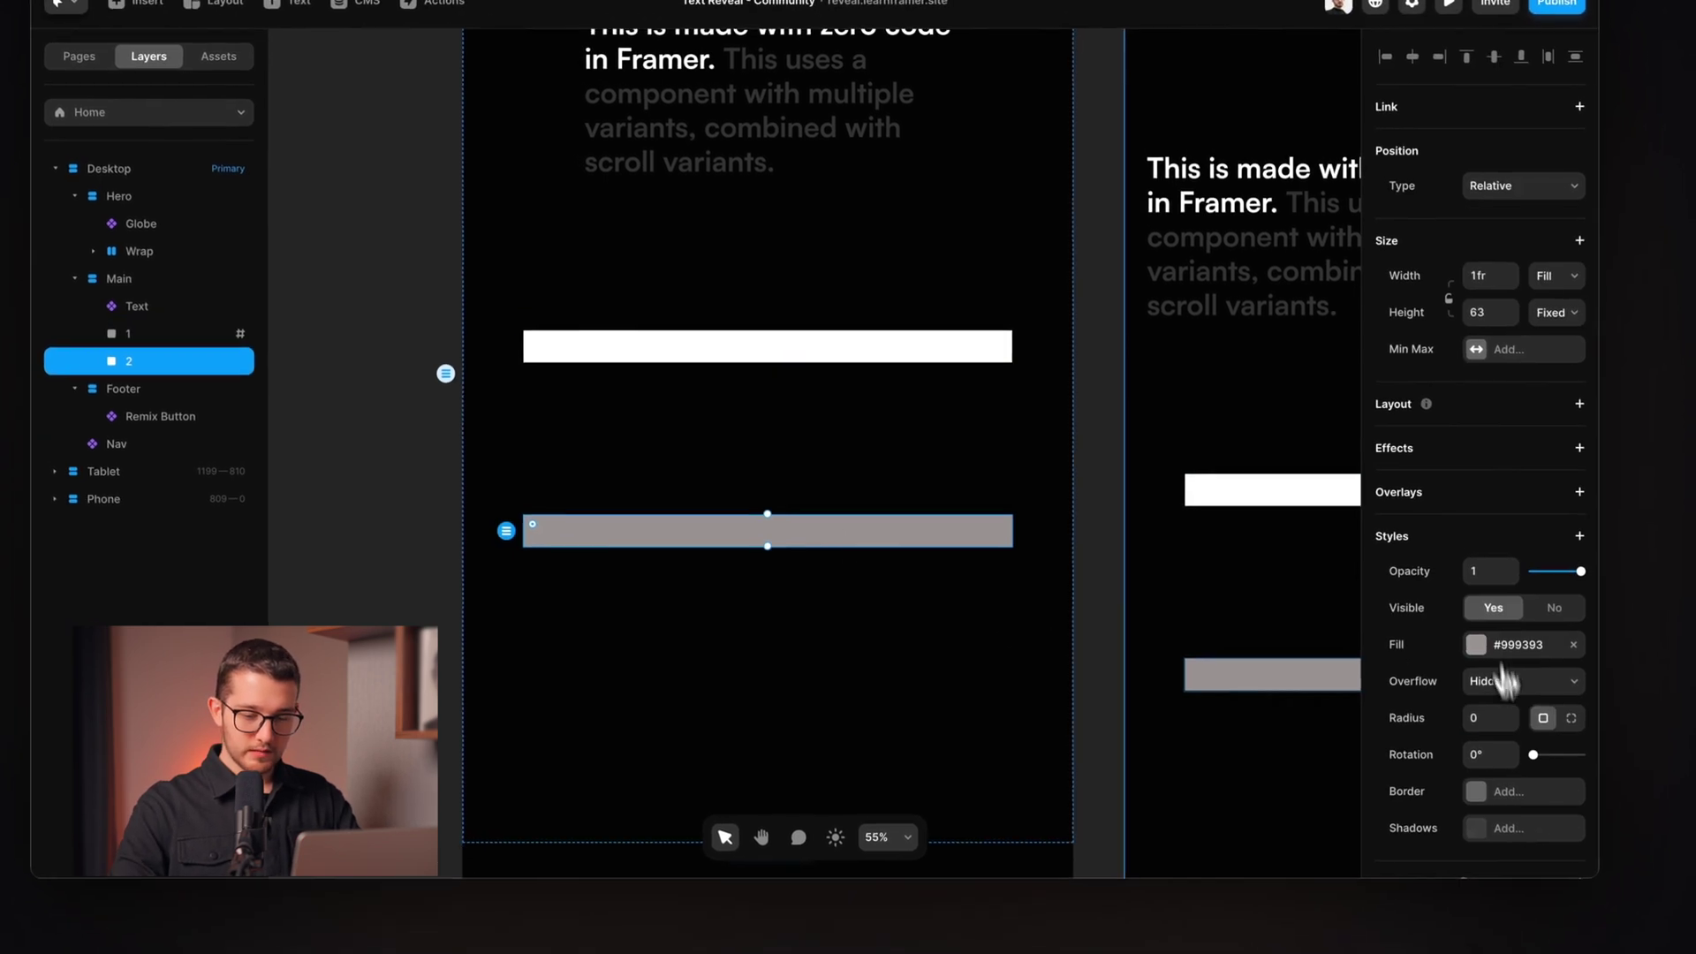
pyautogui.scroll(-3, 1511, 700)
pyautogui.click(1575, 711)
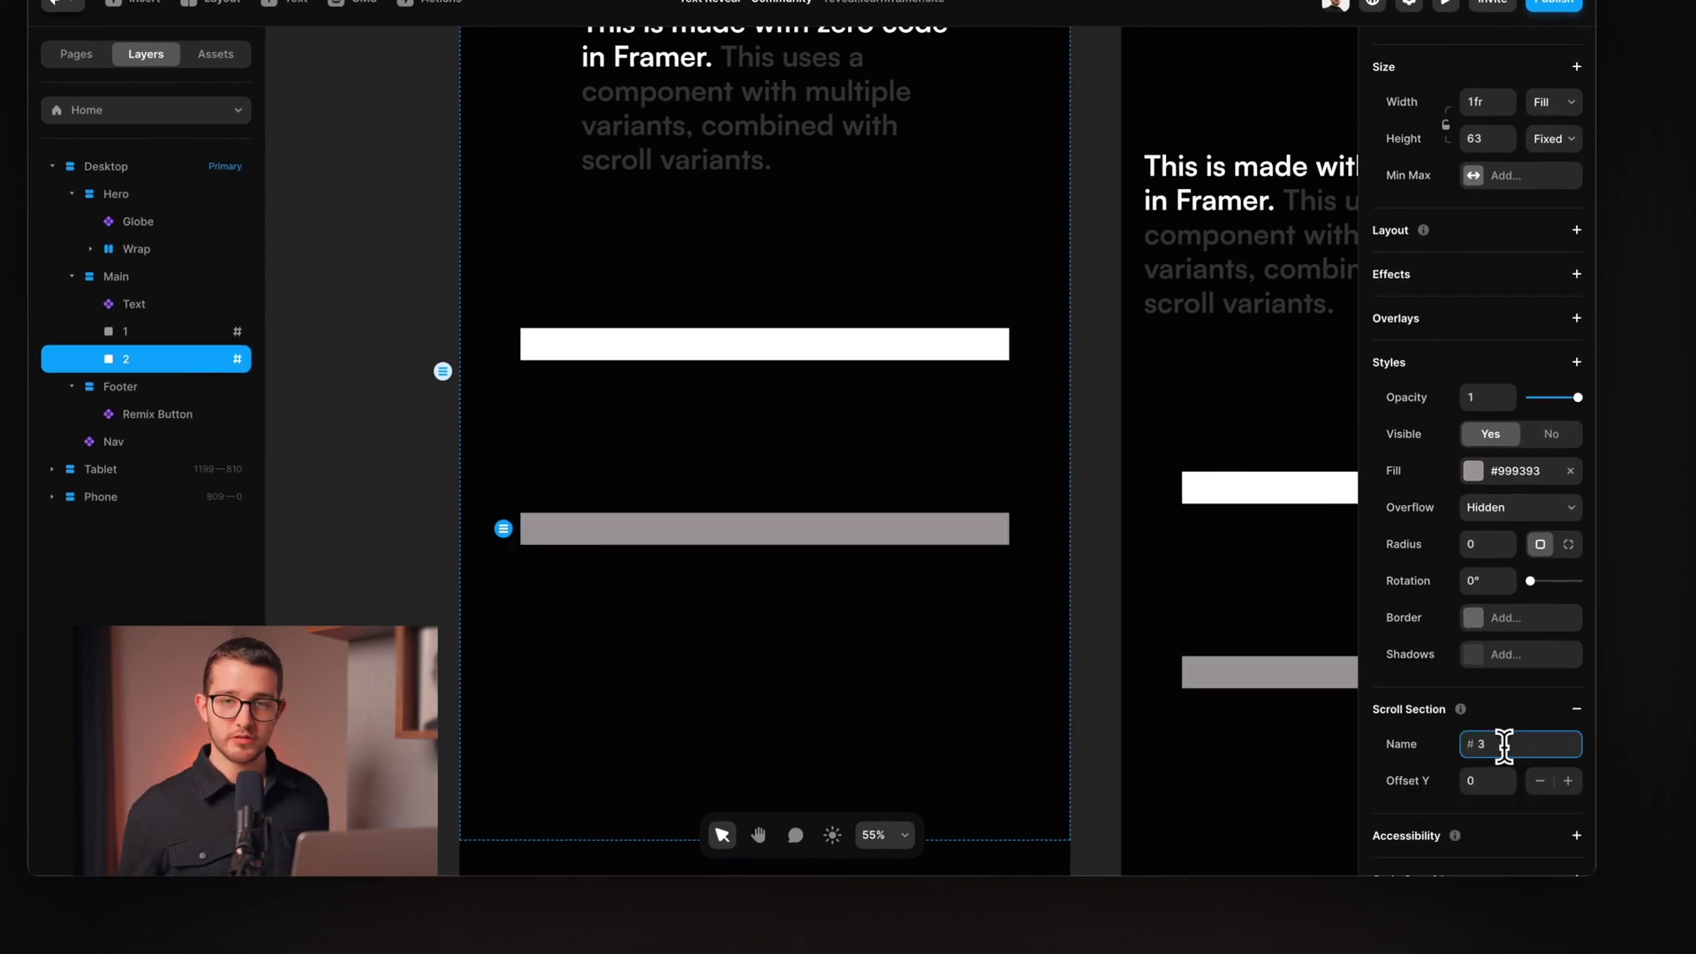
pyautogui.click(1092, 428)
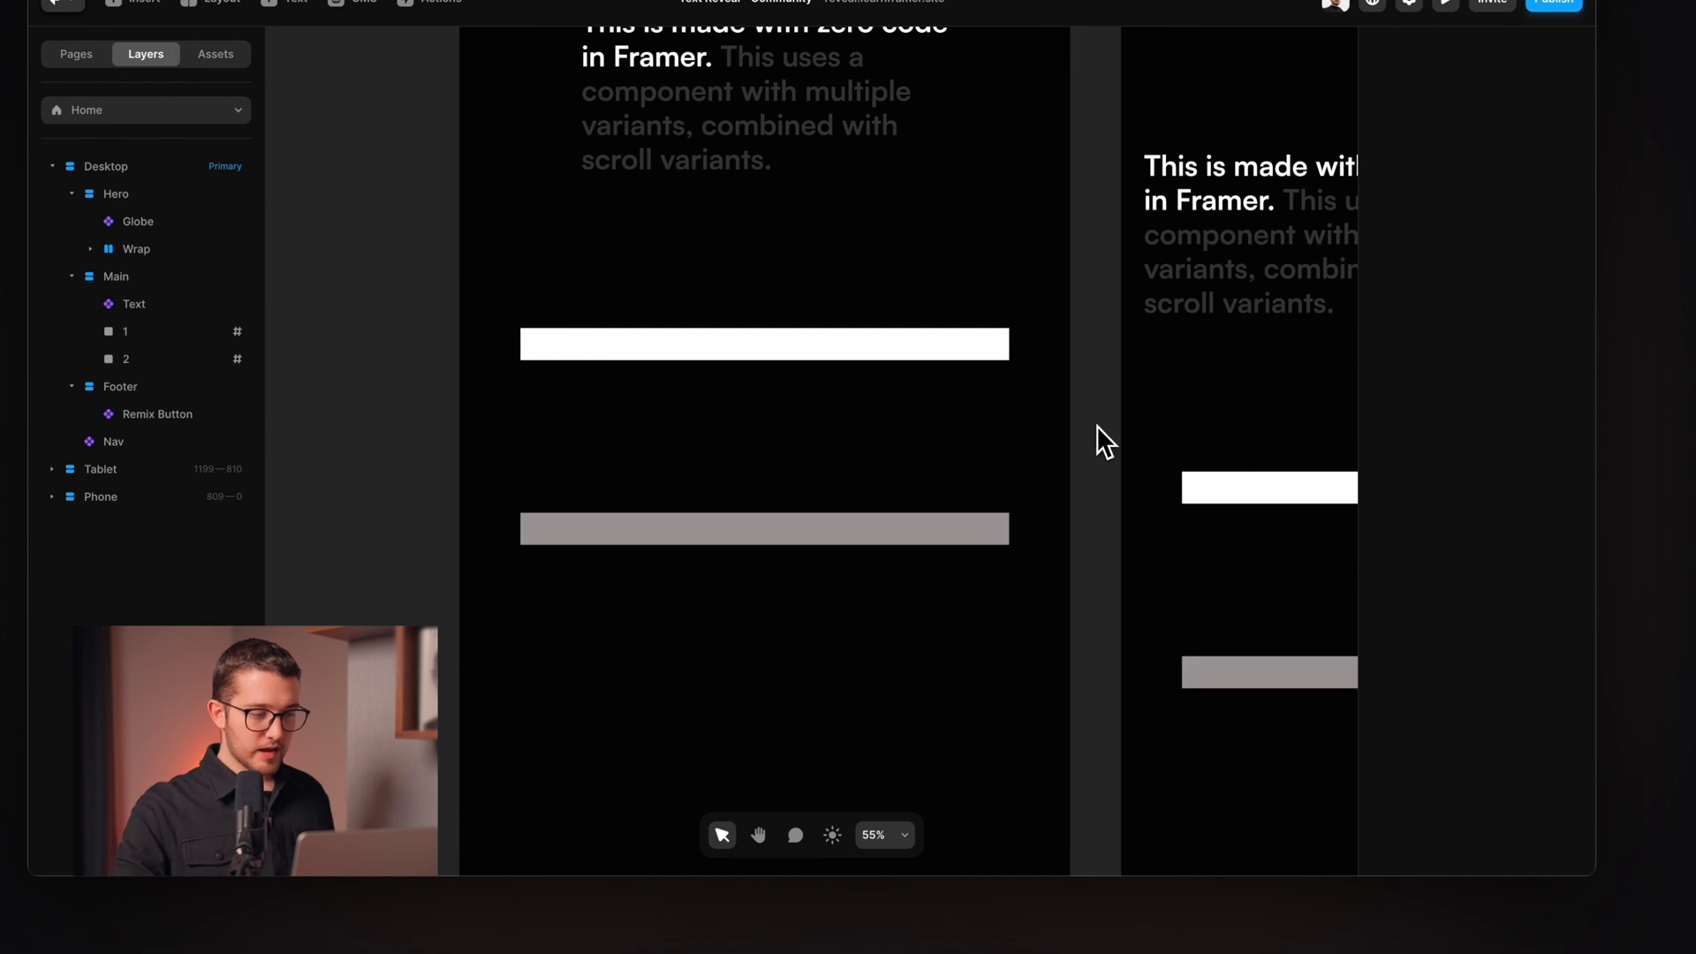
# Step: Rename the white frame's layer as 2 and the grey frame's layer as 3 to match their scroll sections
pyautogui.scroll(1, 1092, 428)
pyautogui.click(880, 409)
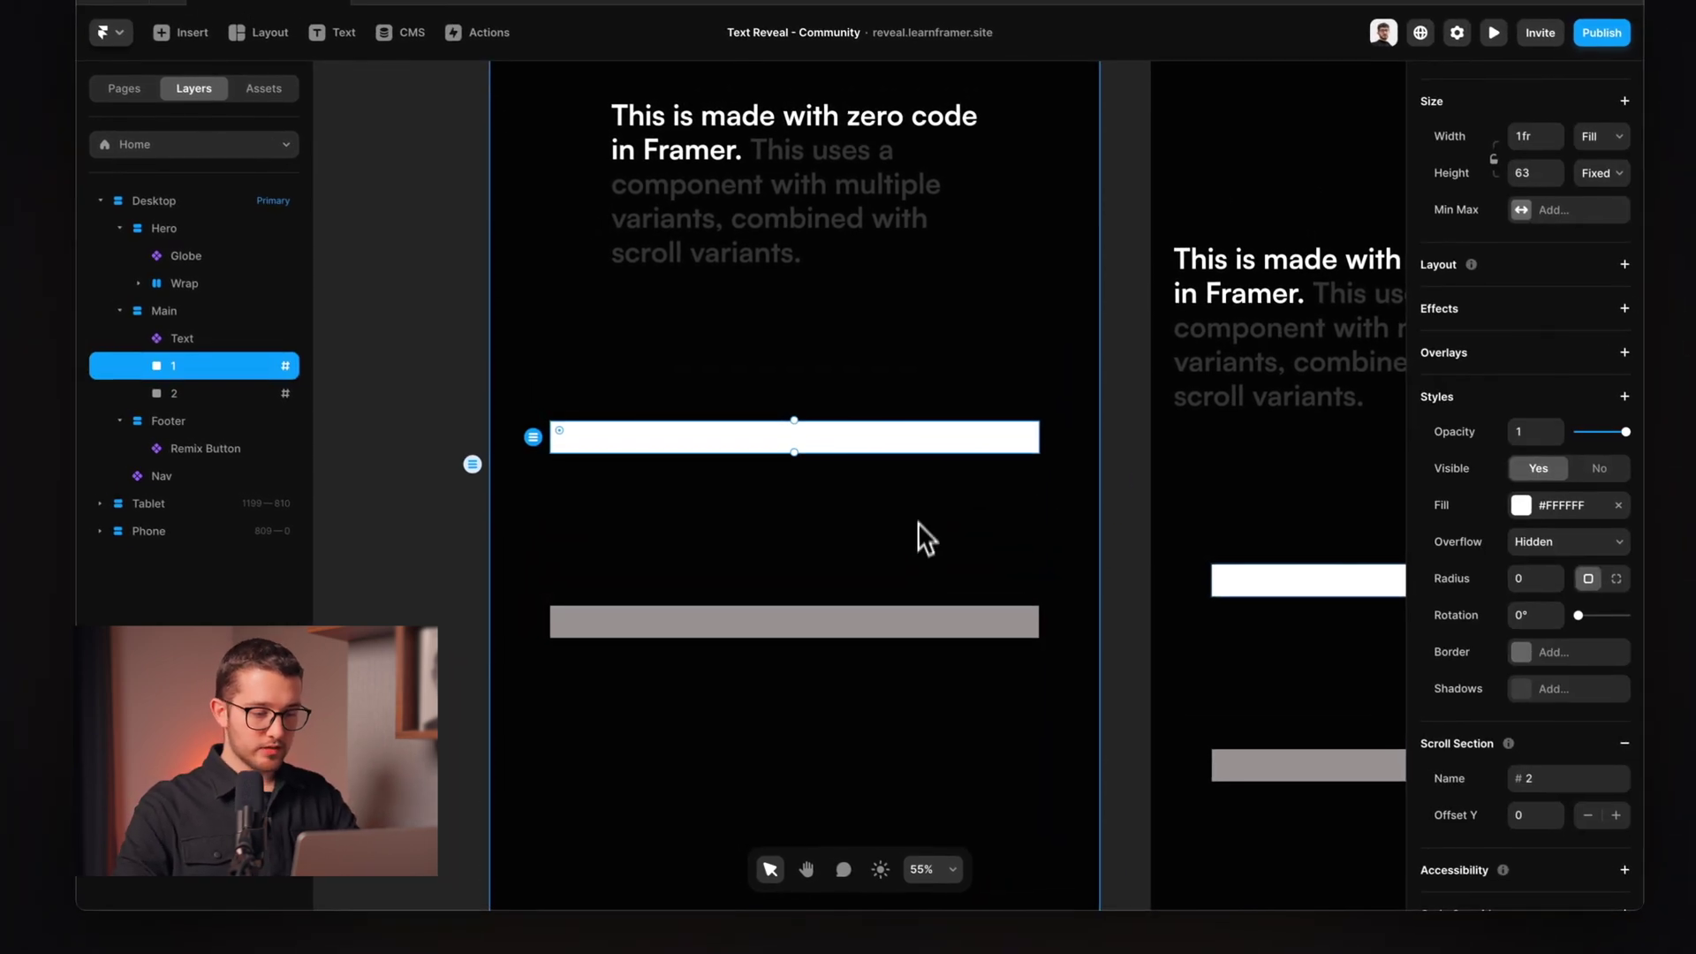
pyautogui.click(895, 627)
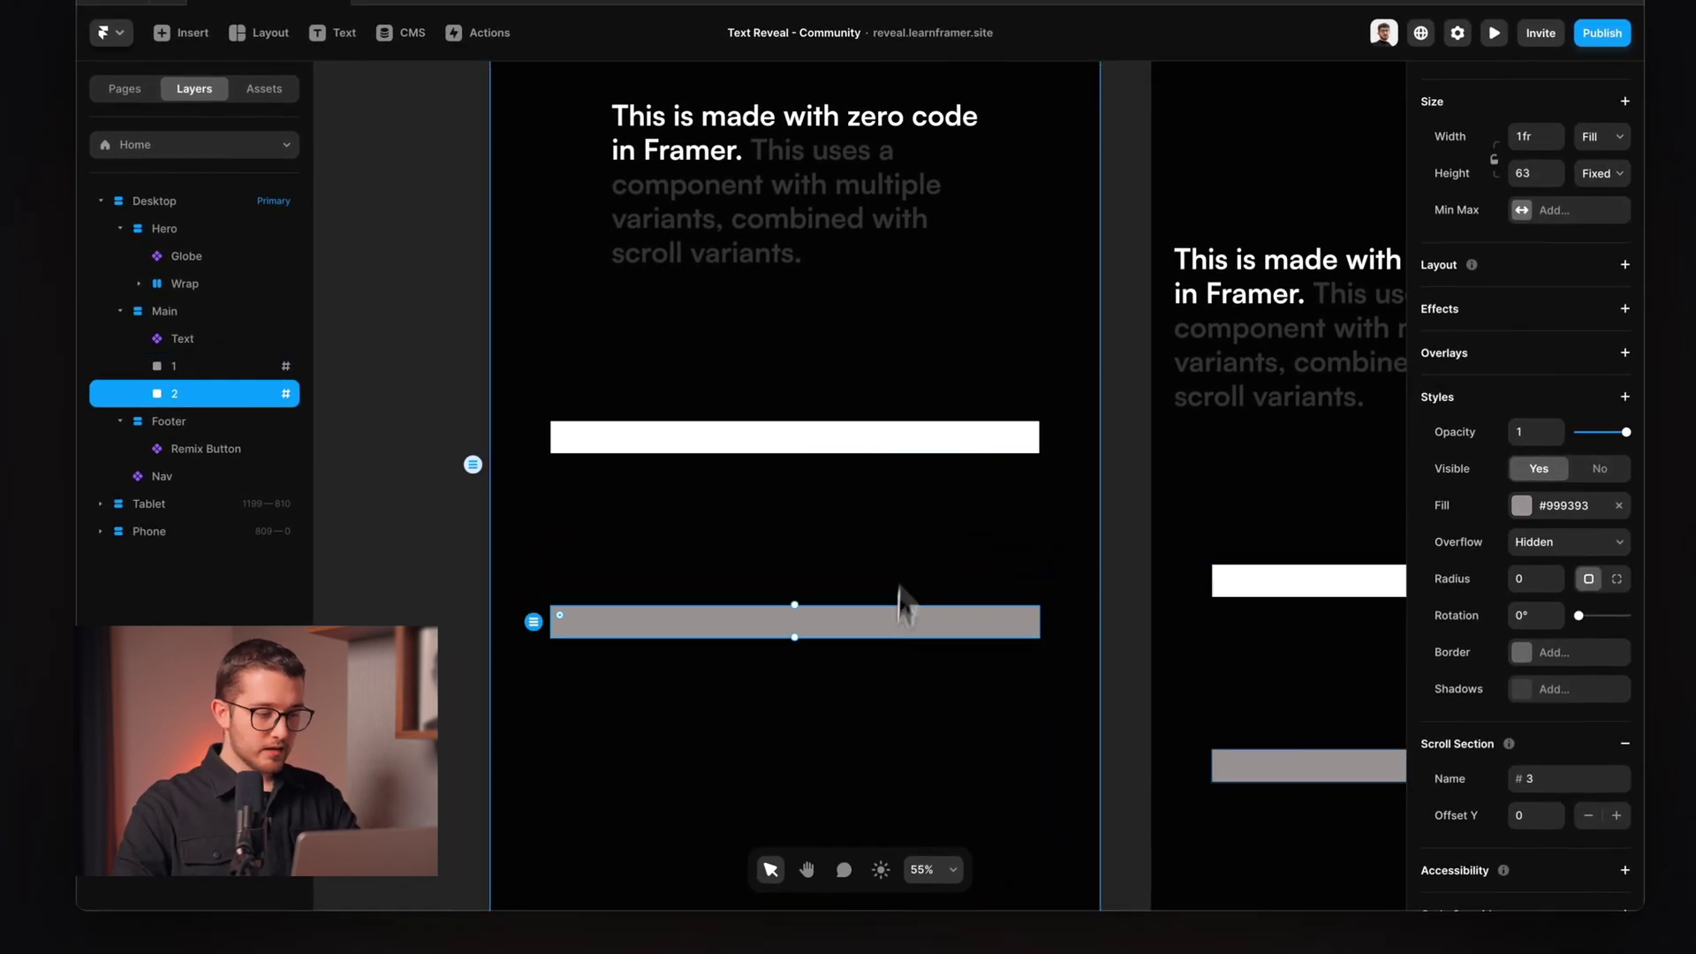
pyautogui.click(924, 439)
pyautogui.doubleClick(190, 367)
pyautogui.write('2')
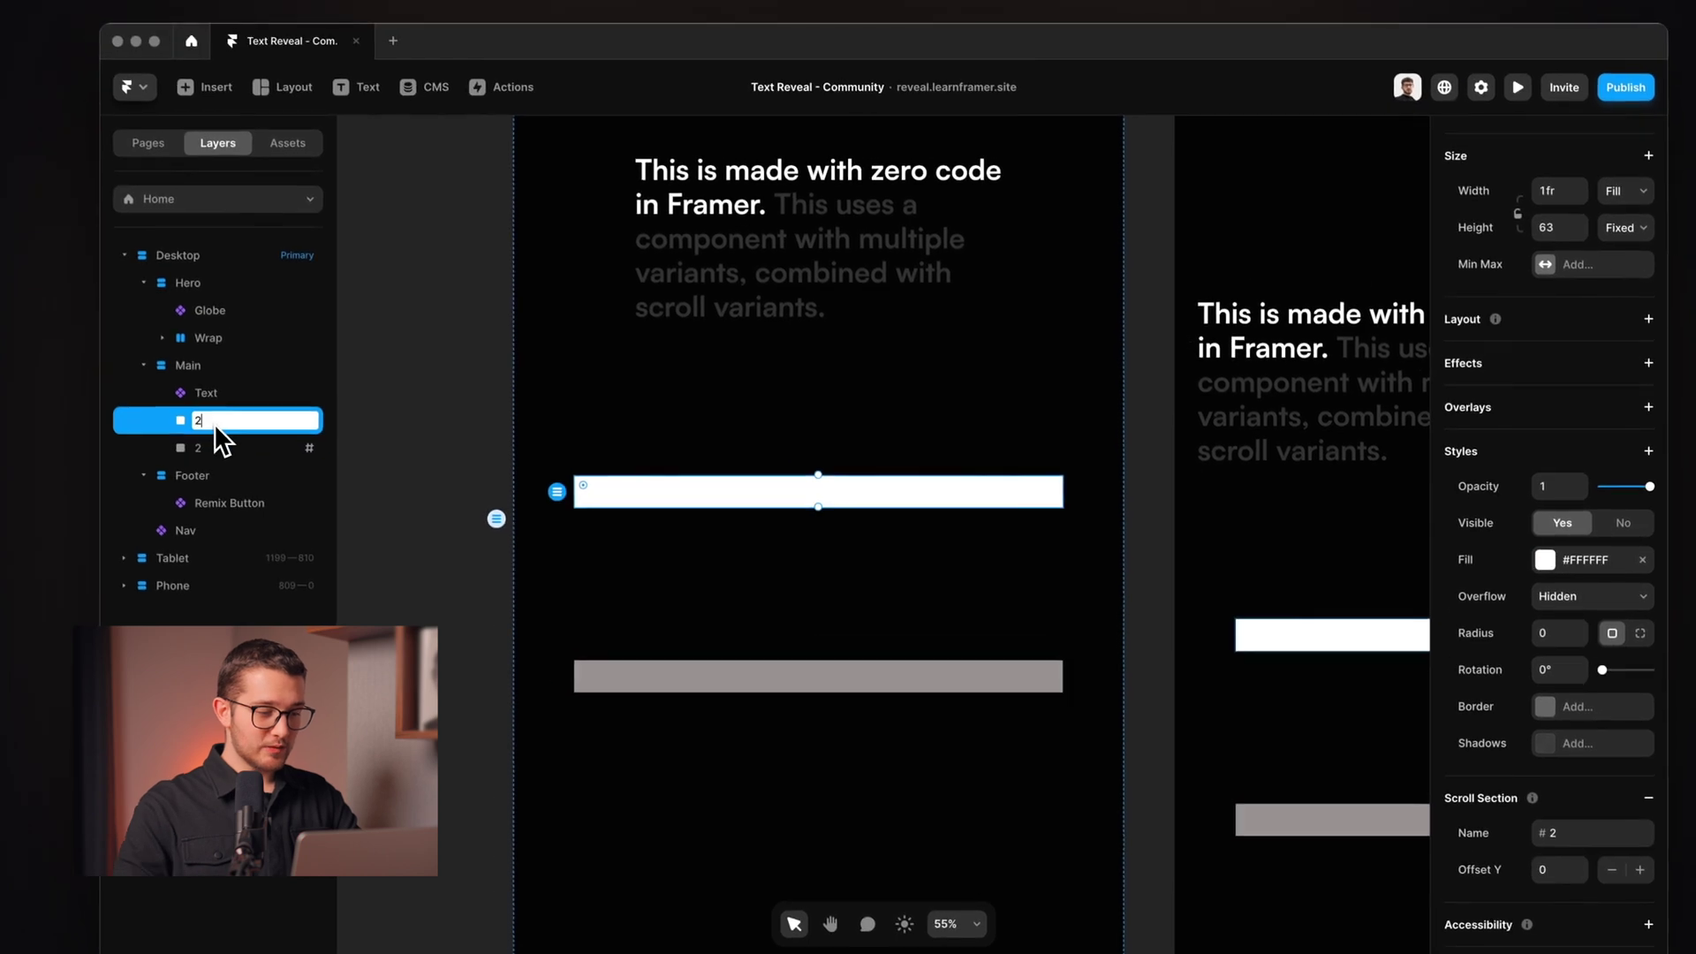
pyautogui.doubleClick(220, 449)
pyautogui.write('3')
pyautogui.click(454, 453)
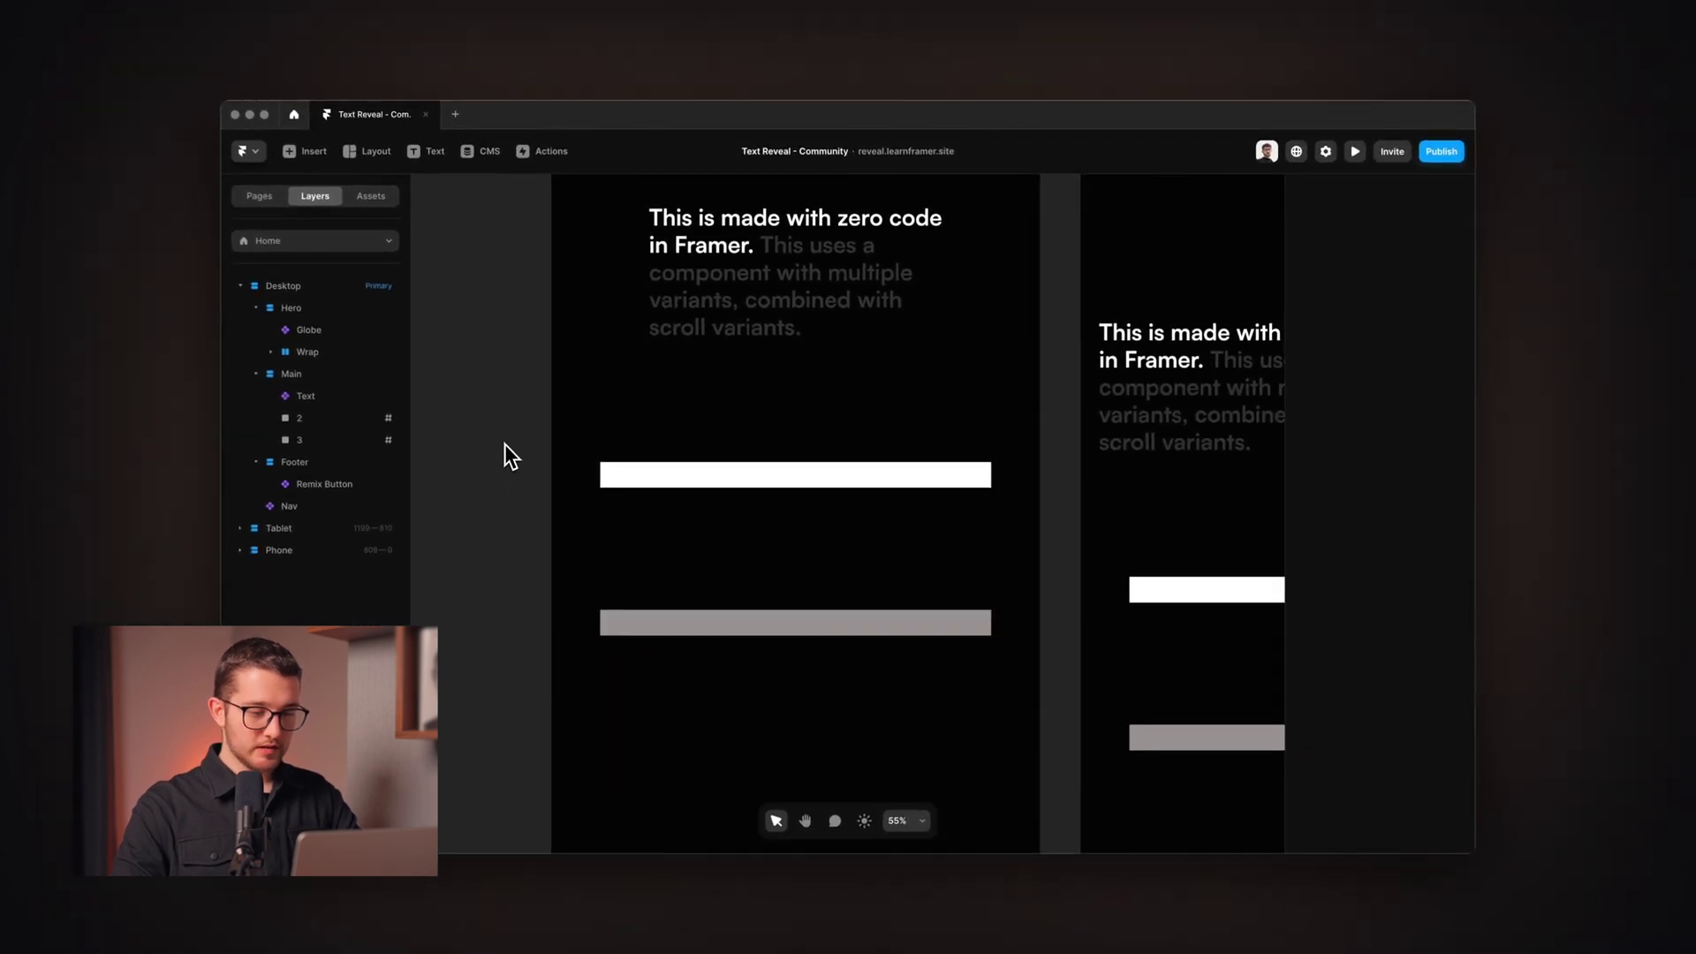
# Step: Add a Scroll Variant effect to the Text component in Main and set its trigger to Section in View
pyautogui.scroll(3, 505, 445)
pyautogui.click(738, 346)
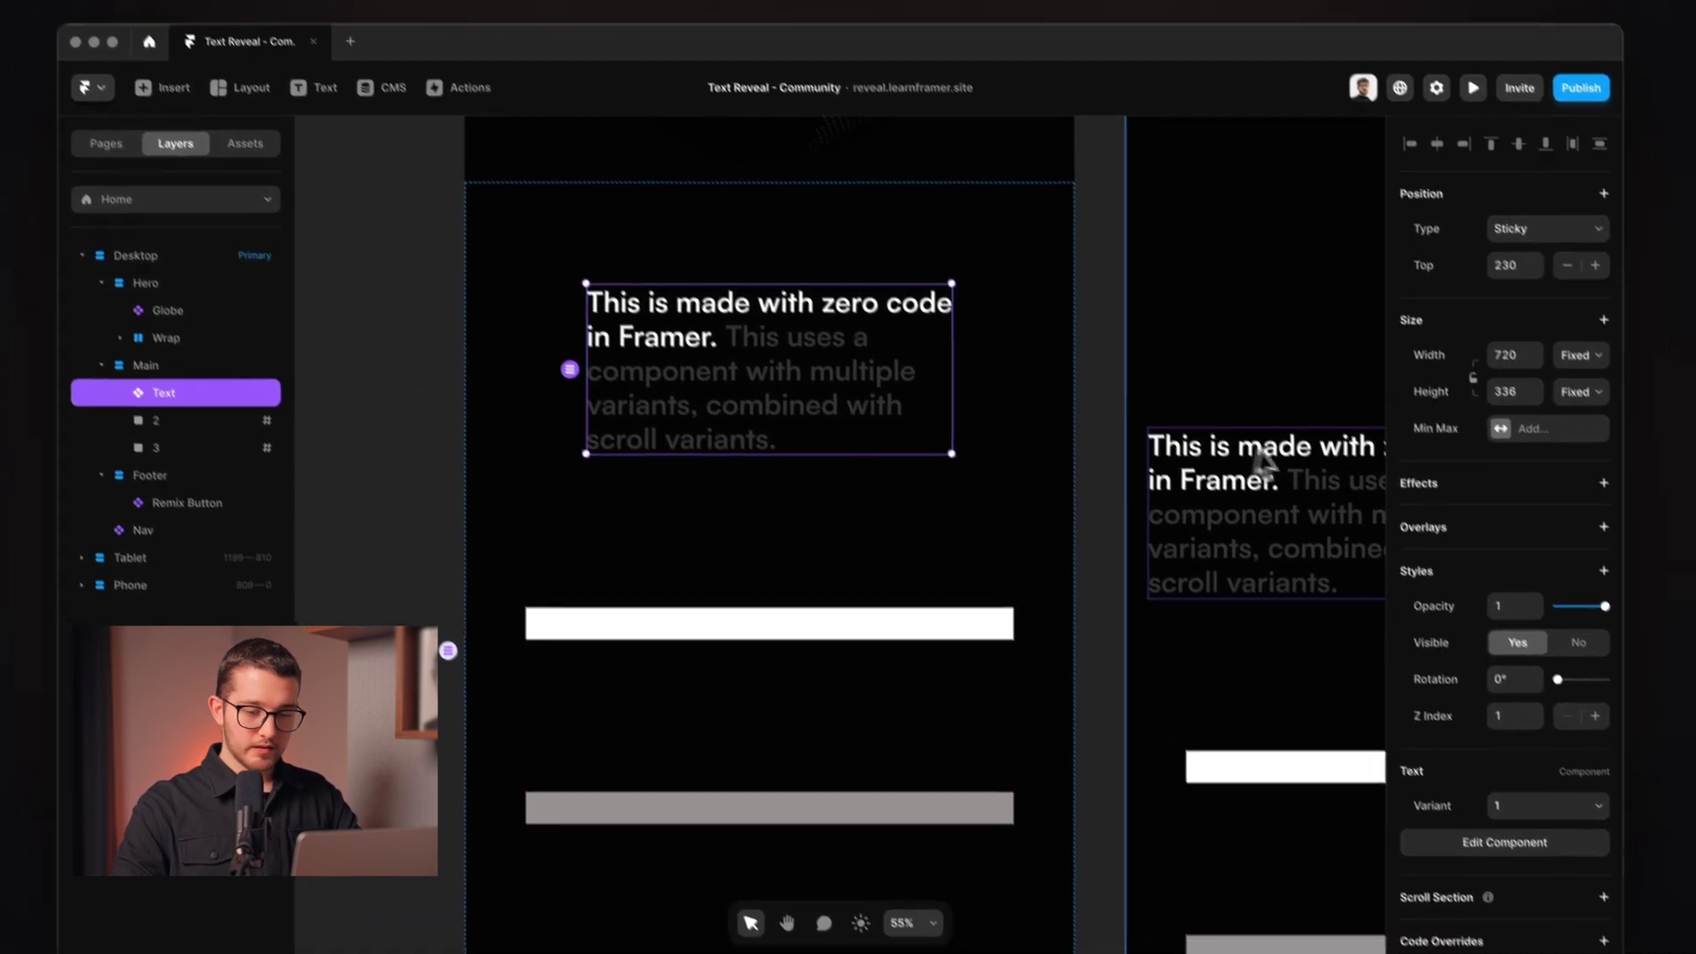
pyautogui.click(1614, 507)
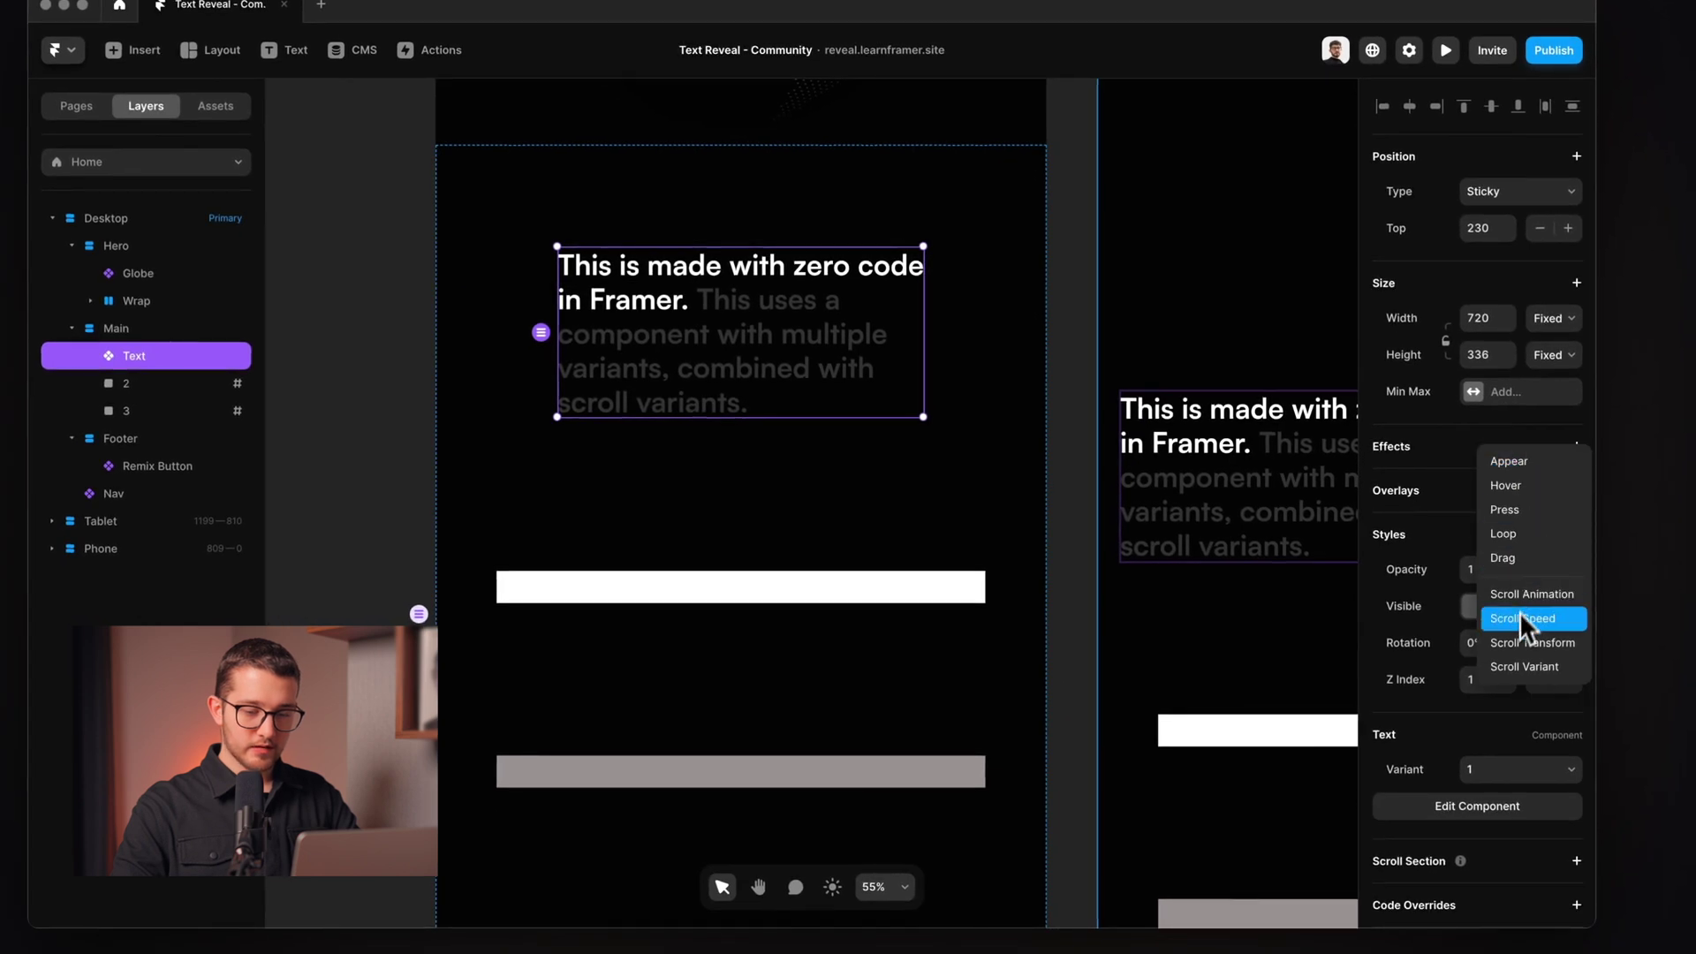
pyautogui.click(1546, 664)
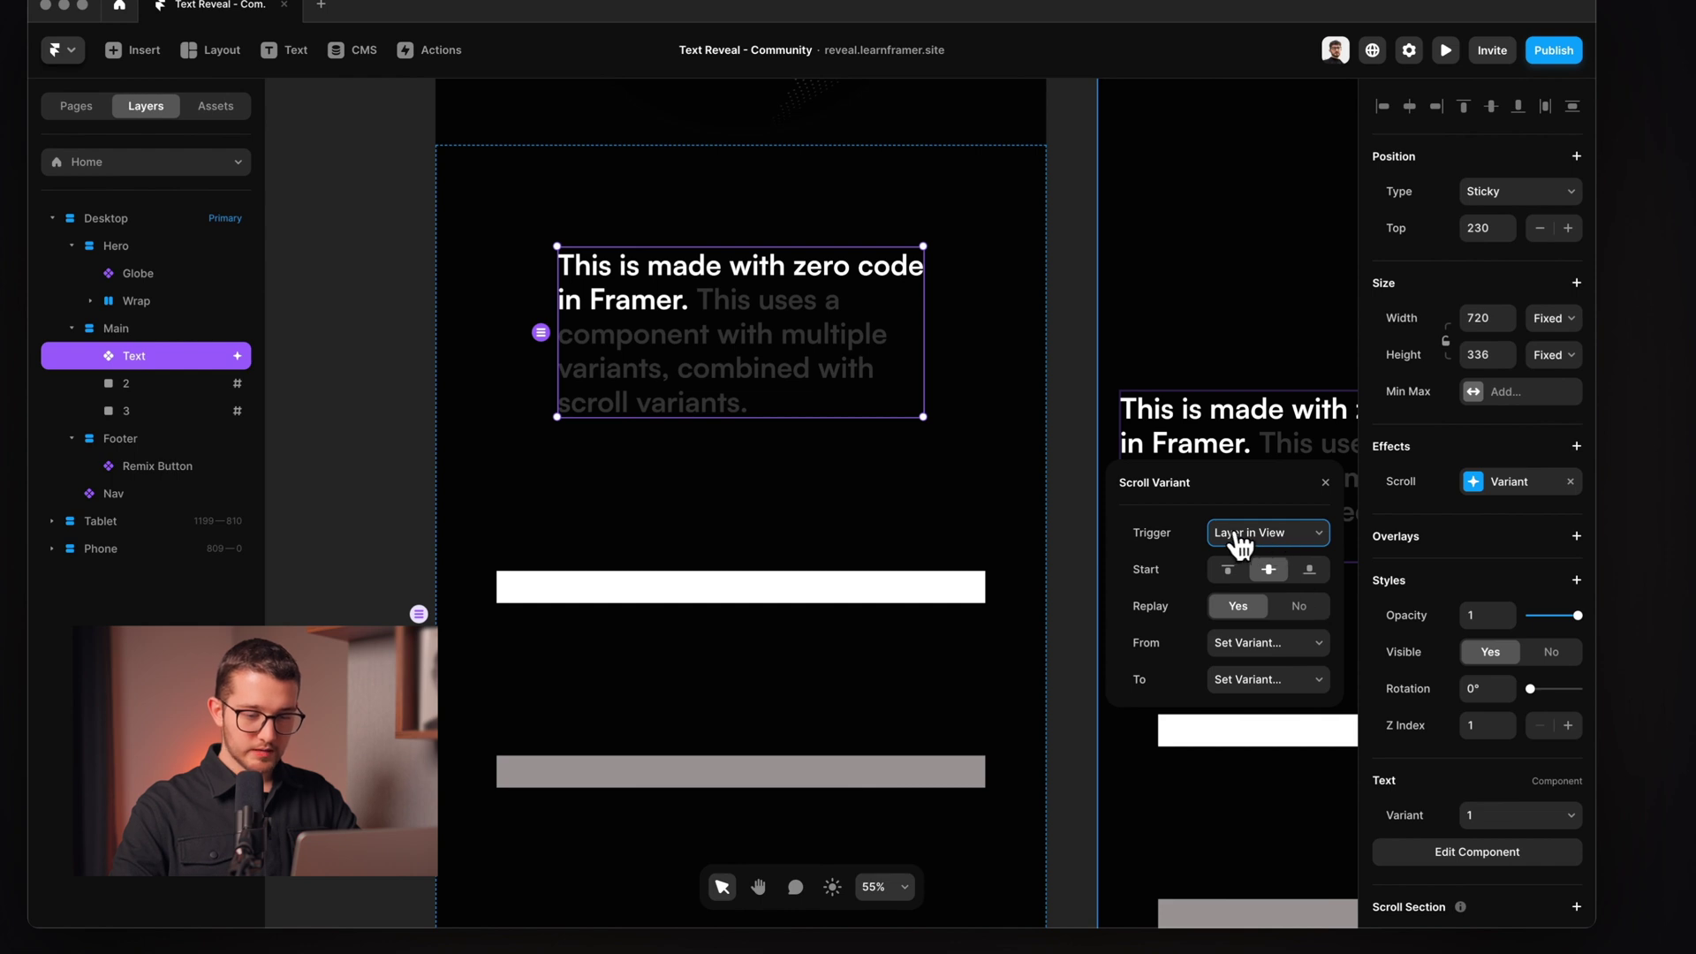
pyautogui.click(1253, 537)
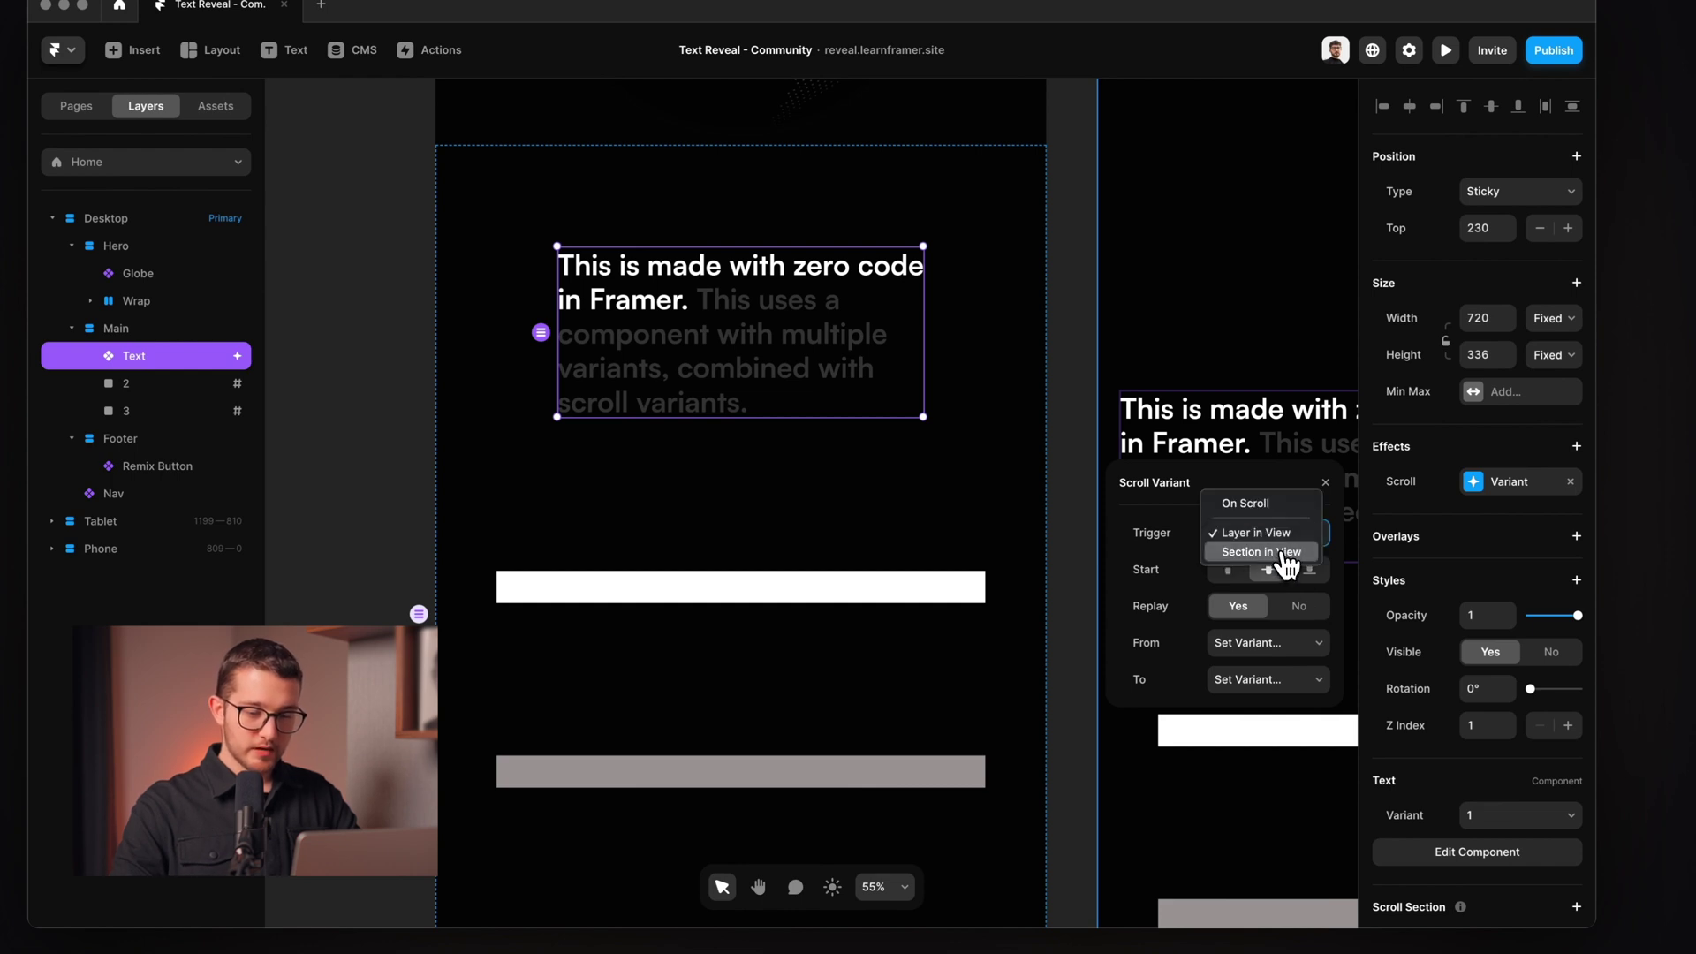
pyautogui.click(1261, 552)
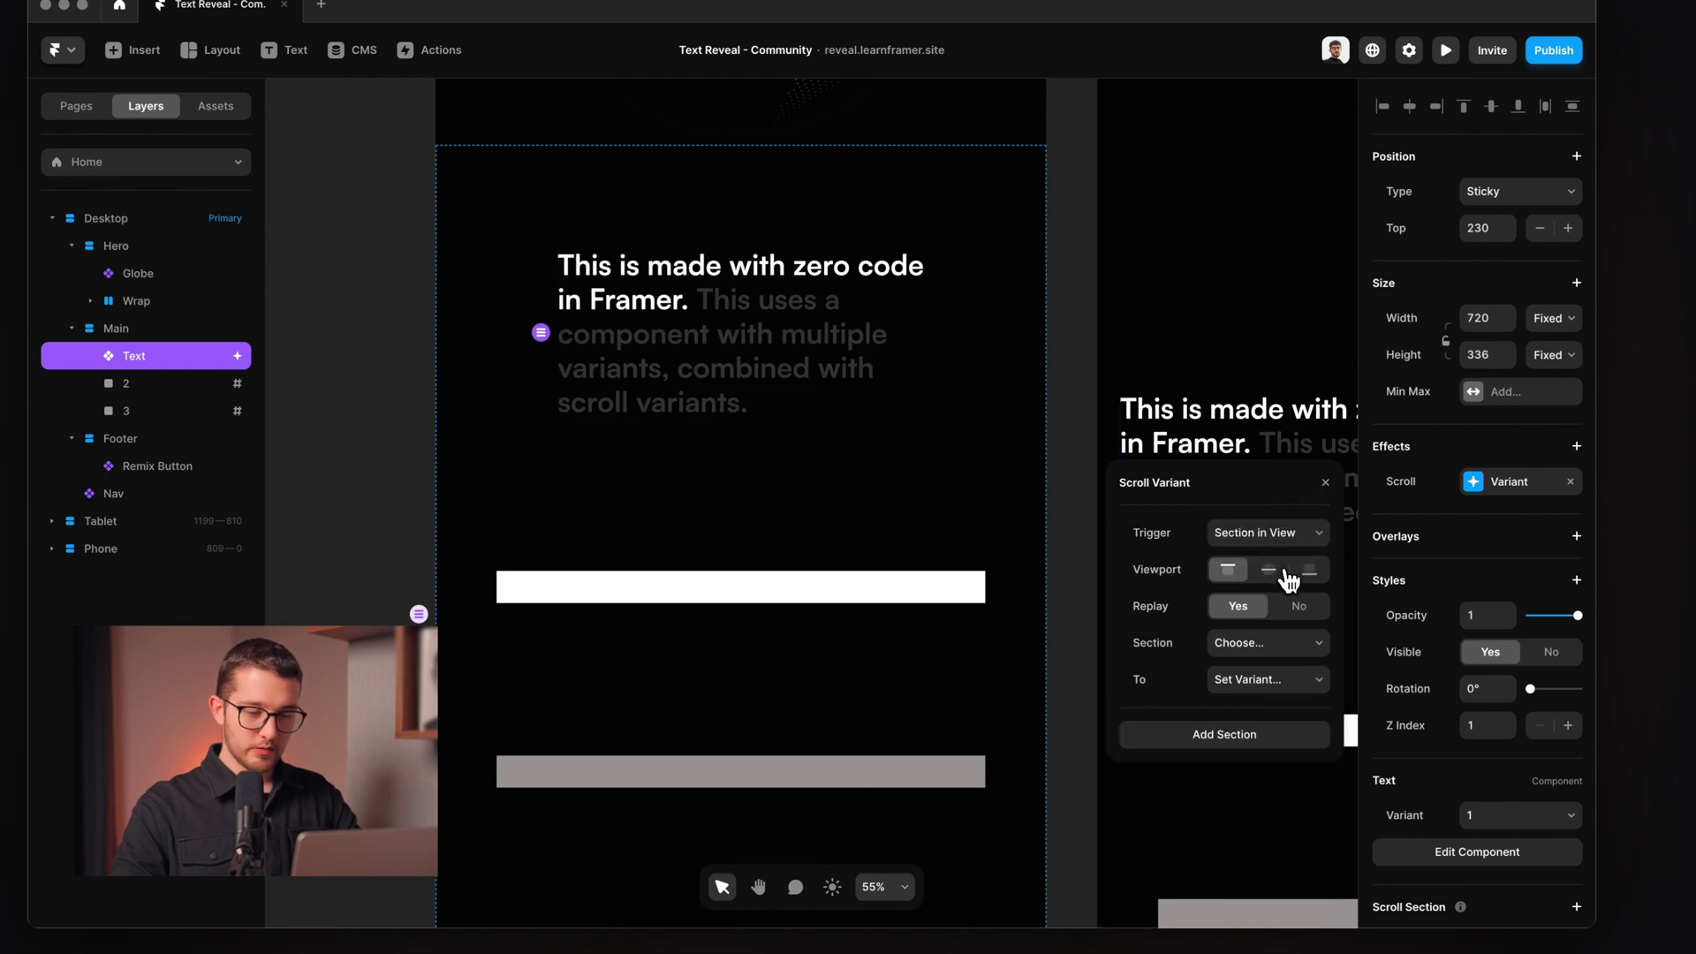
# Step: Set the scroll variant's viewport to center and make section #2 switch the text to variant 2
pyautogui.click(1294, 644)
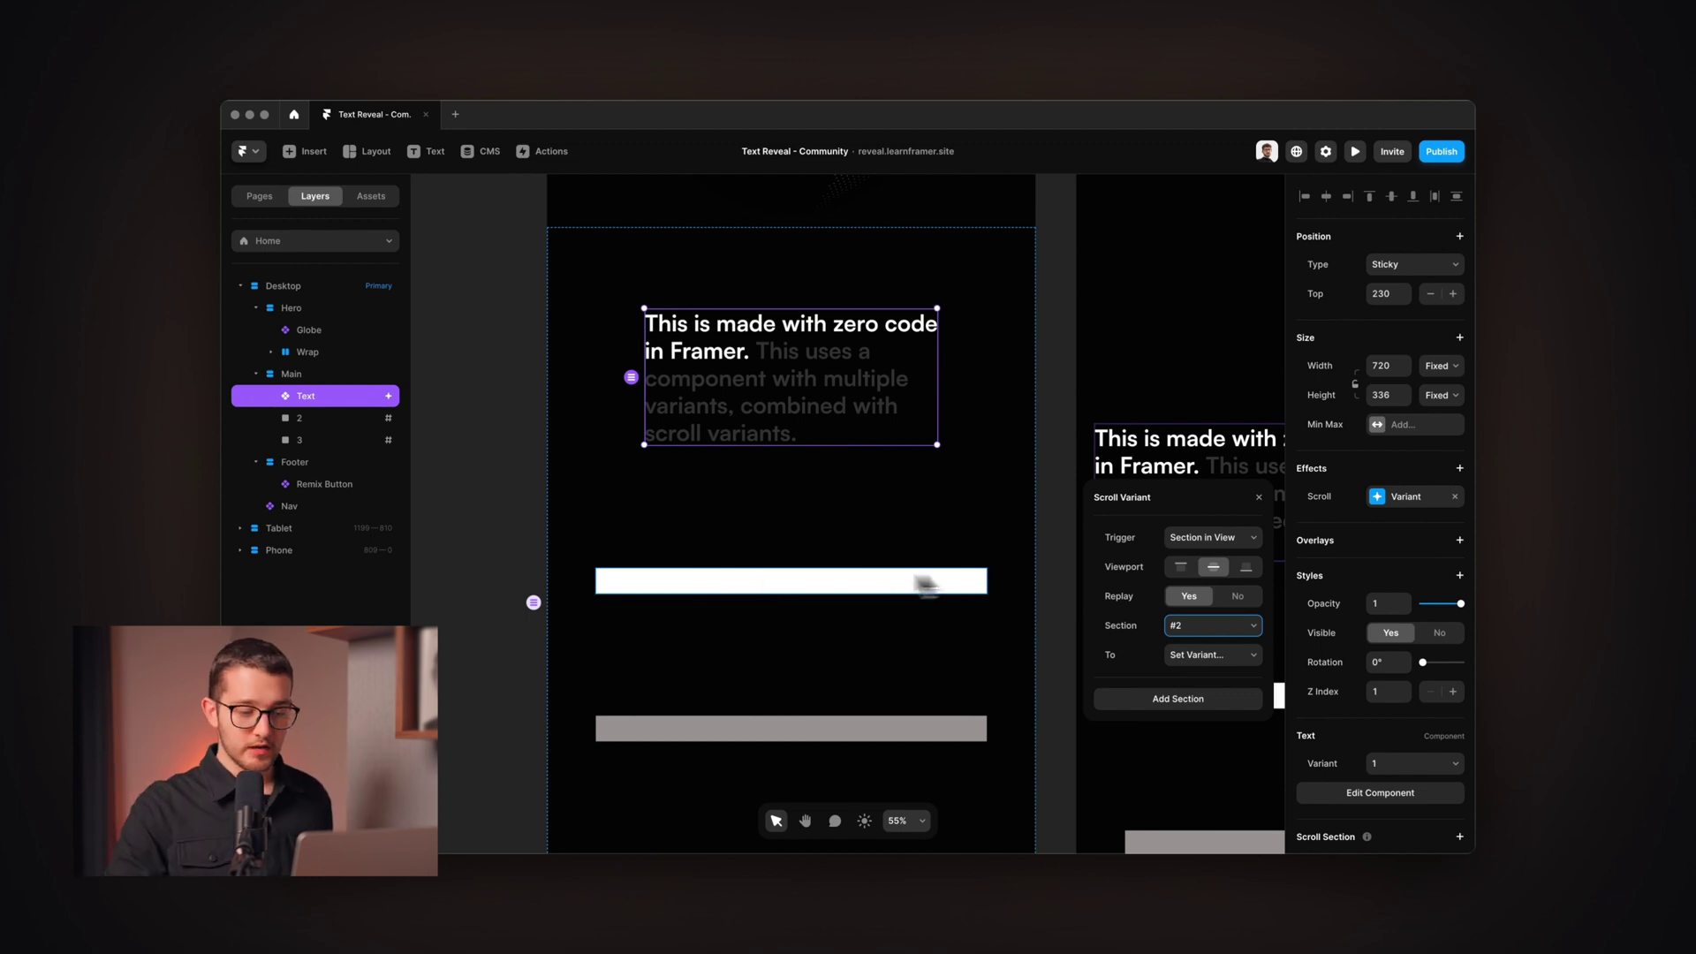
pyautogui.click(1209, 654)
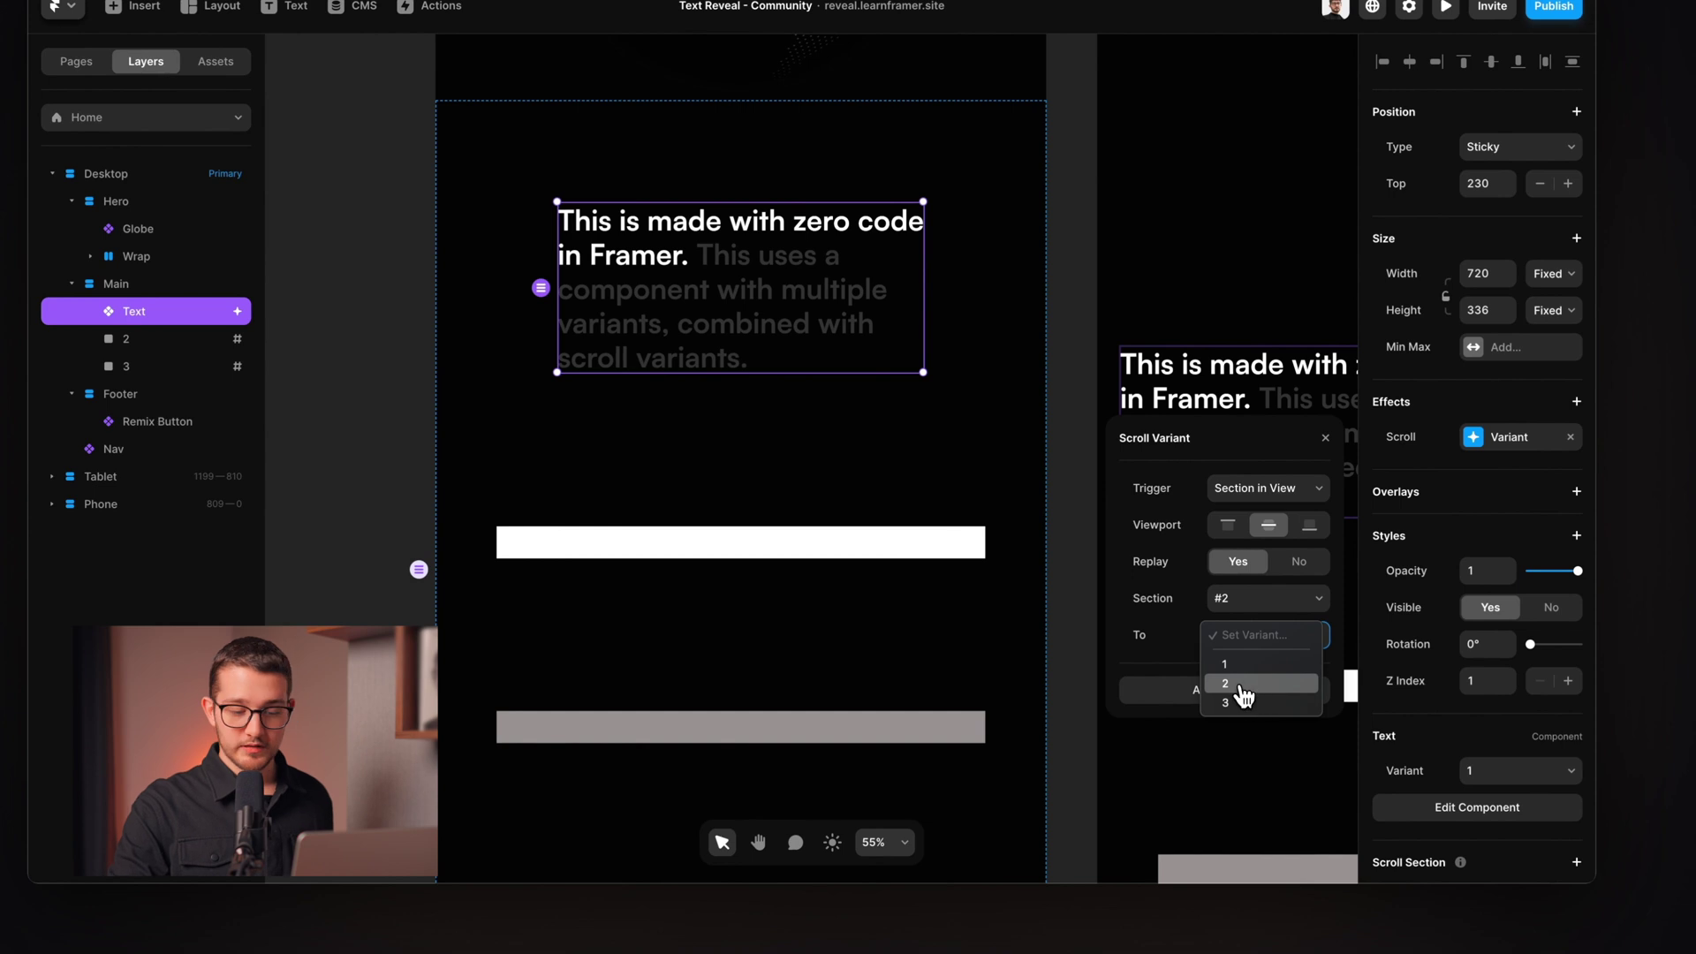
pyautogui.click(1242, 685)
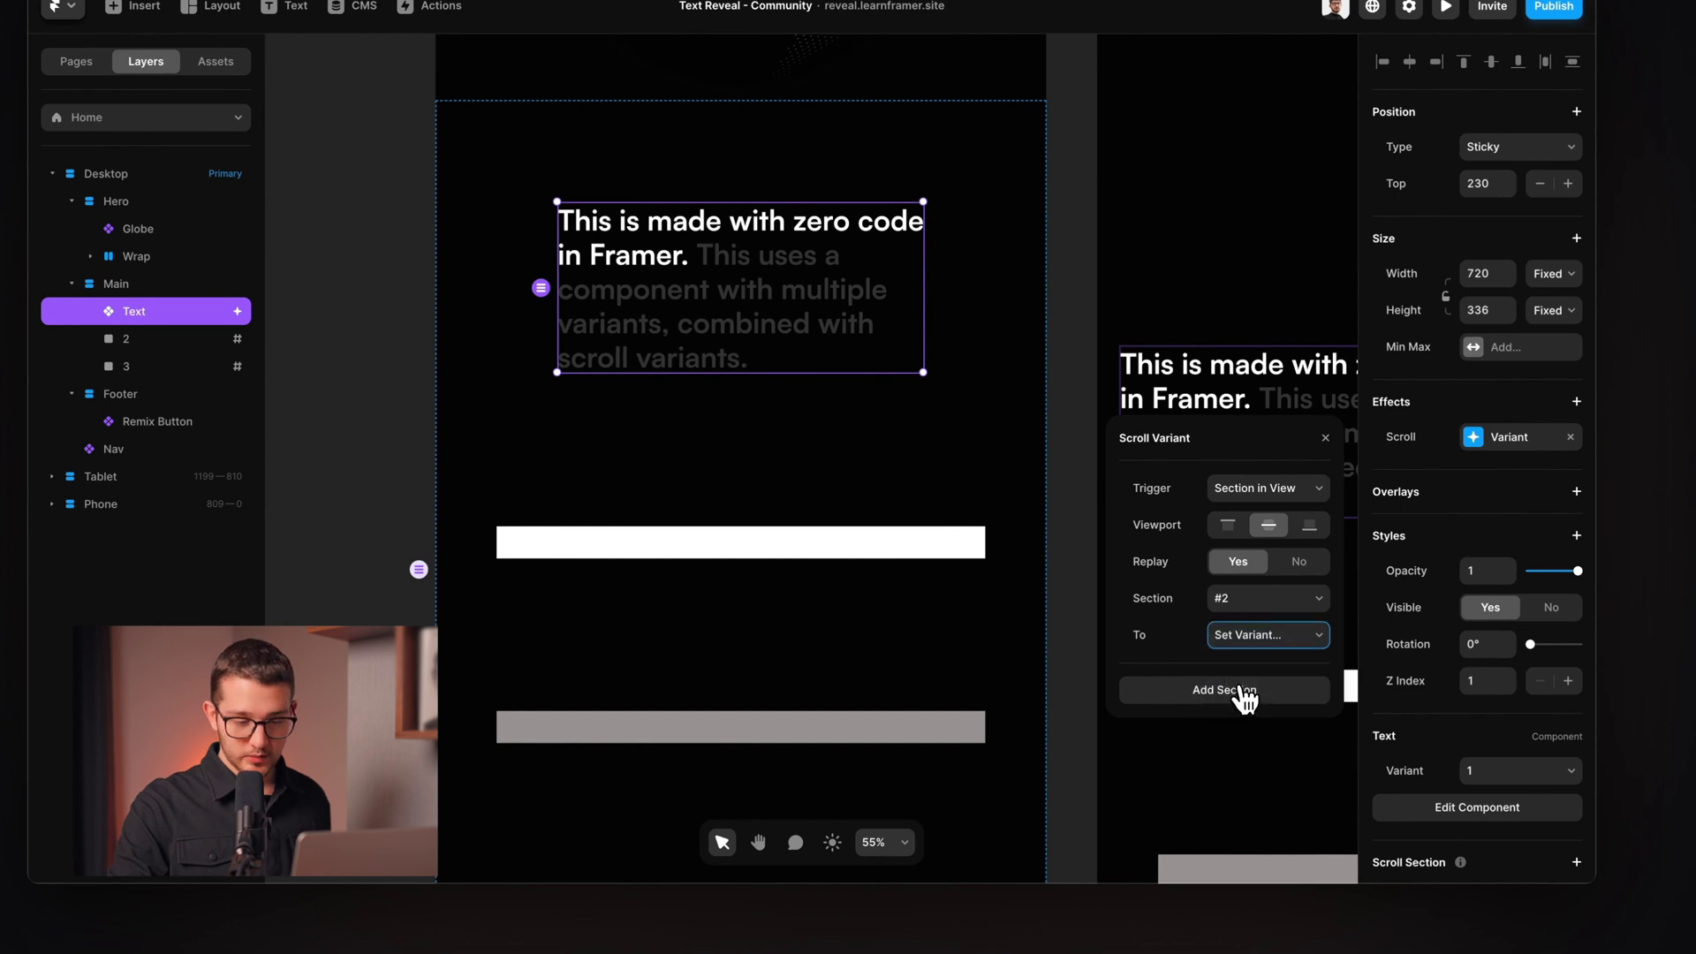
# Step: Add a second section to the scroll variant so that section #3 switches the text to variant 3
pyautogui.click(1247, 697)
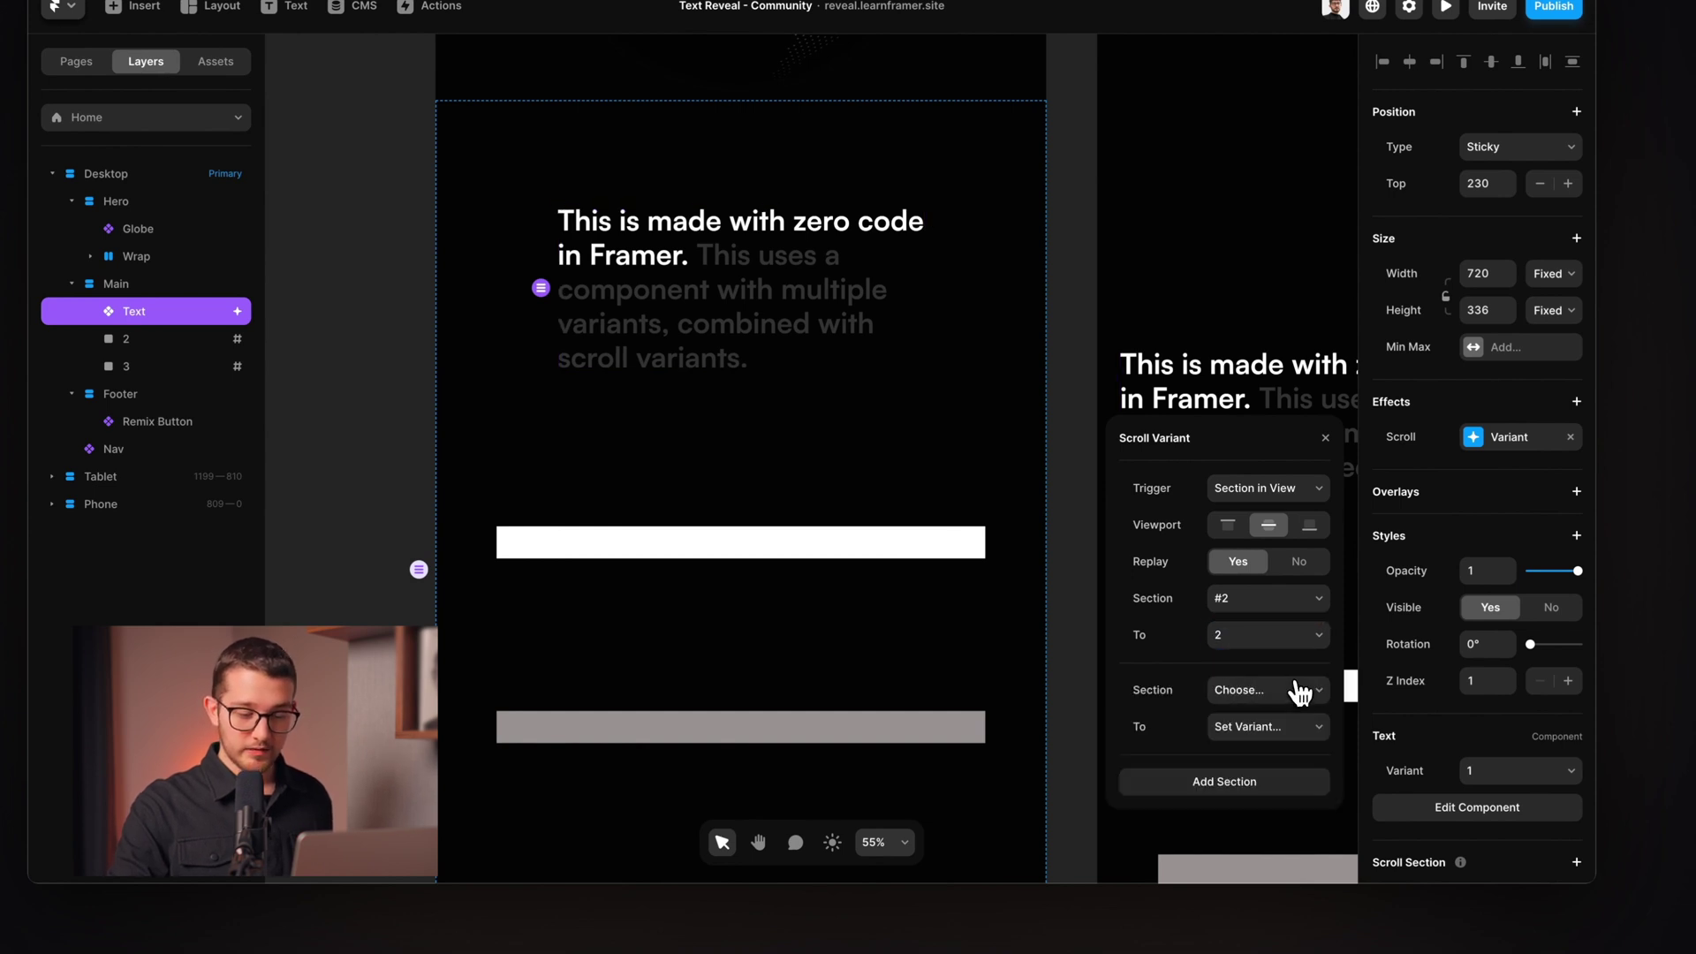
pyautogui.click(1293, 729)
pyautogui.click(1293, 728)
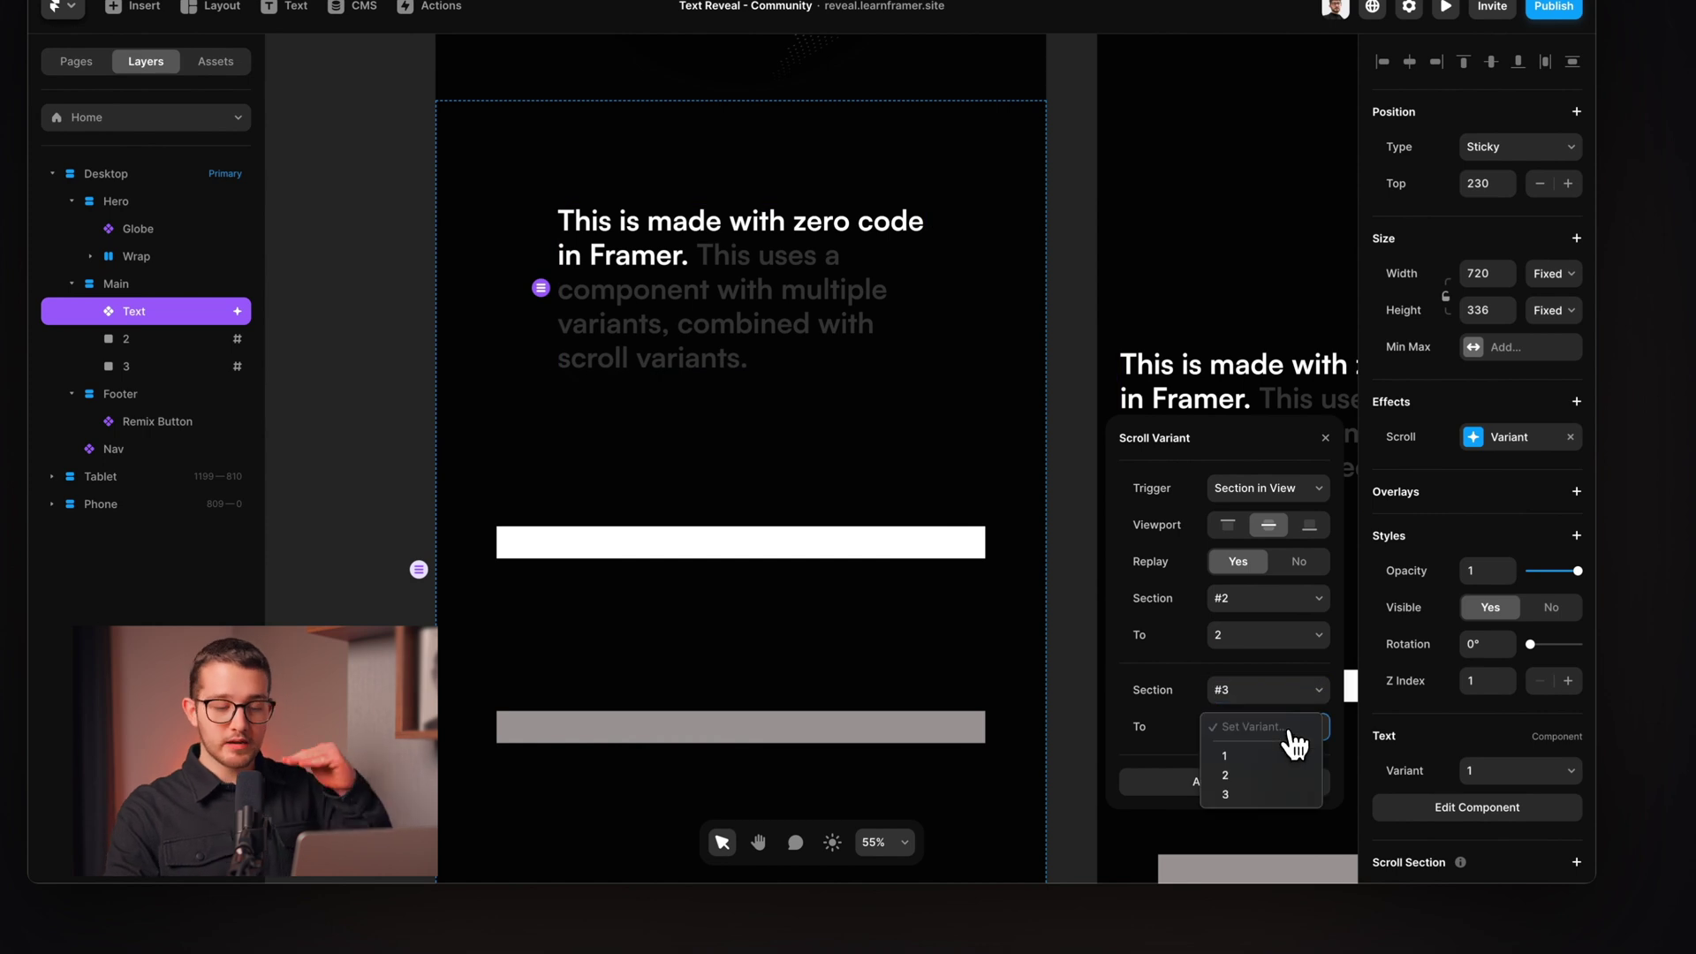
pyautogui.click(1249, 795)
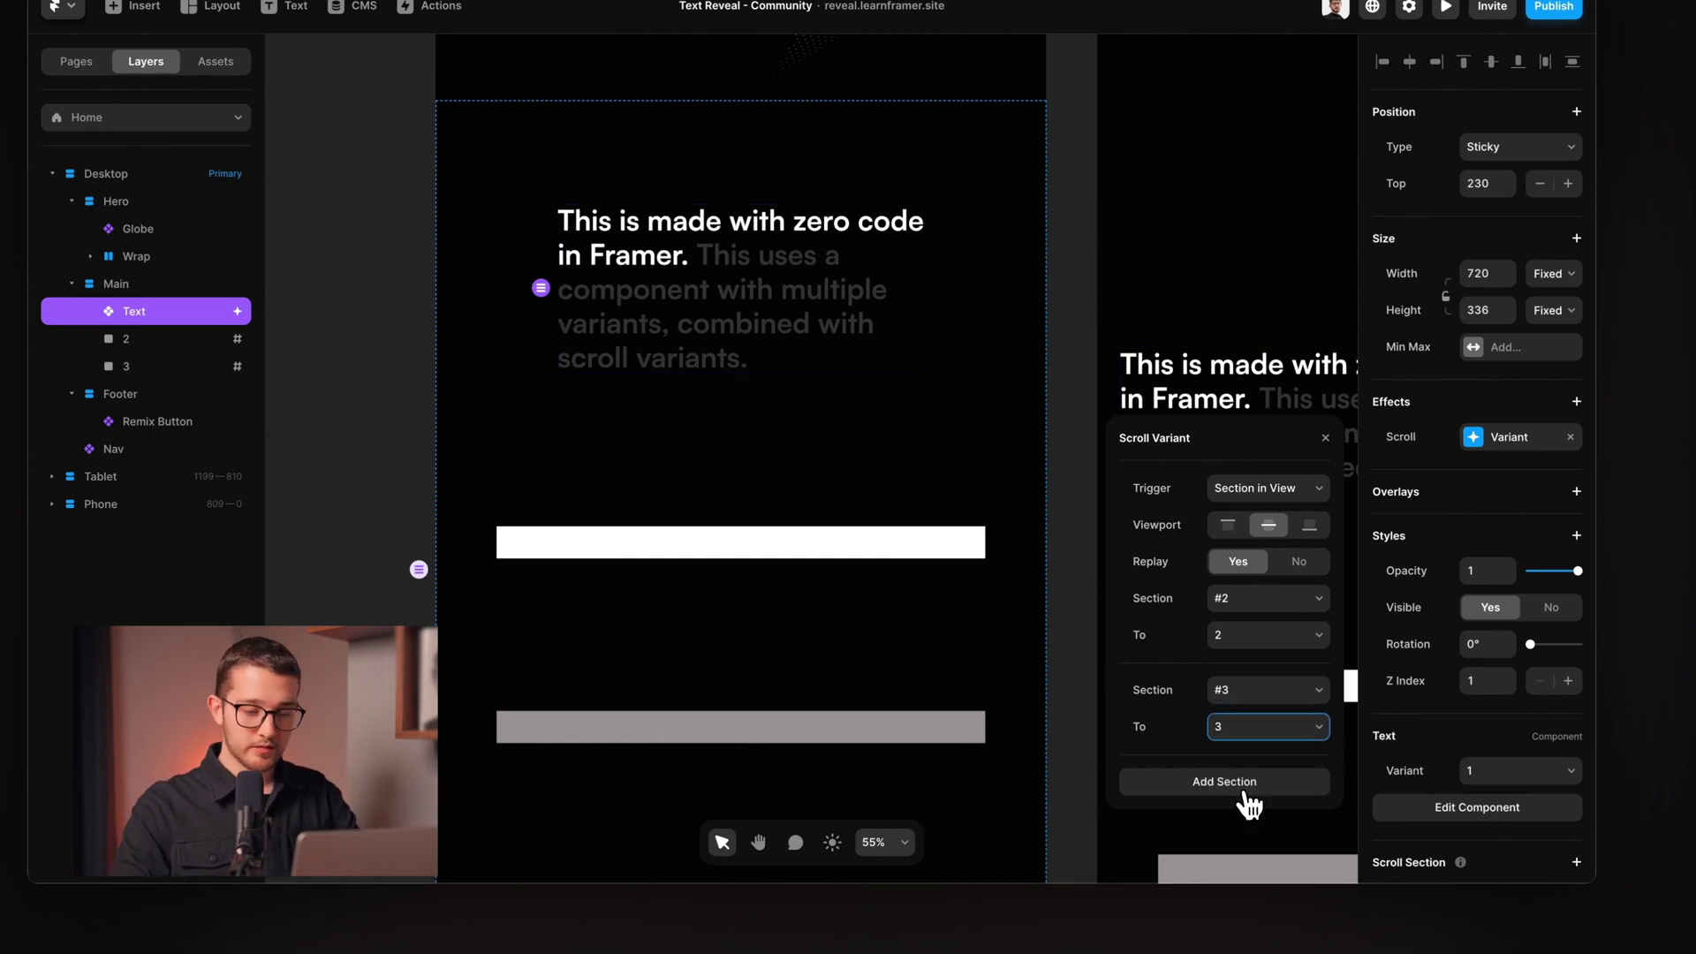
pyautogui.click(1325, 438)
pyautogui.click(1075, 261)
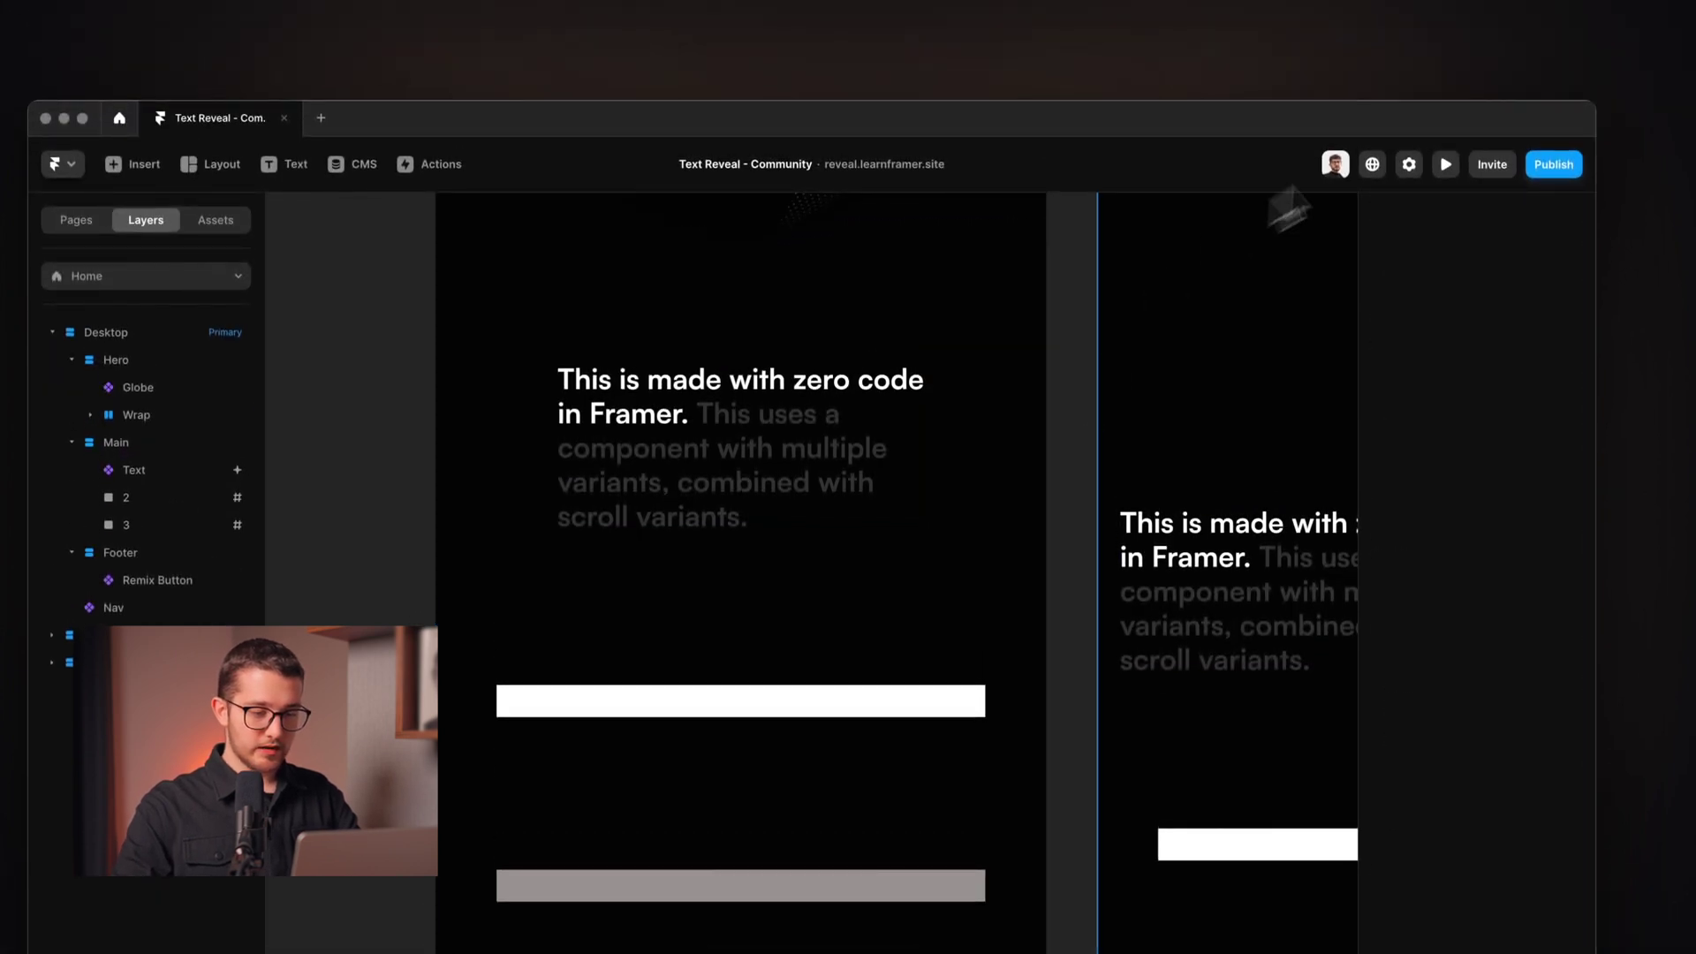
# Step: Preview the page and scroll both ways to examine how the text variants change at the two trigger frames
pyautogui.click(1449, 164)
pyautogui.scroll(-5, 1025, 525)
pyautogui.scroll(-5, 1024, 525)
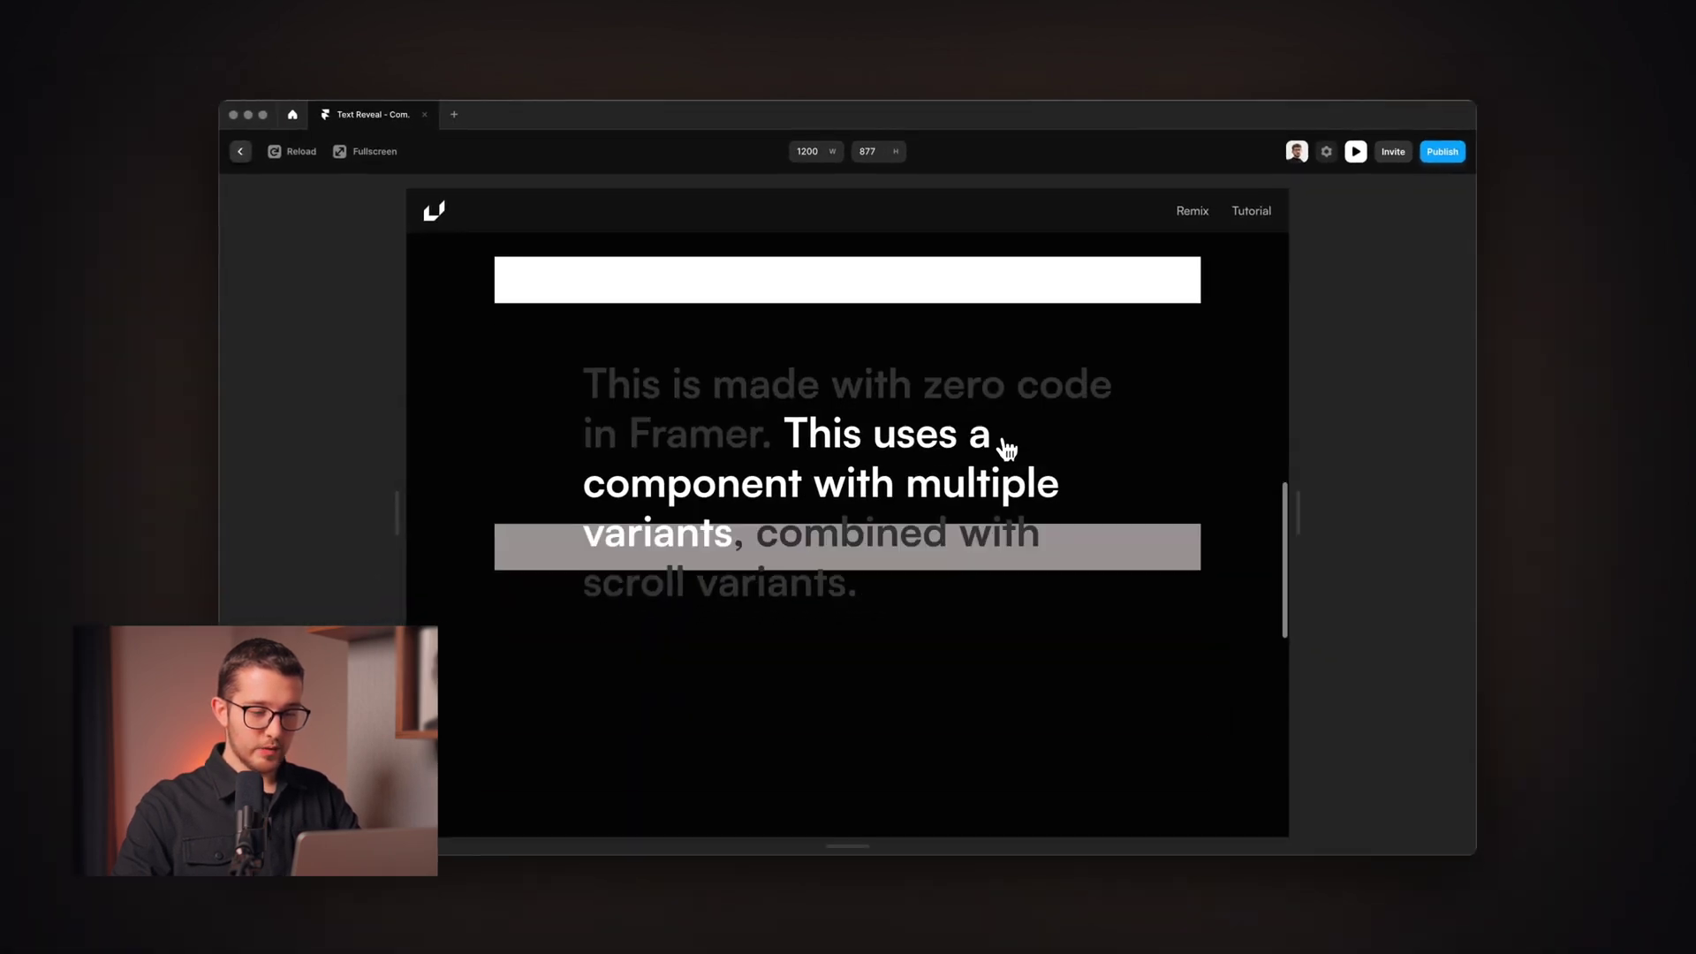
pyautogui.scroll(-3, 1006, 449)
pyautogui.scroll(3, 1006, 448)
pyautogui.scroll(5, 1007, 448)
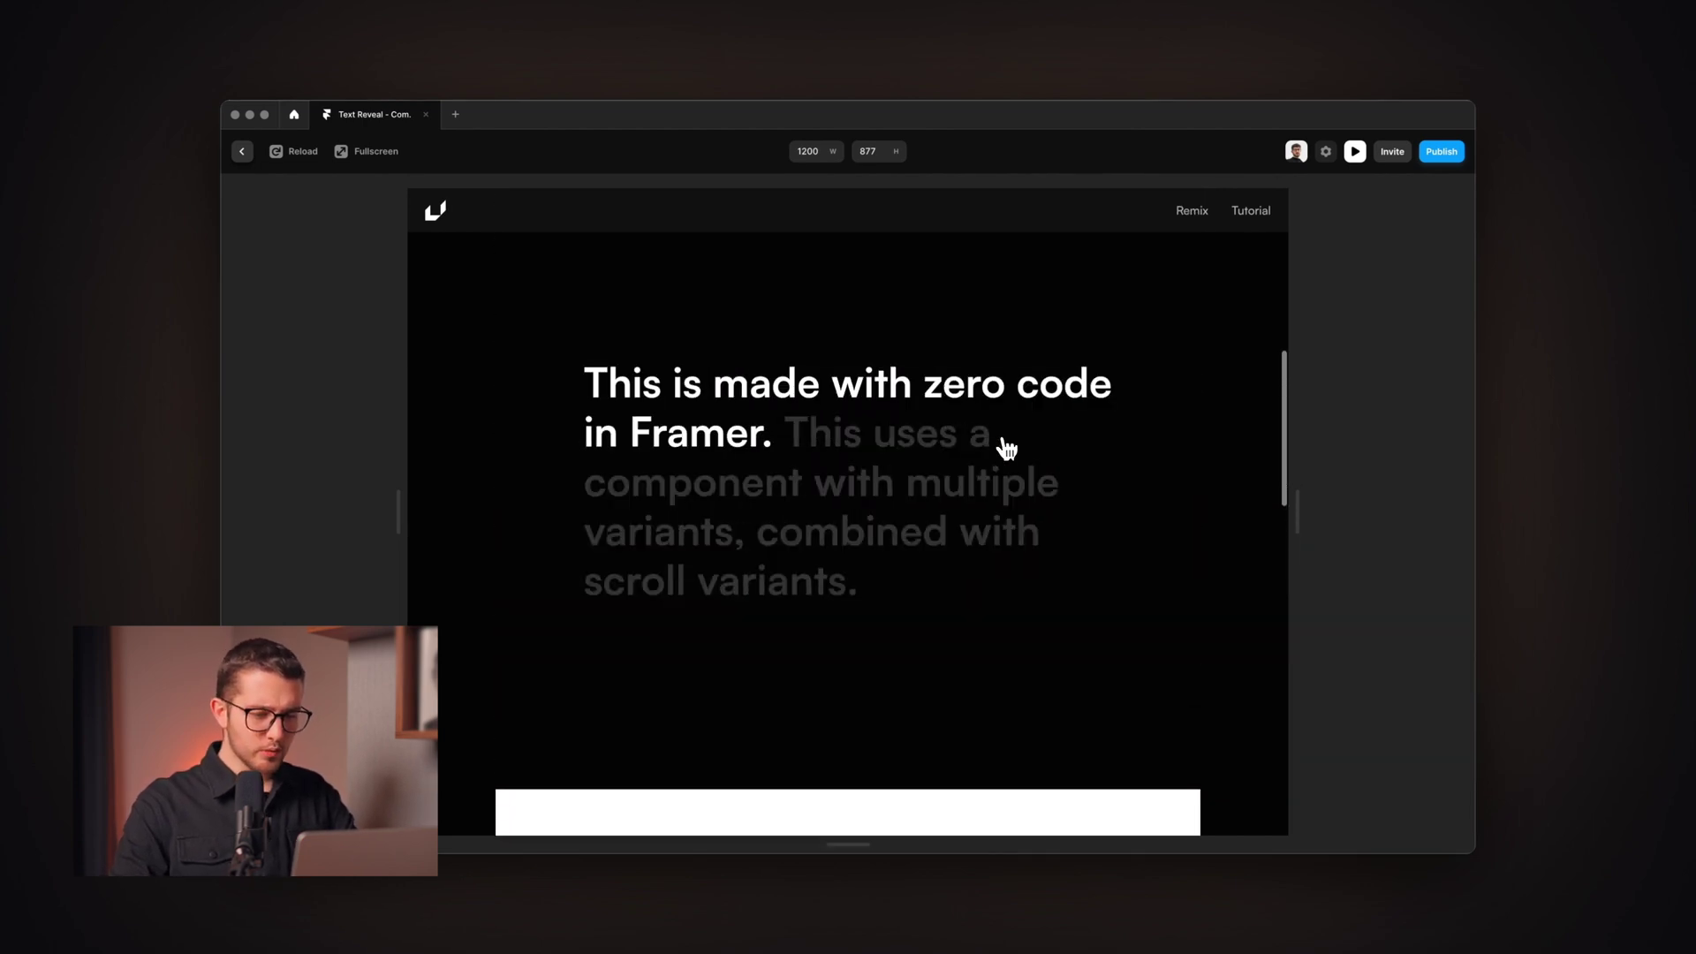
pyautogui.scroll(-5, 1007, 449)
pyautogui.press('Escape')
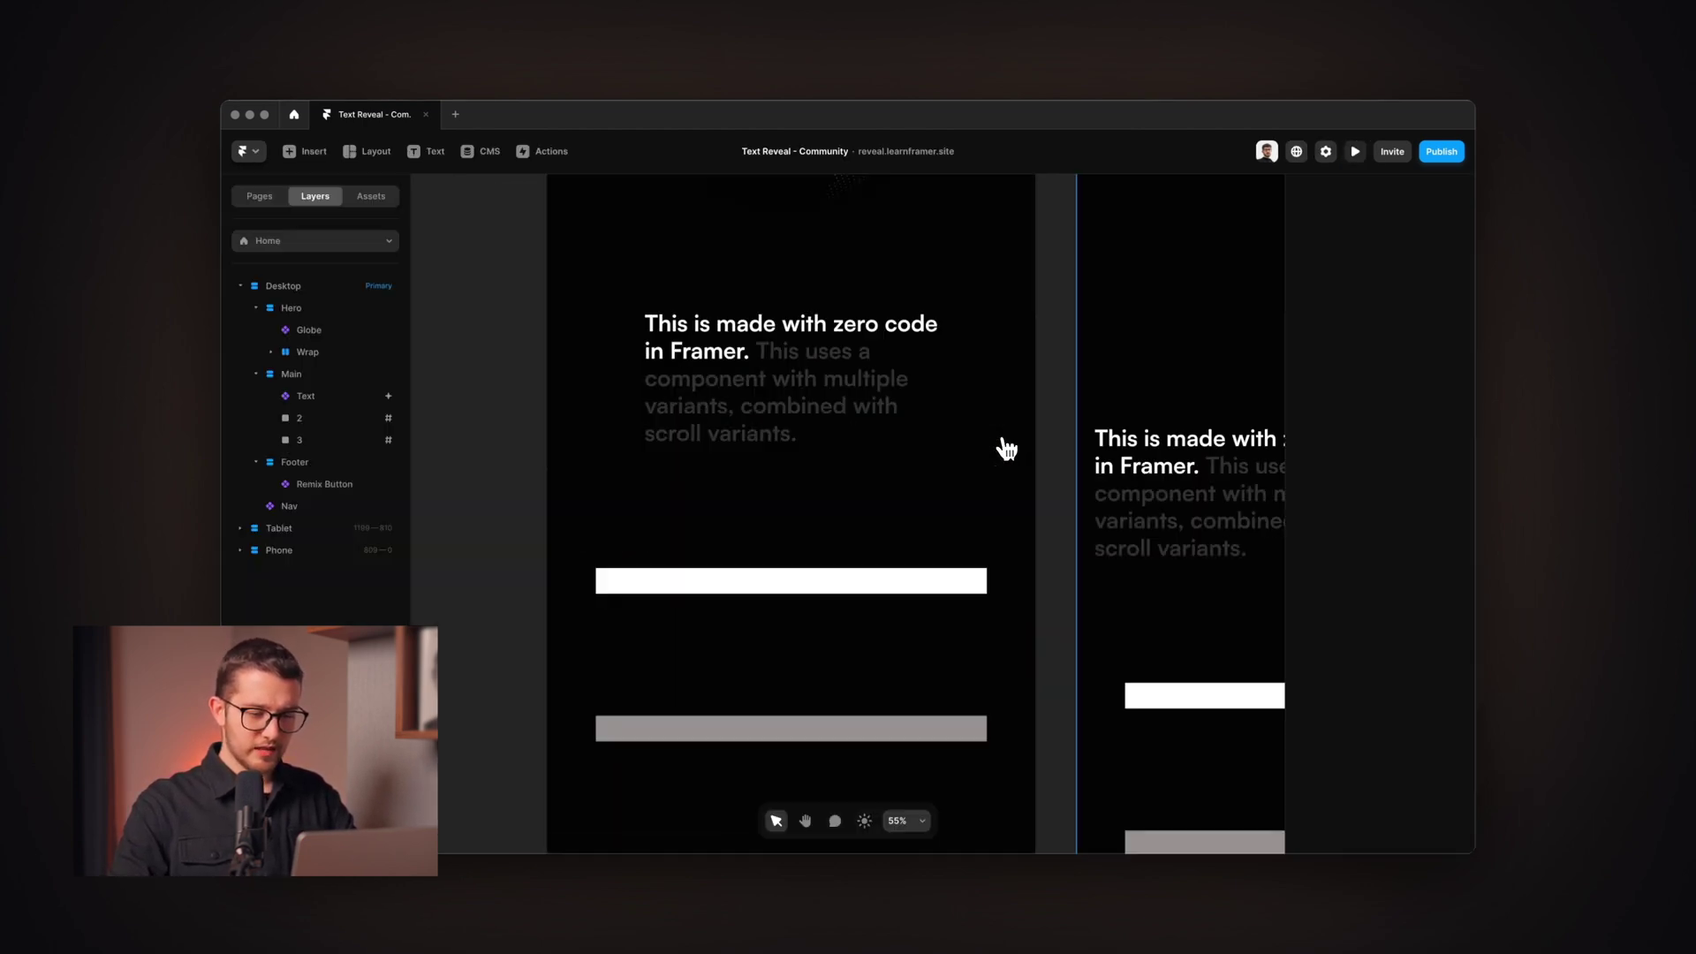
# Step: Make section frames 2 and 3 in Main fully transparent by lowering their opacity together
pyautogui.click(943, 585)
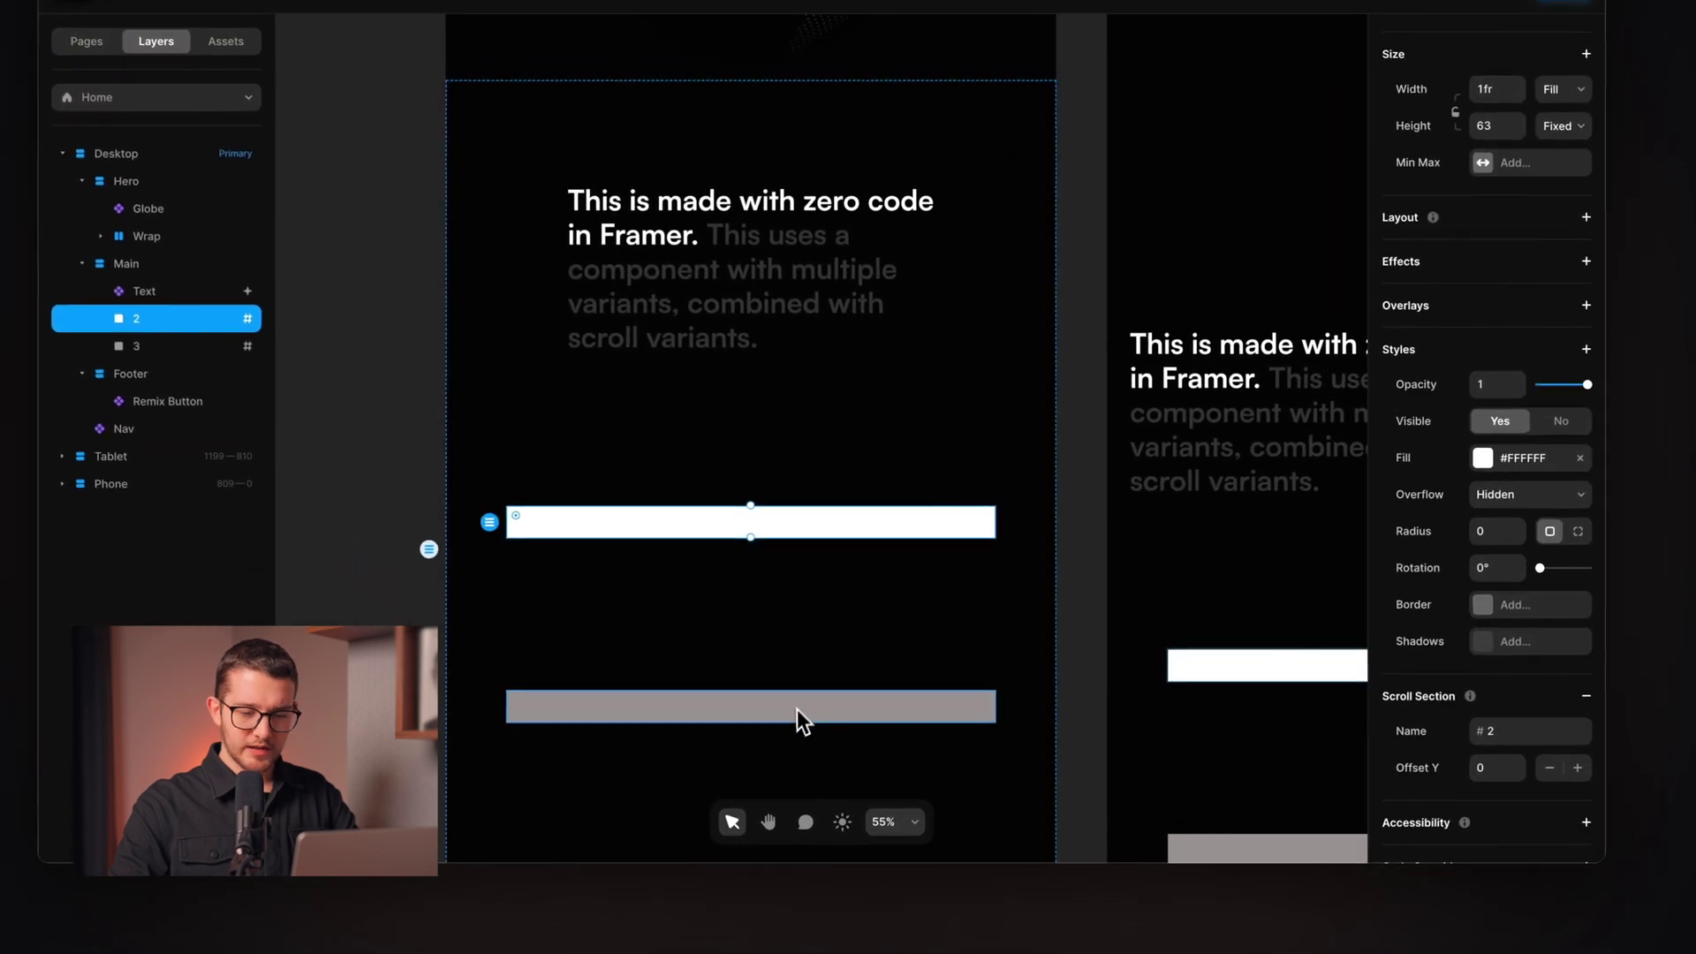
pyautogui.keyDown('shift'); pyautogui.click(825, 733); pyautogui.keyUp('shift')
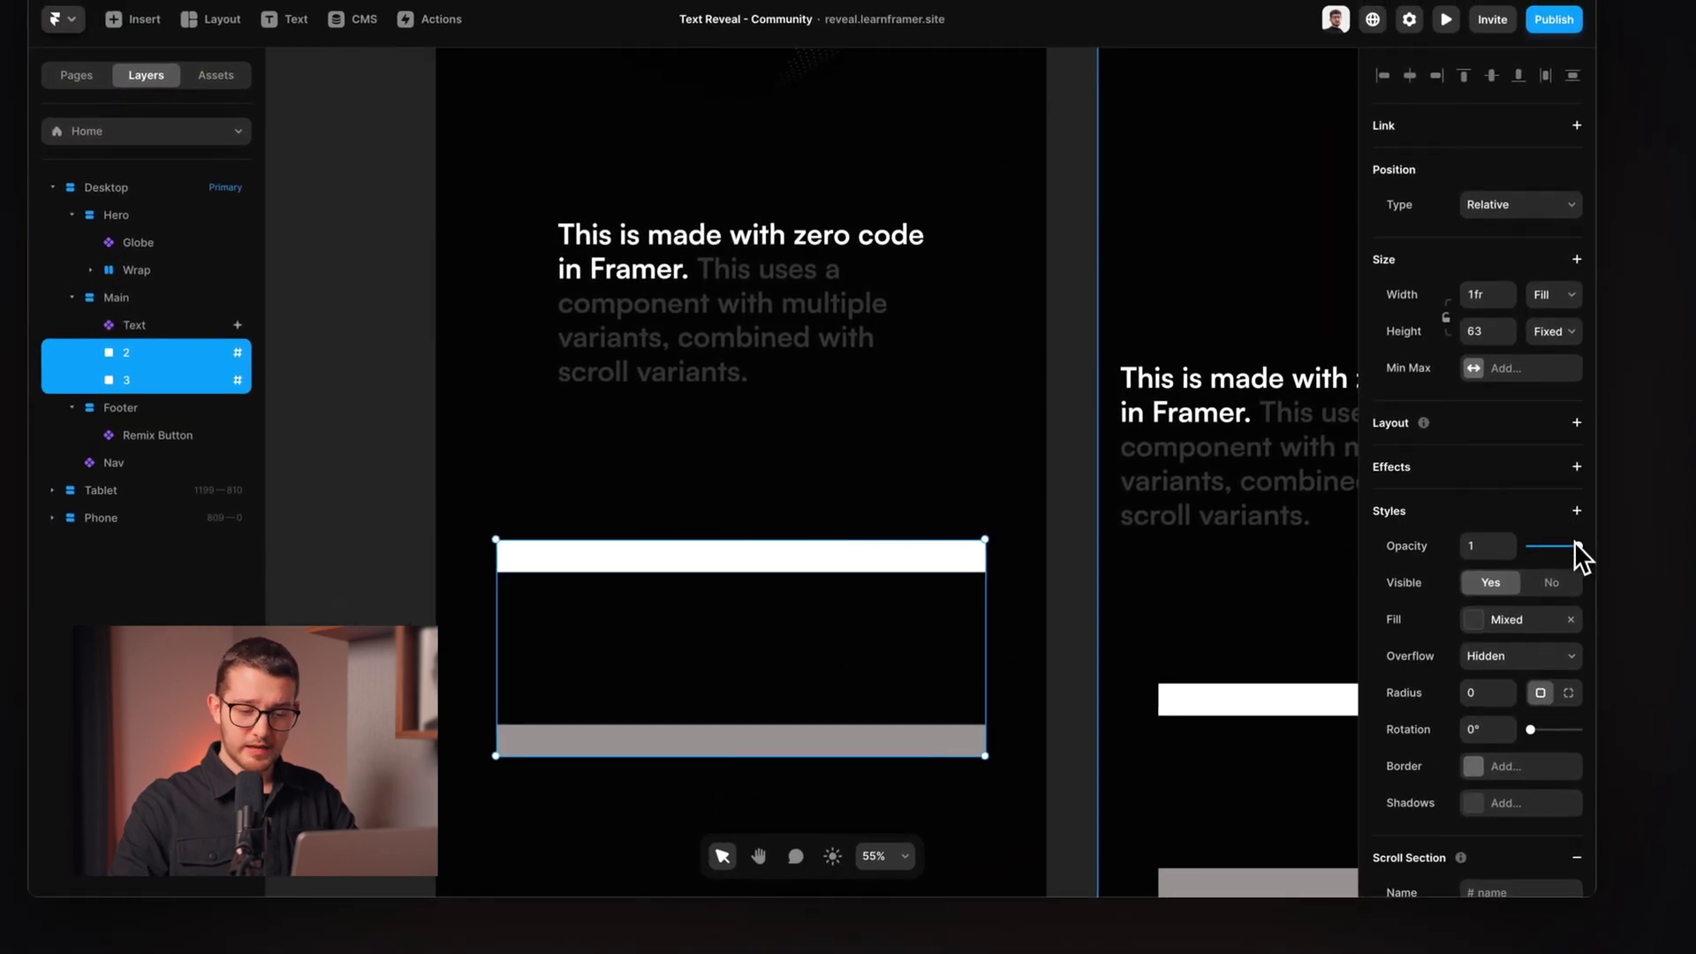
pyautogui.moveTo(1588, 512); pyautogui.dragTo(1456, 556)
pyautogui.click(1073, 542)
# Step: Preview the page and scroll down, back up and down to the Remix button to examine the text reveal without visible trigger frames
pyautogui.press('super+p')
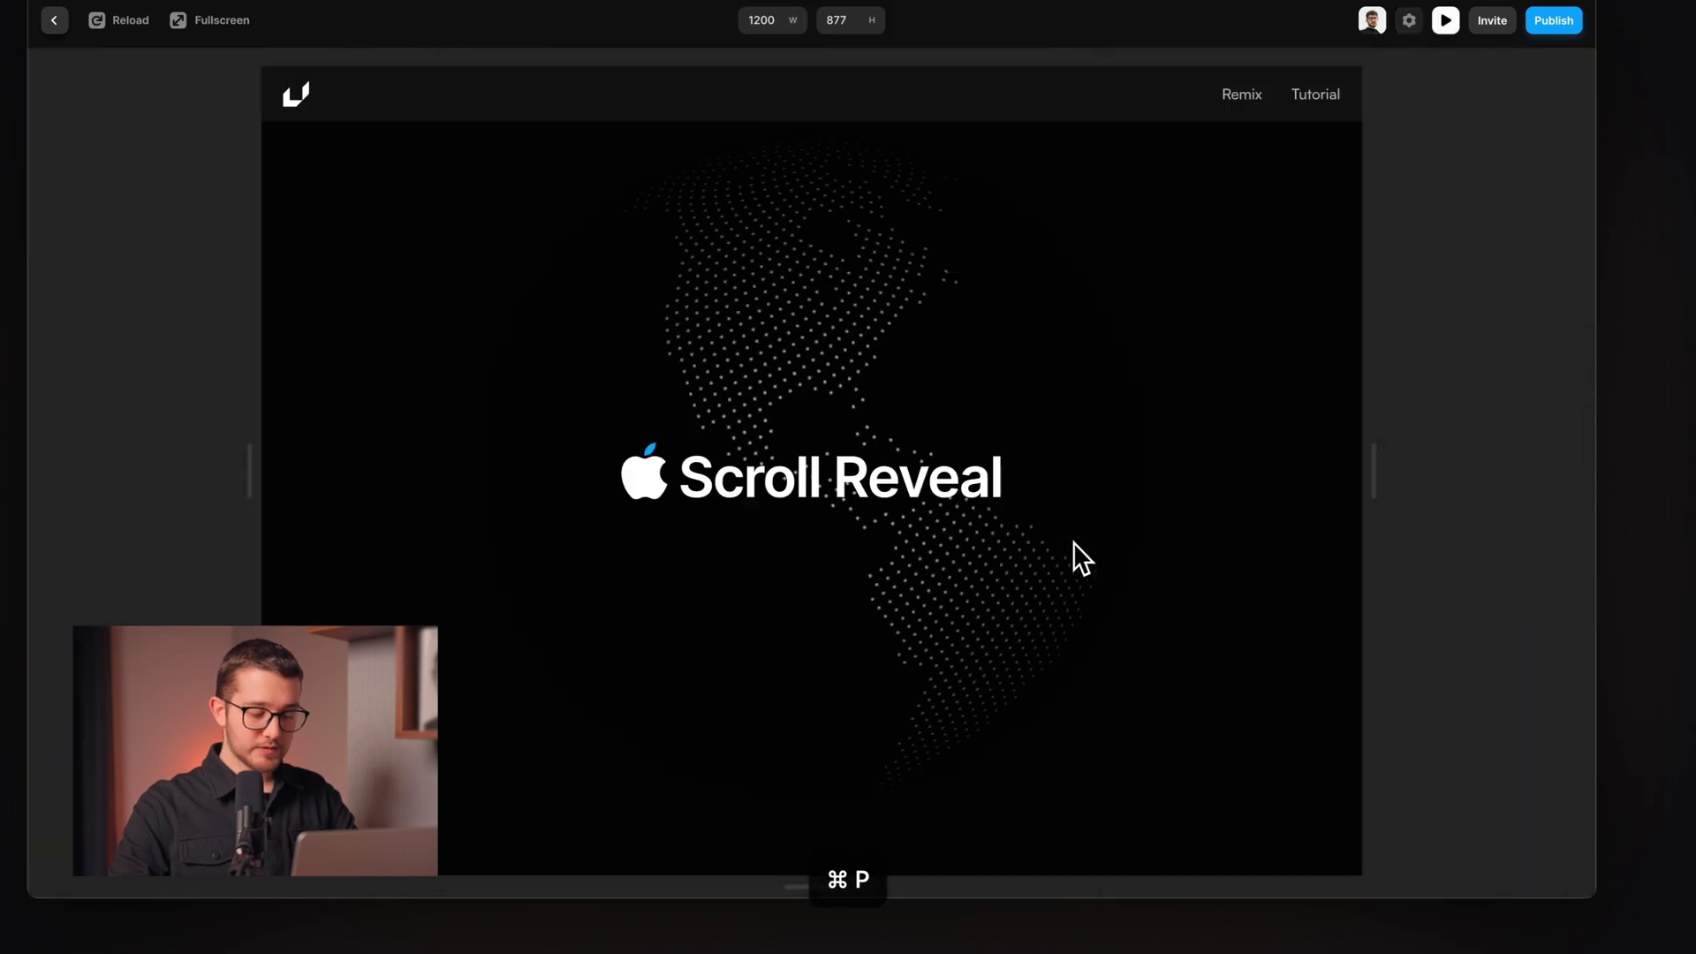
pyautogui.scroll(-10, 1011, 582)
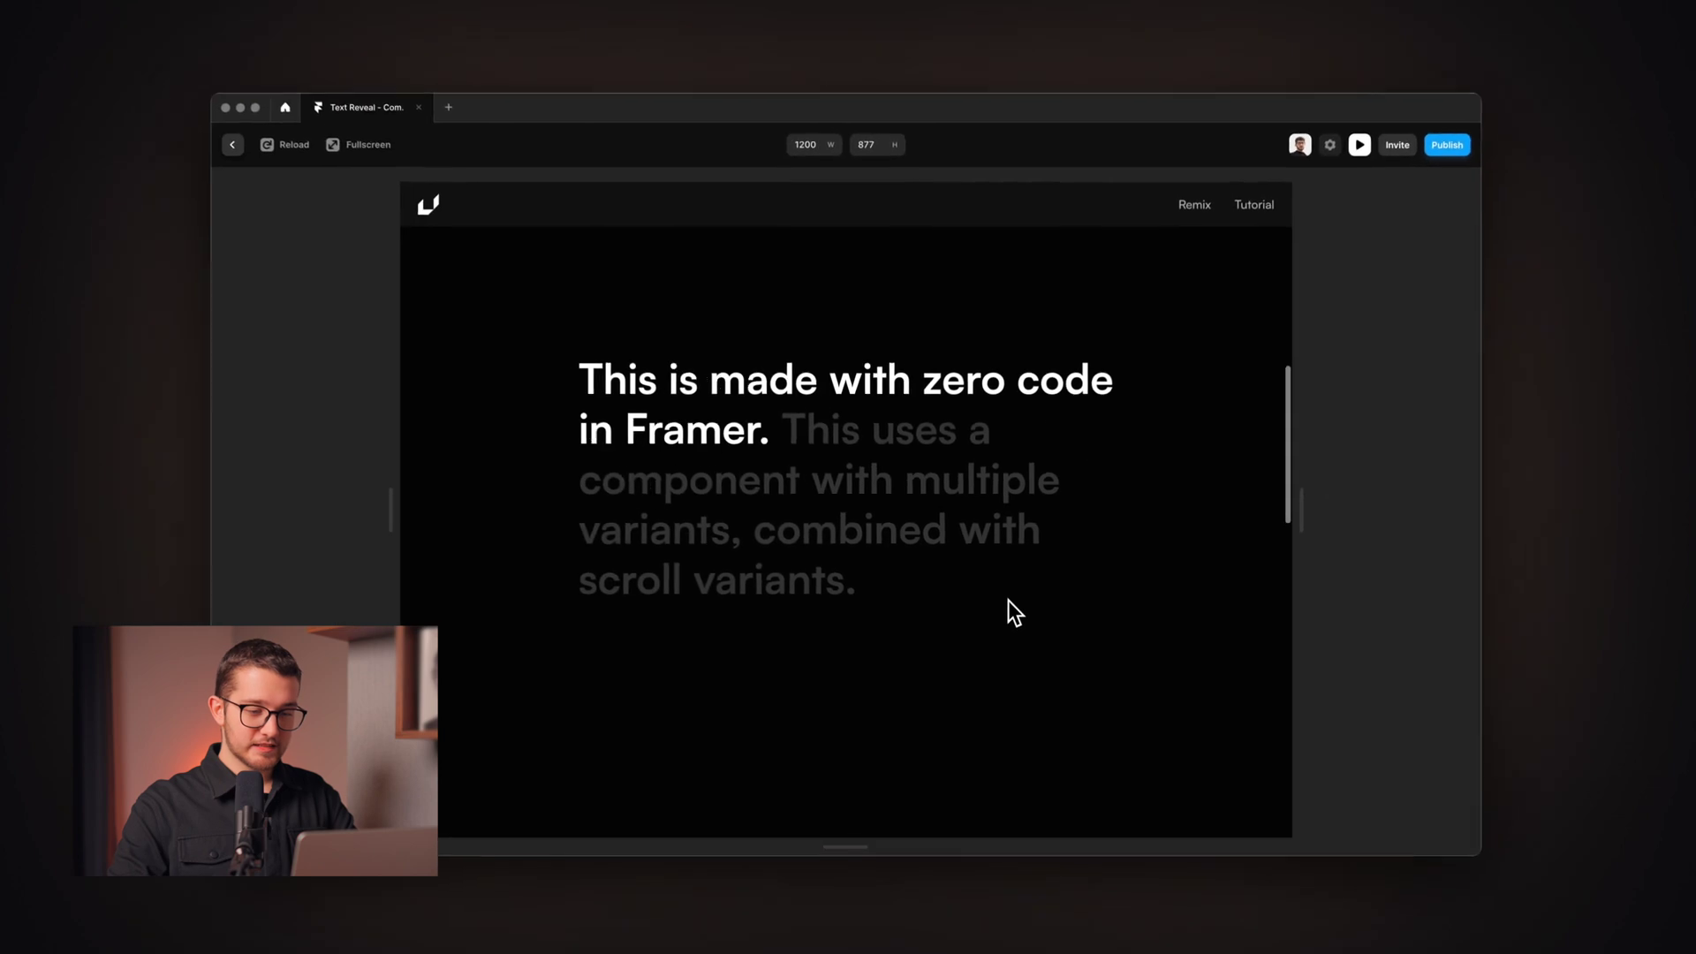
pyautogui.scroll(-5, 1009, 601)
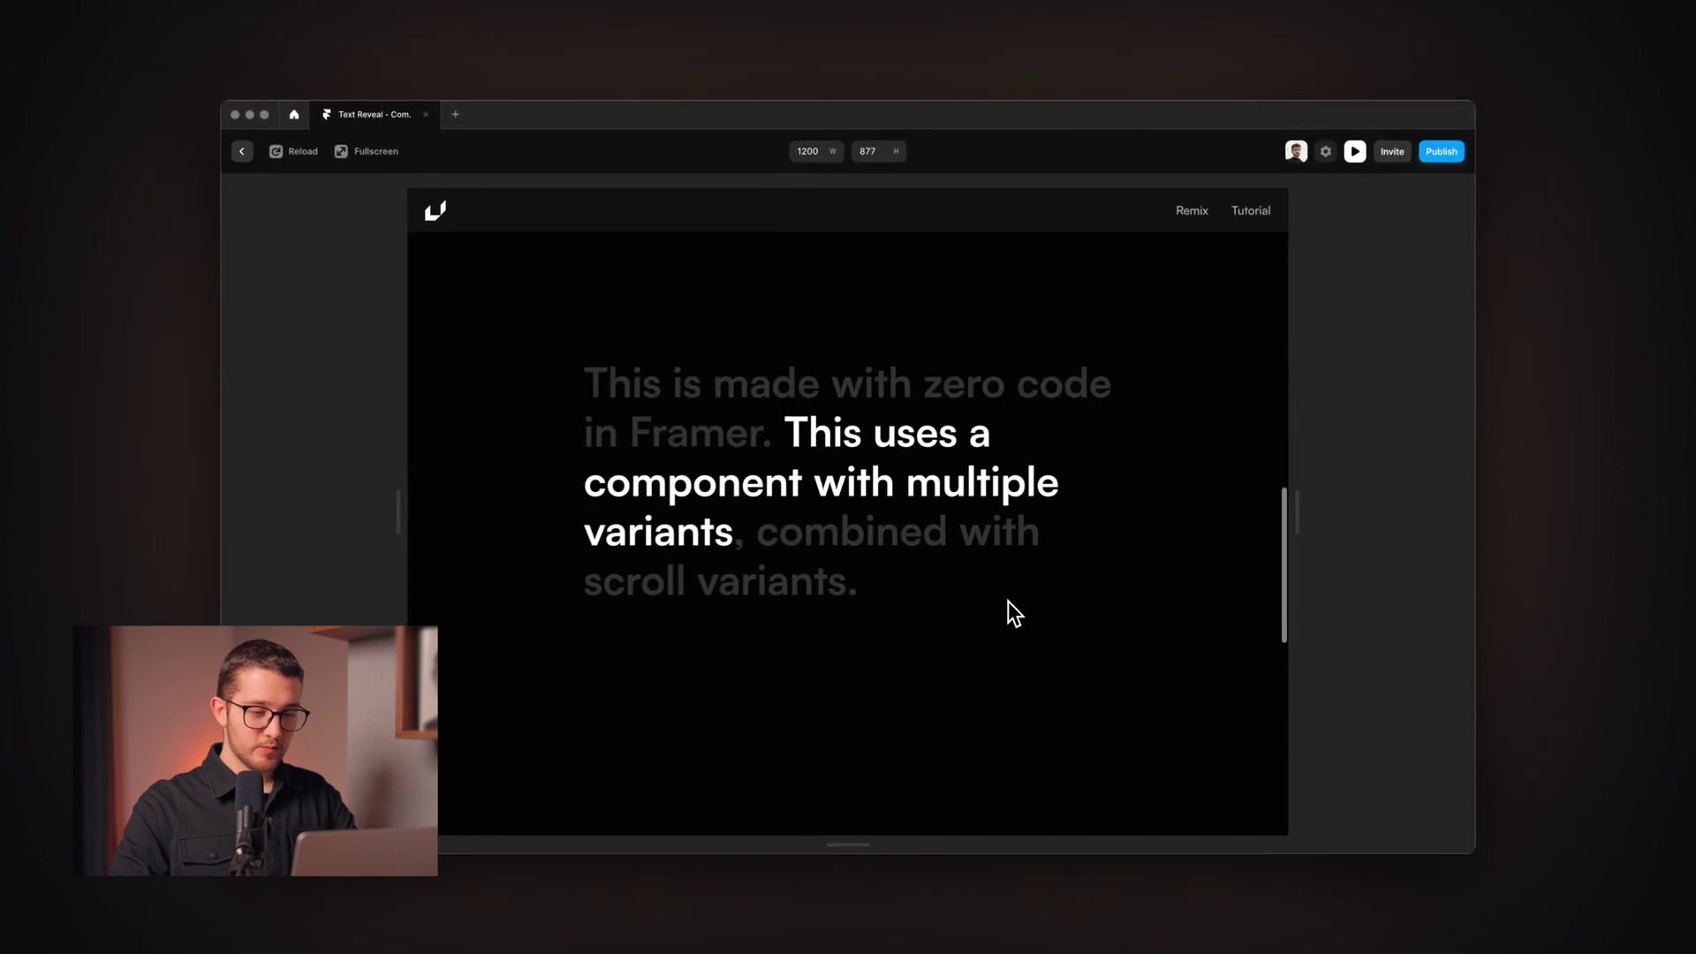
pyautogui.scroll(-6, 1009, 601)
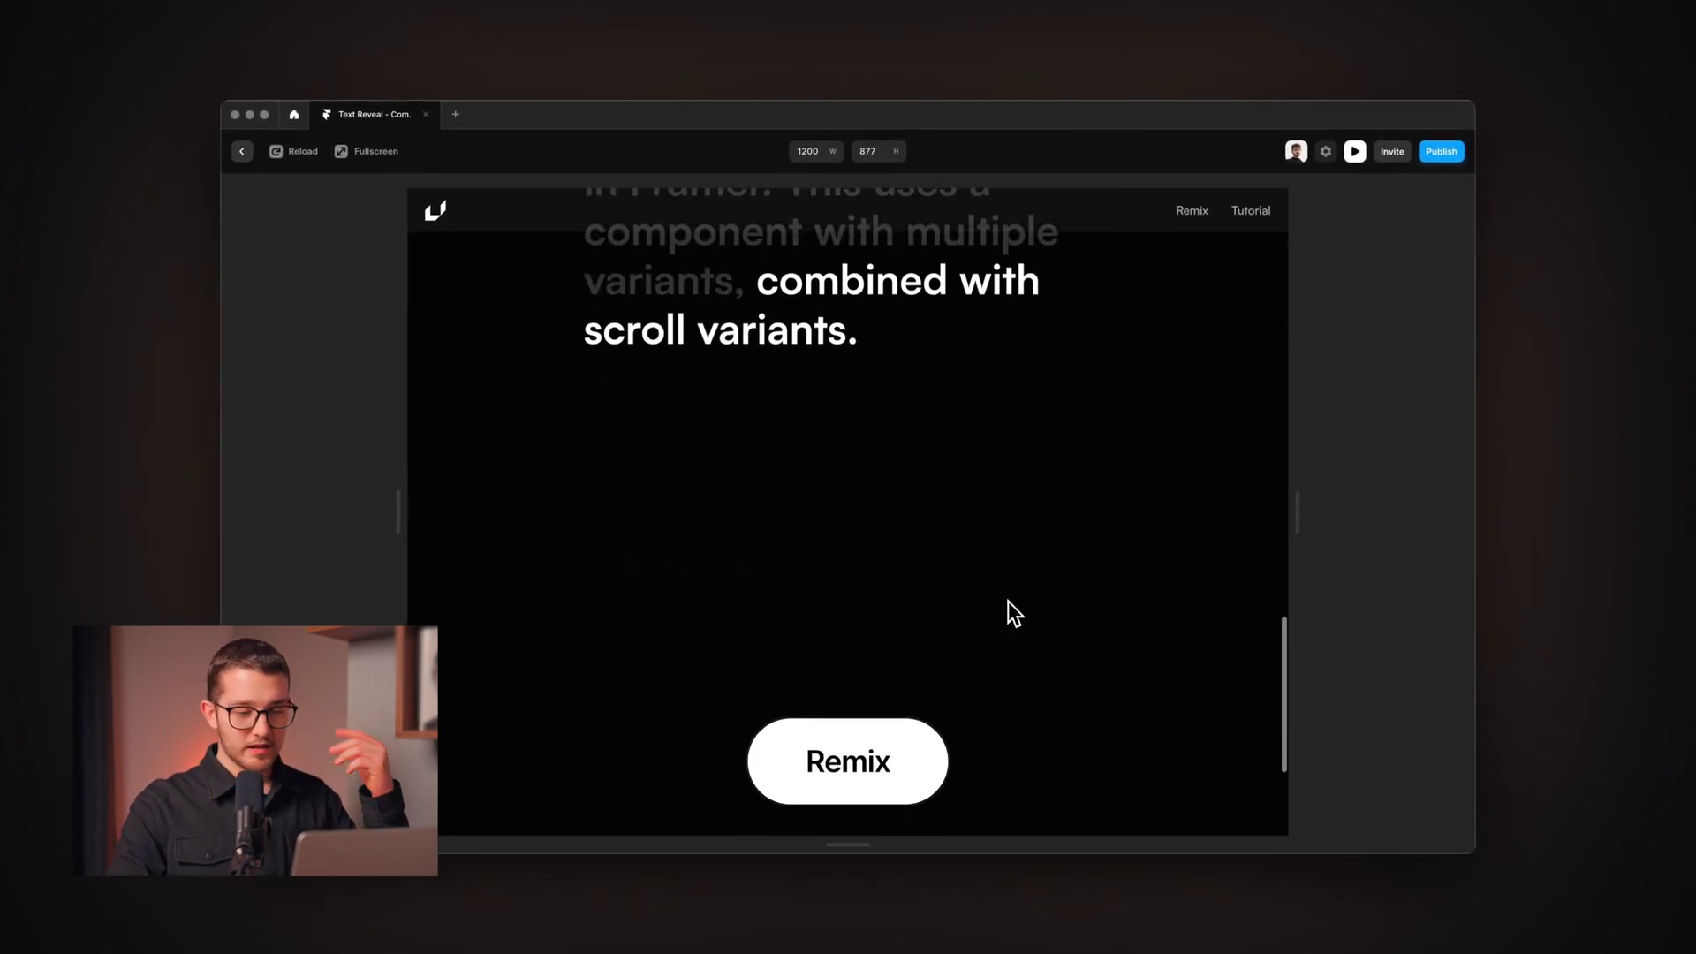
pyautogui.scroll(3, 1009, 600)
pyautogui.scroll(2, 1015, 613)
pyautogui.scroll(3, 1001, 621)
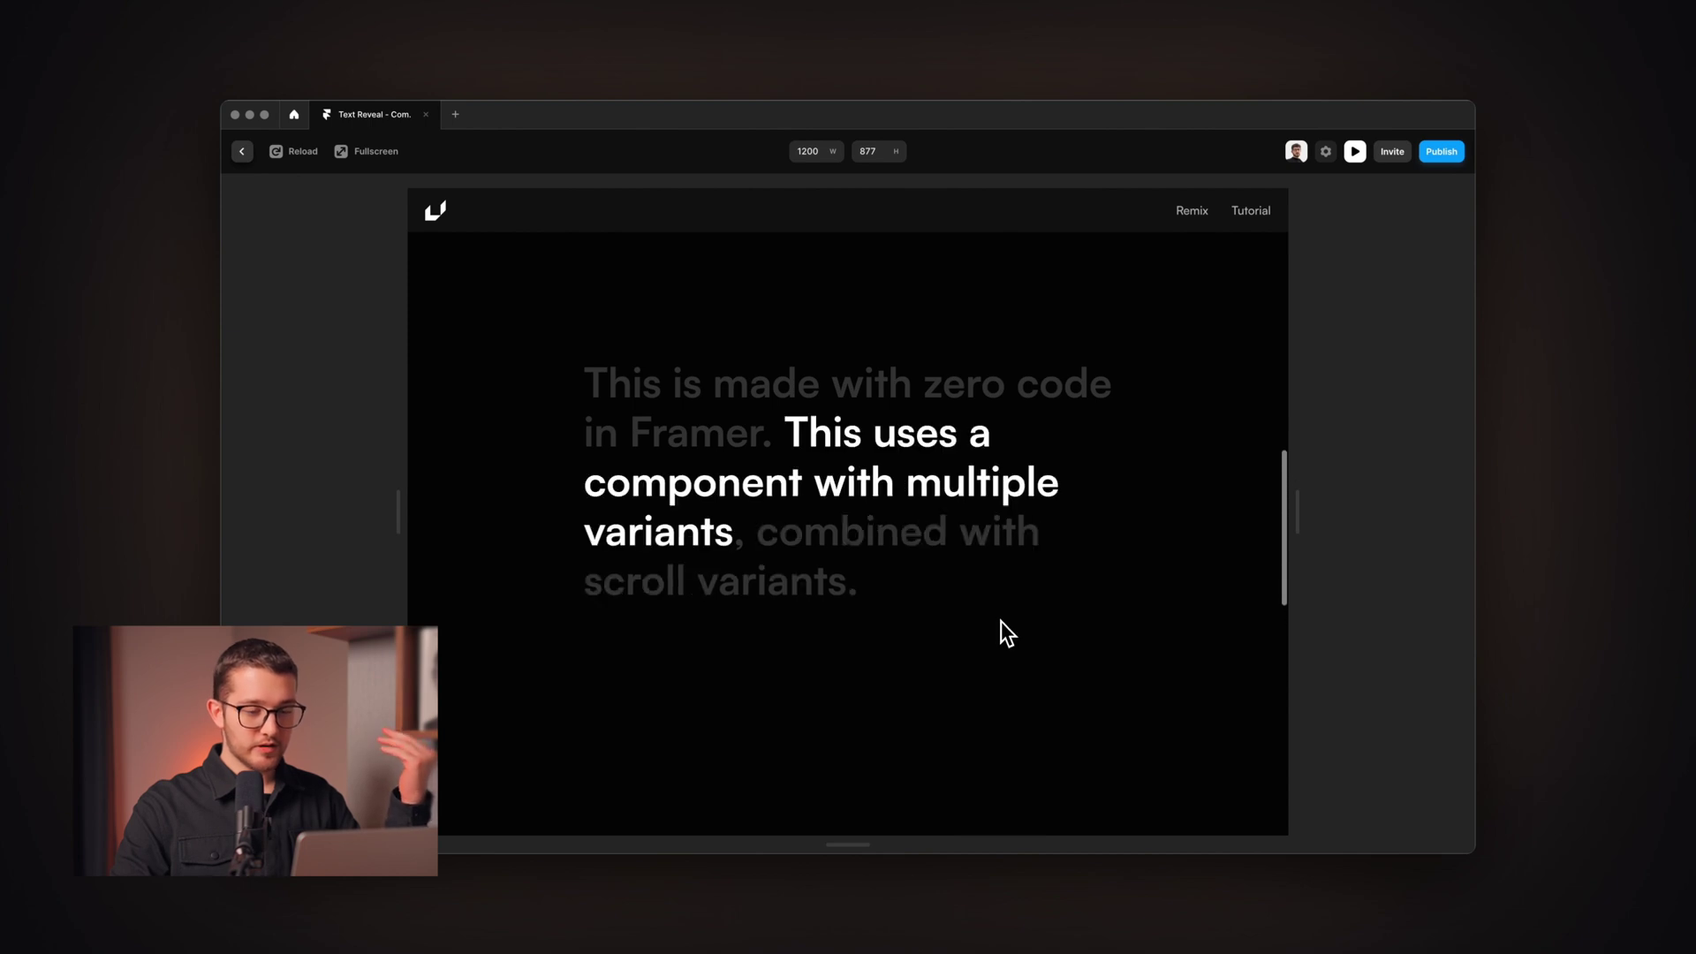
pyautogui.scroll(2, 1000, 621)
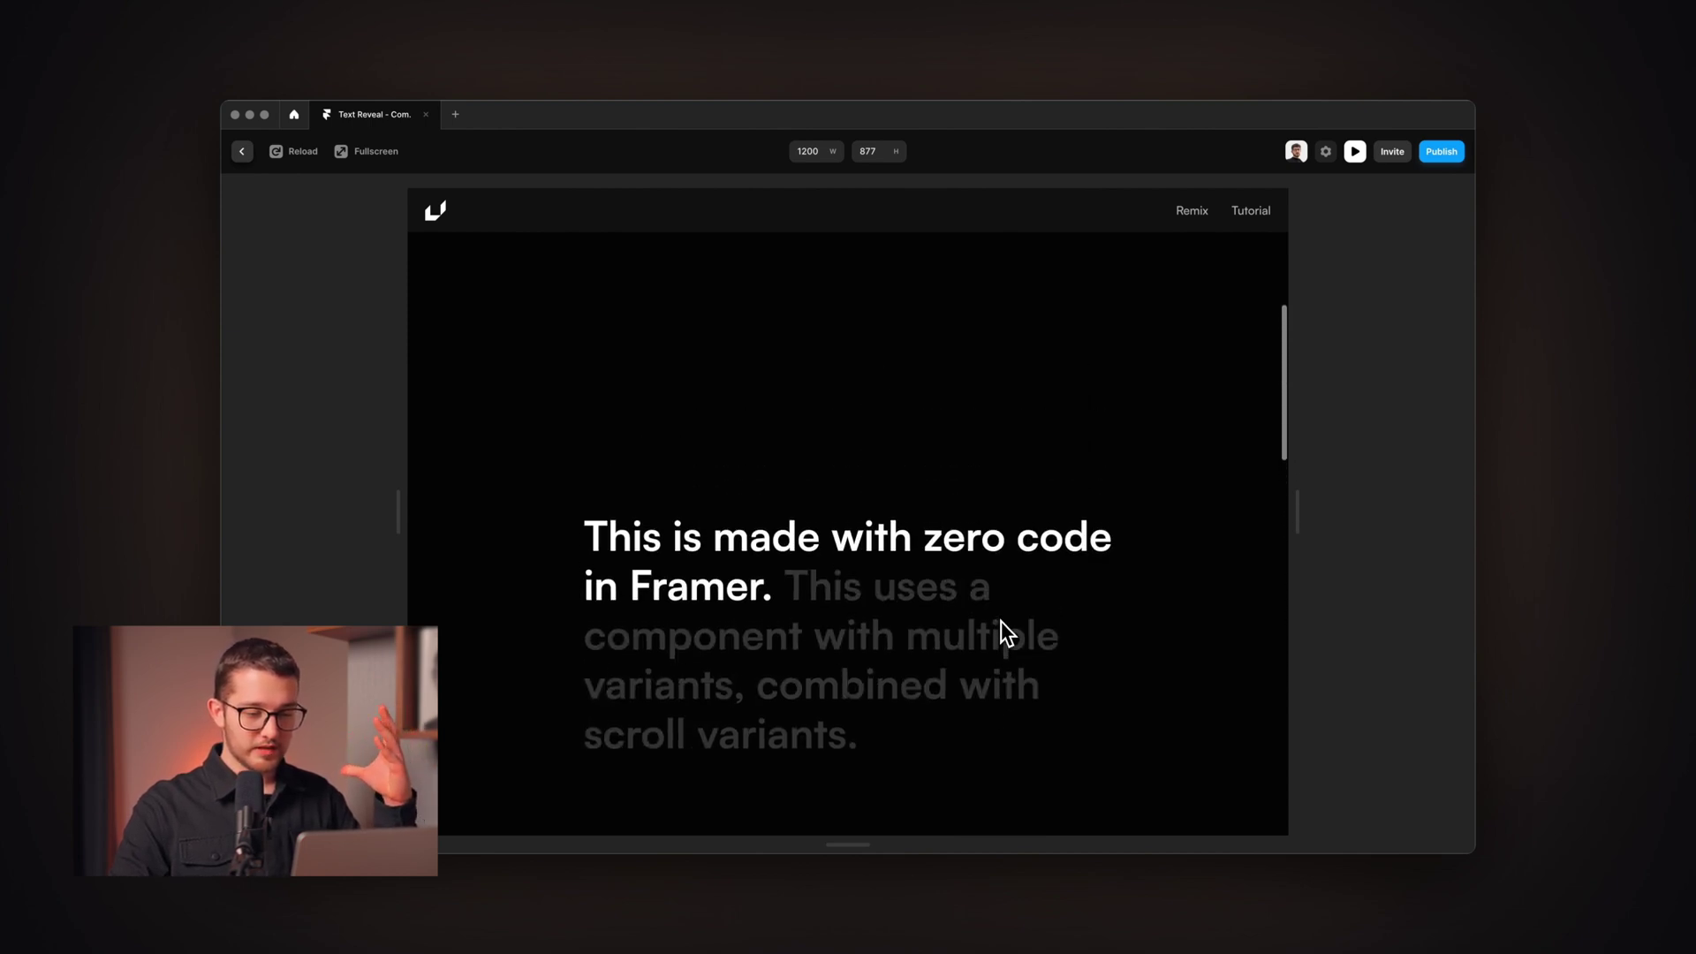
pyautogui.scroll(-3, 1001, 621)
pyautogui.scroll(-5, 1001, 621)
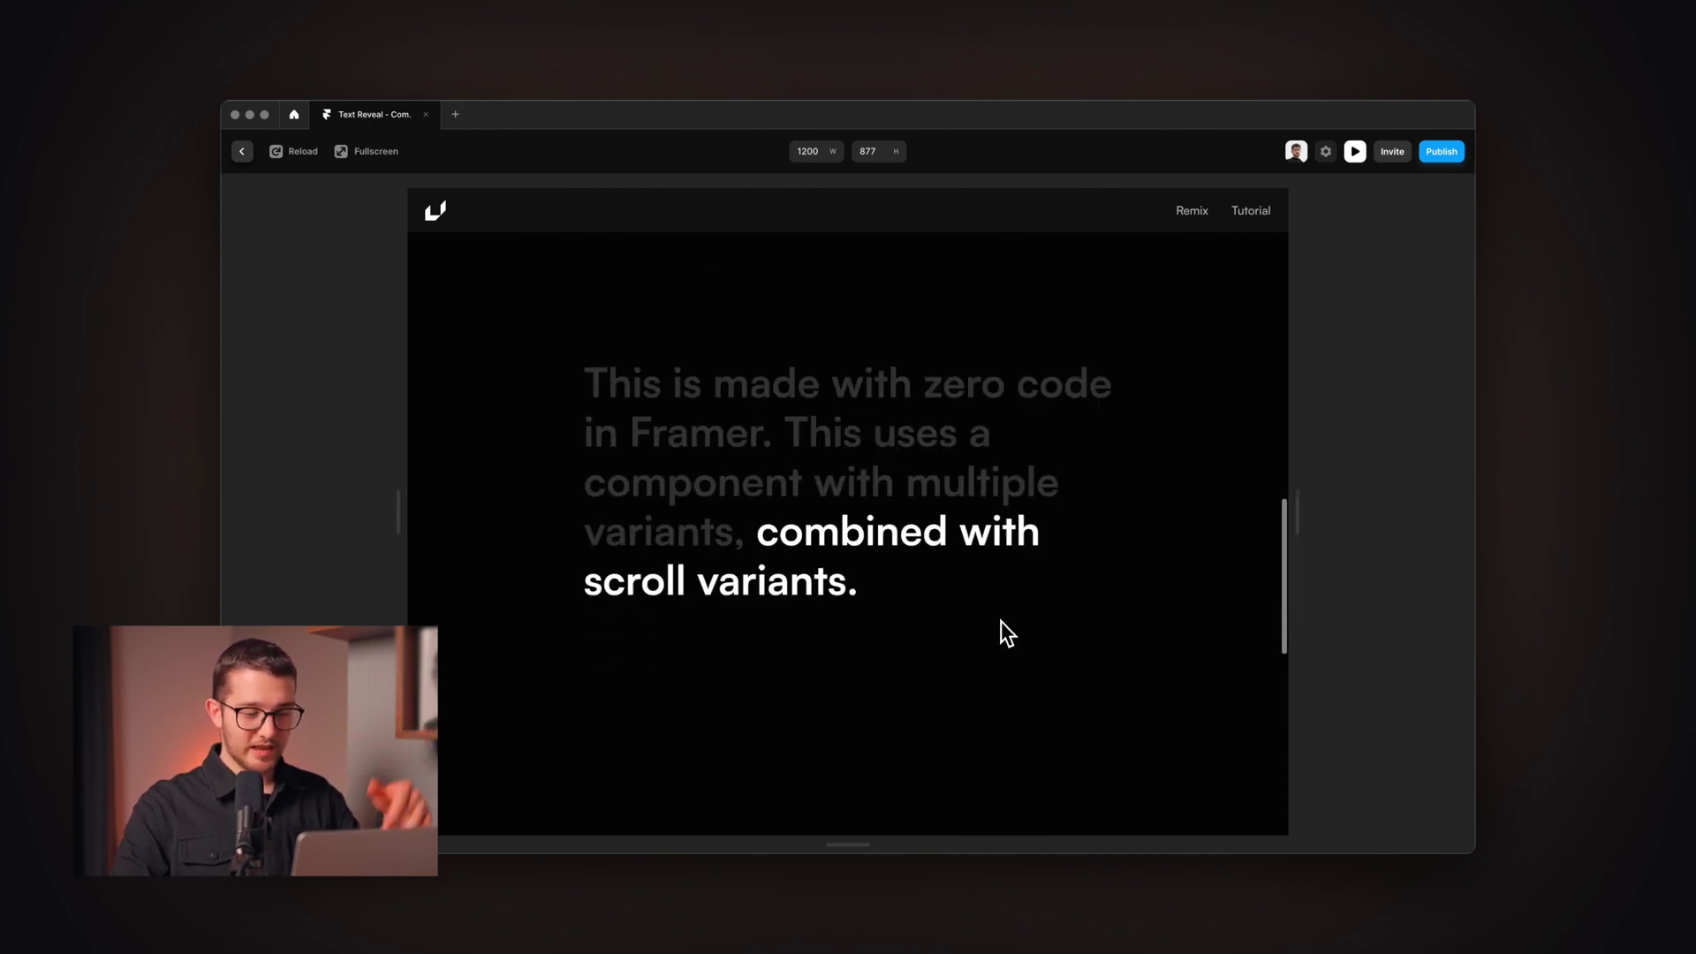
pyautogui.scroll(-4, 1000, 622)
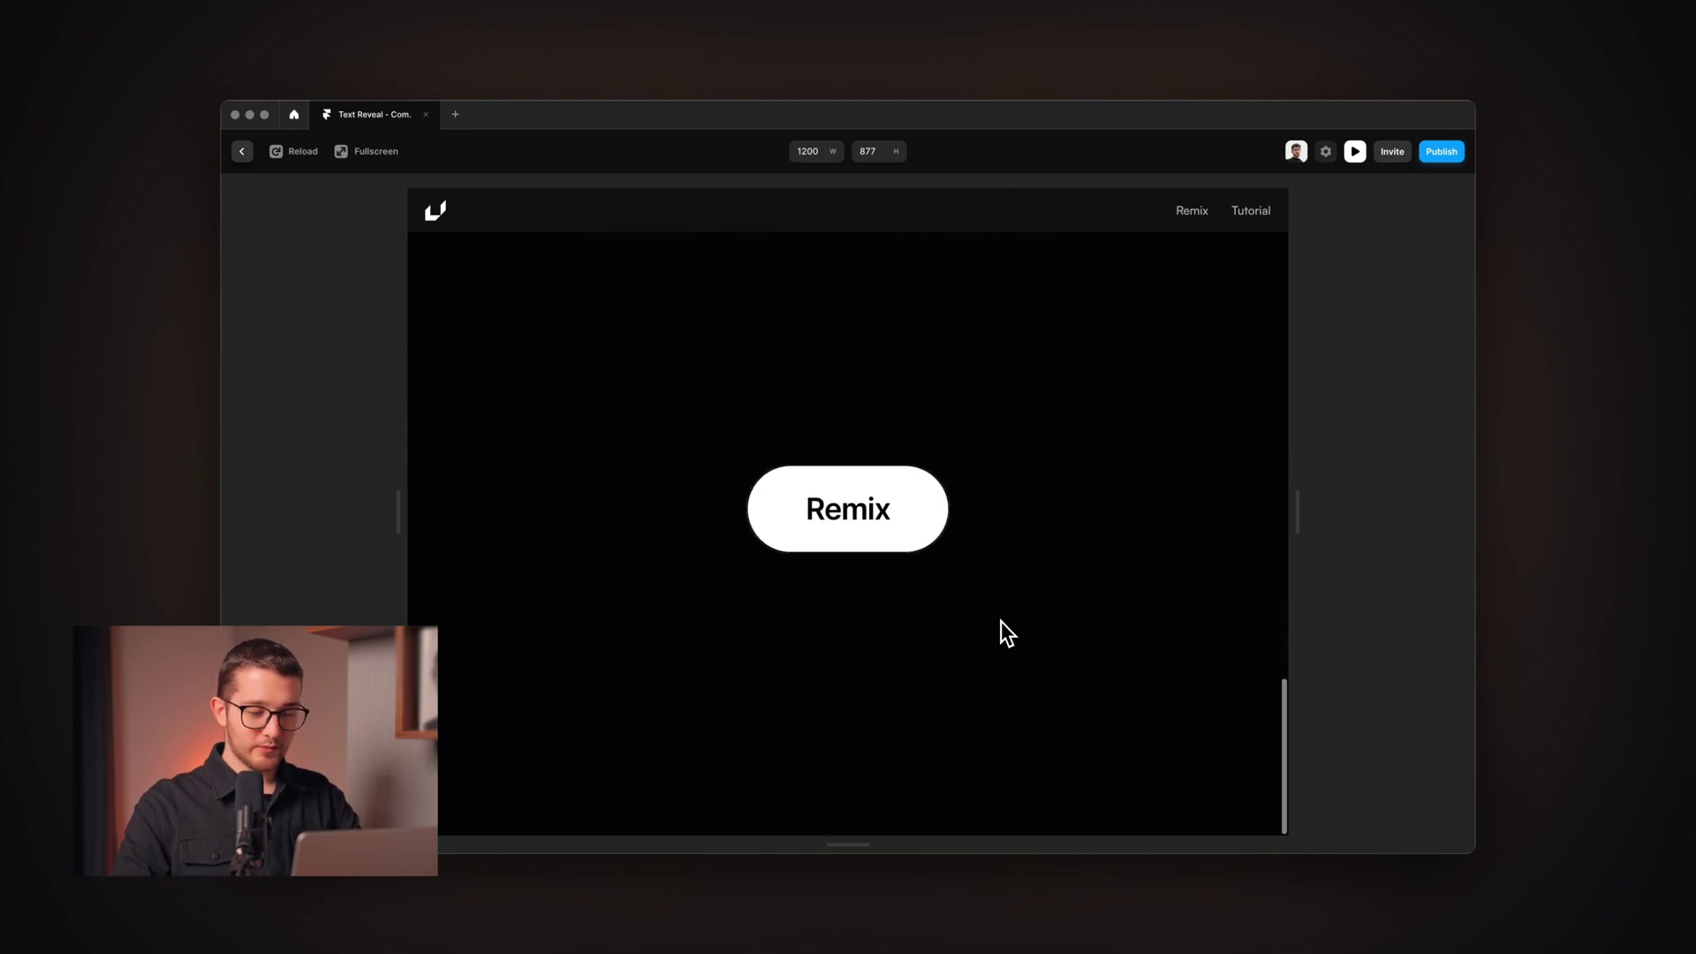